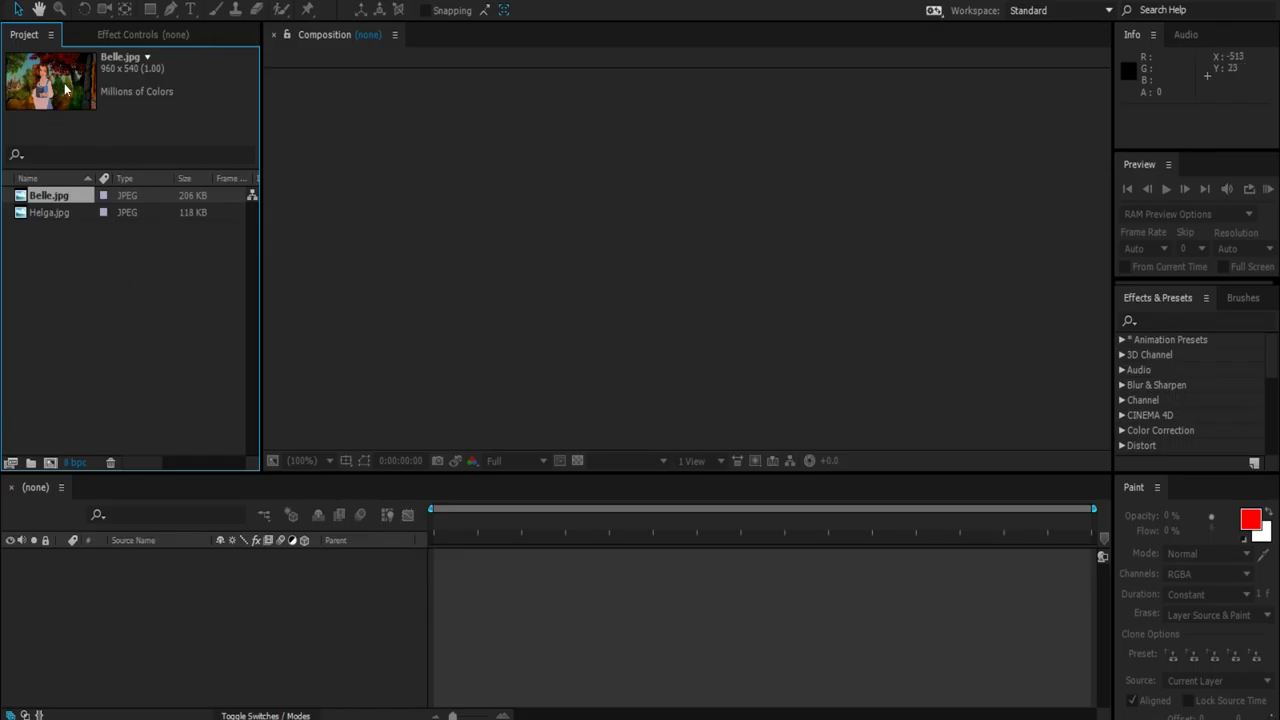
Step: Open Belle.jpg in the Layer panel and paint a Roto Brush stroke over her face
double_click(143, 555)
key(alt+w)
scroll(687, 229, up, 3)
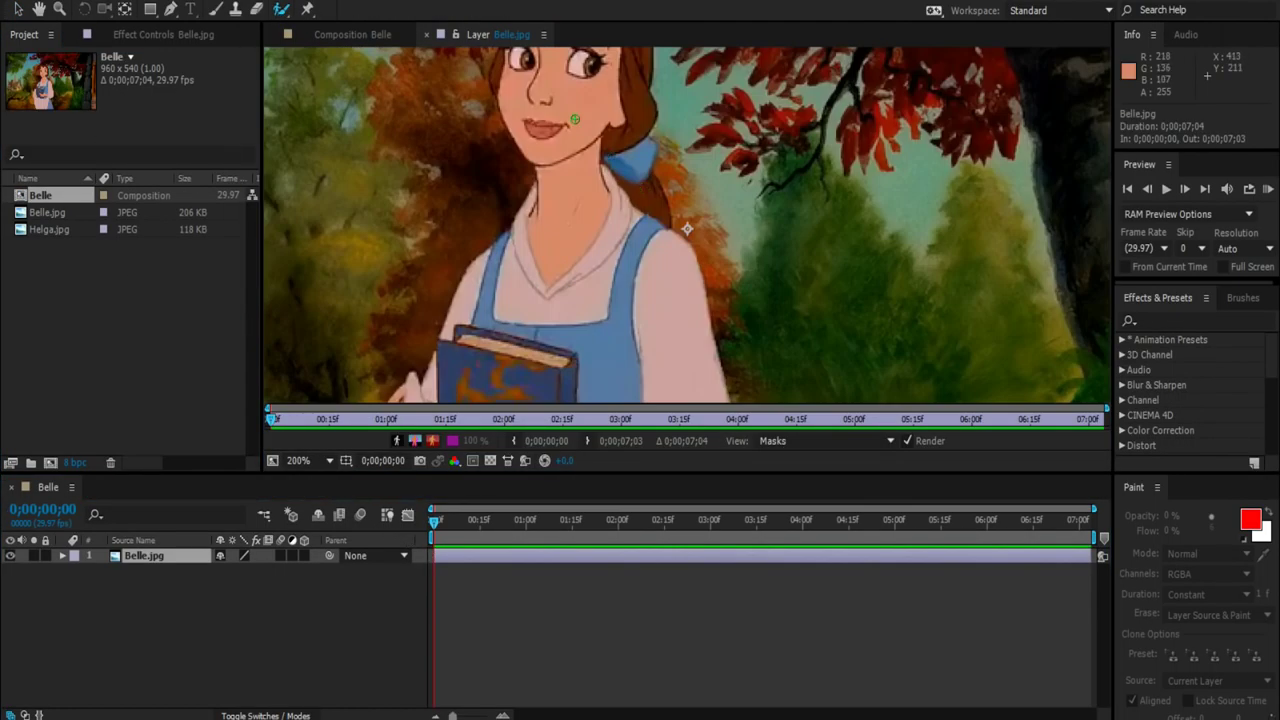
scroll(687, 229, up, 3)
drag(551, 130, 590, 200)
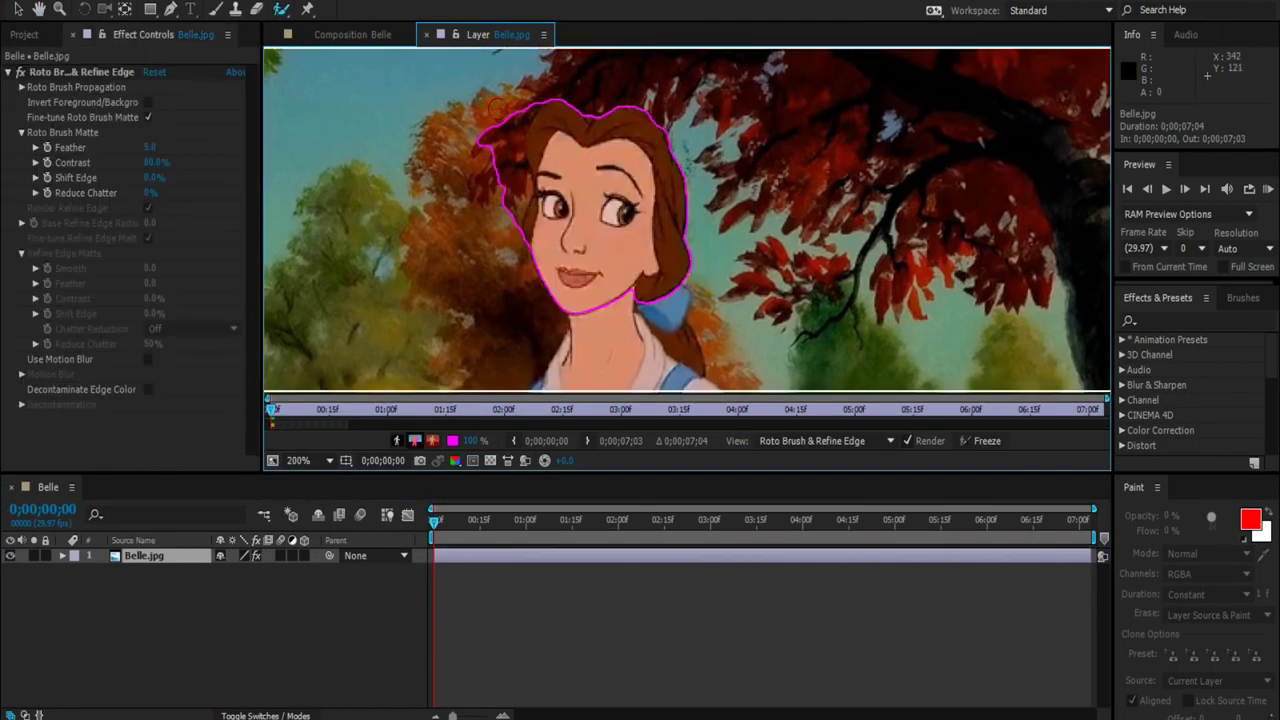
scroll(563, 187, up, 2)
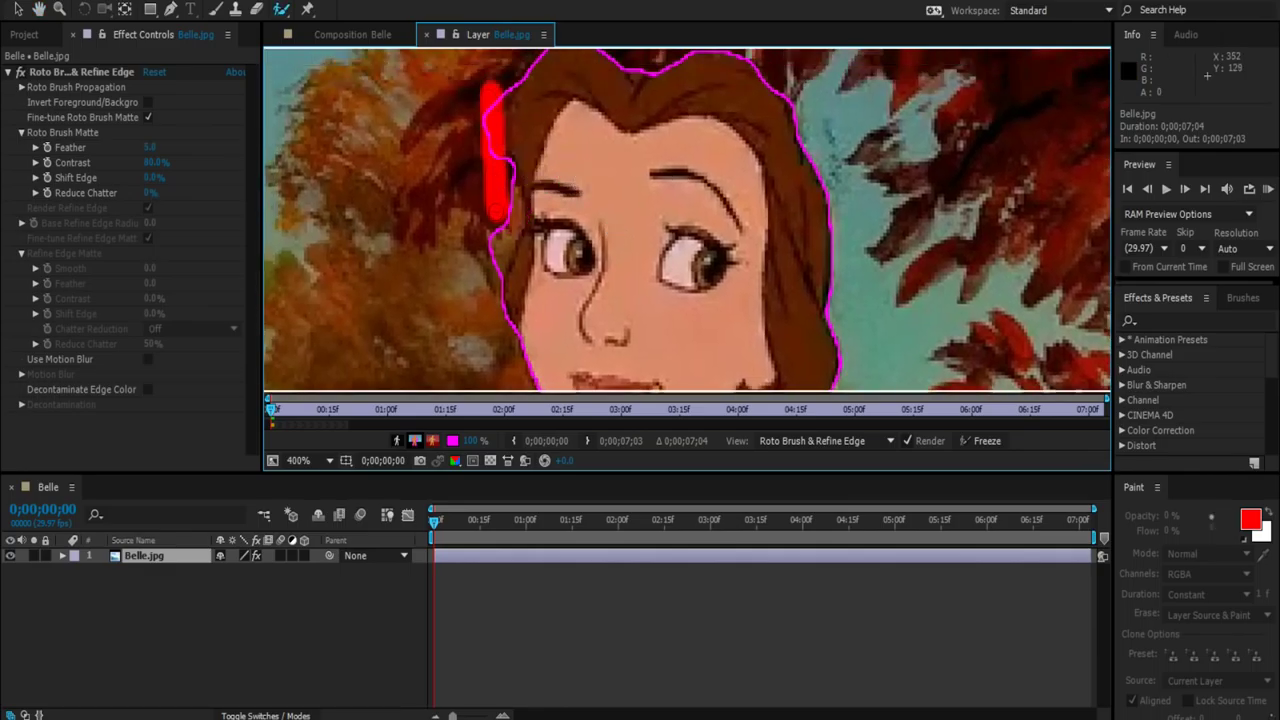
Step: Set the matte Contrast to 50% and enable Decontaminate Edge Color, previewing the cut-out
click(157, 157)
key(Return)
click(148, 389)
click(352, 34)
click(462, 29)
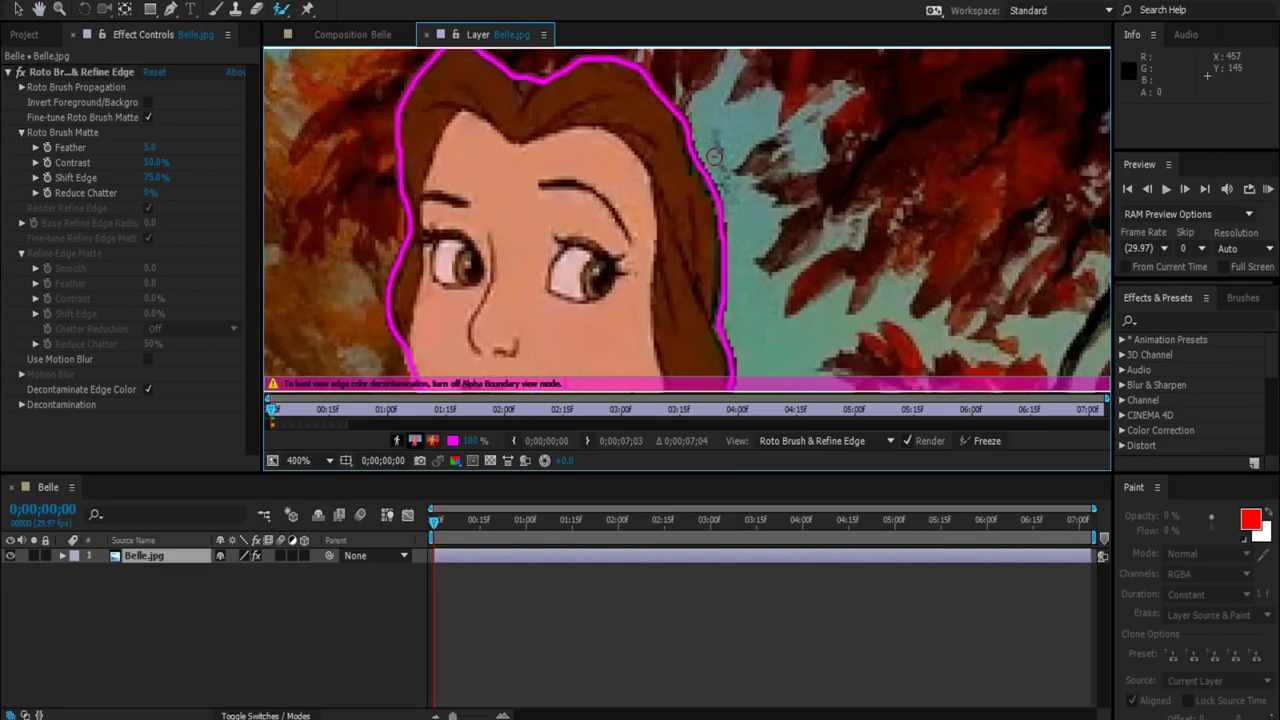
Step: Subtract the background to the right of Belle's neck from the matte
scroll(605, 240, down, 6)
drag(692, 150, 630, 335)
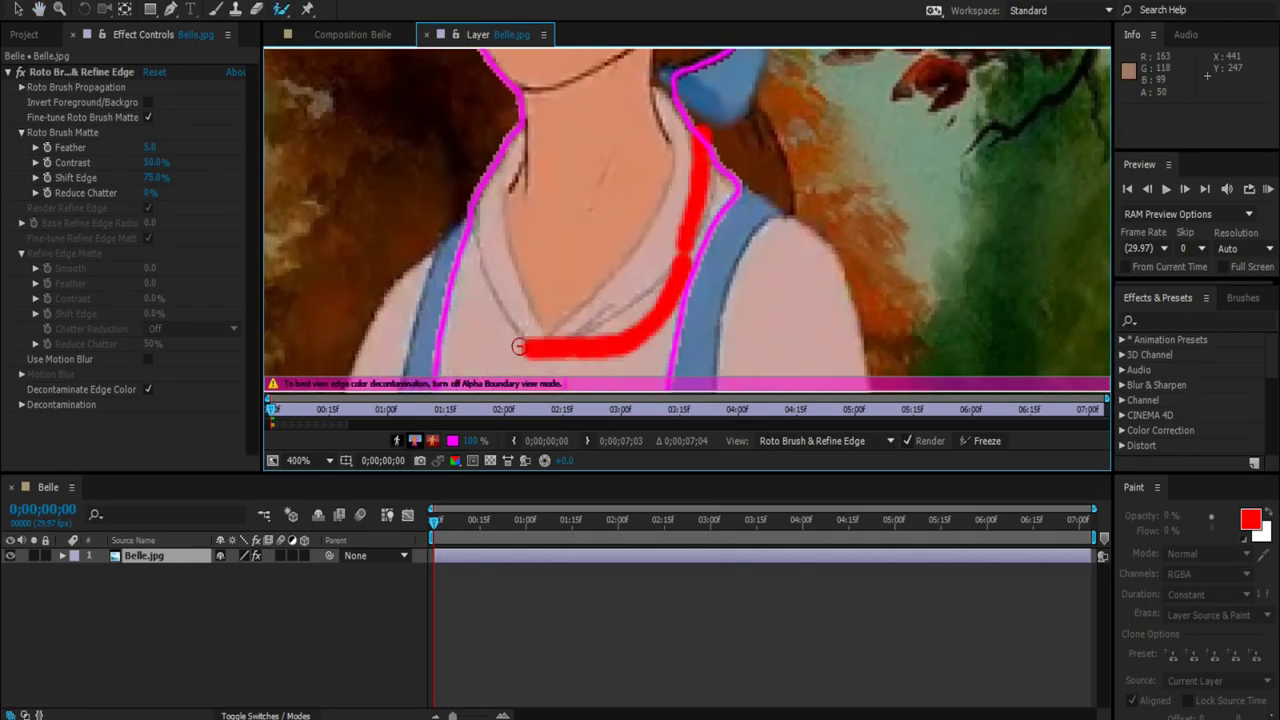
drag(586, 263, 557, 243)
click(352, 34)
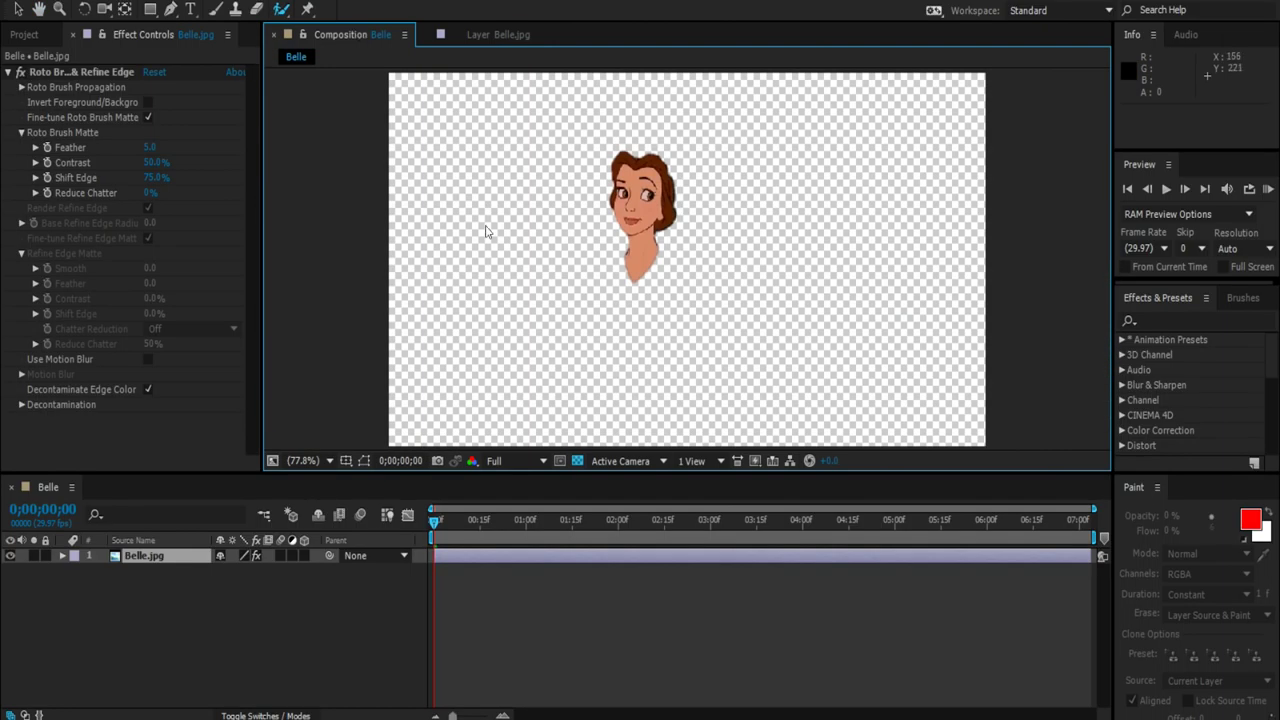
Step: Add Helga.jpg to the Belle comp beneath Belle and Roto Brush over her jacket
click(24, 34)
drag(50, 229, 494, 592)
double_click(440, 570)
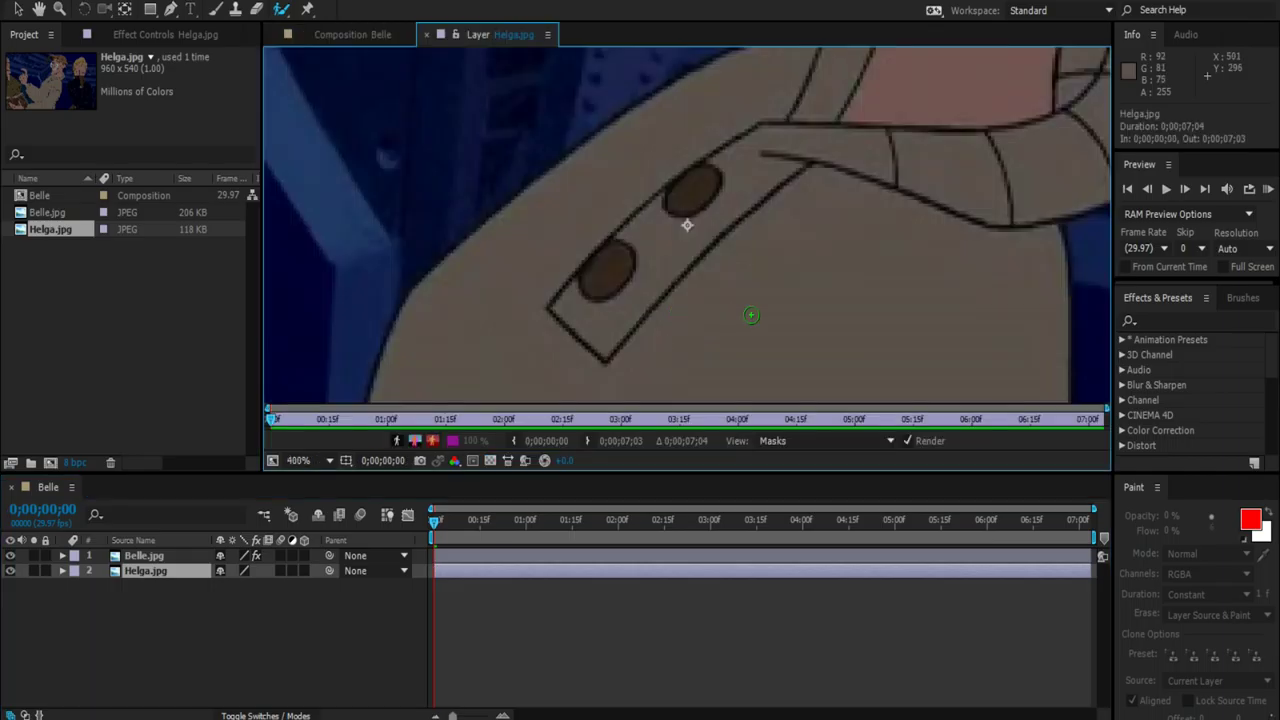
scroll(686, 223, right, 5)
mouse_move(608, 160)
mouse_down()
mouse_move(620, 300)
mouse_move(481, 224)
mouse_up()
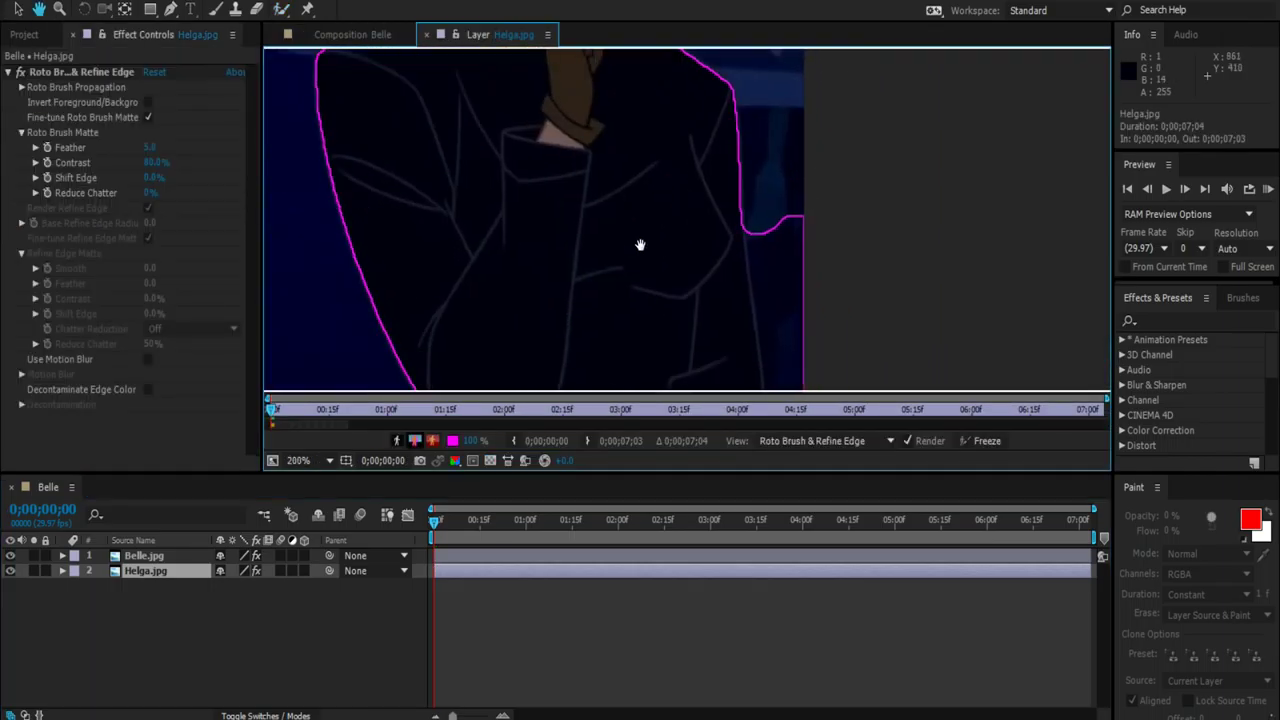
Step: Refine Helga's matte by removing a small stray area
key(alt+w)
scroll(481, 224, up, 2)
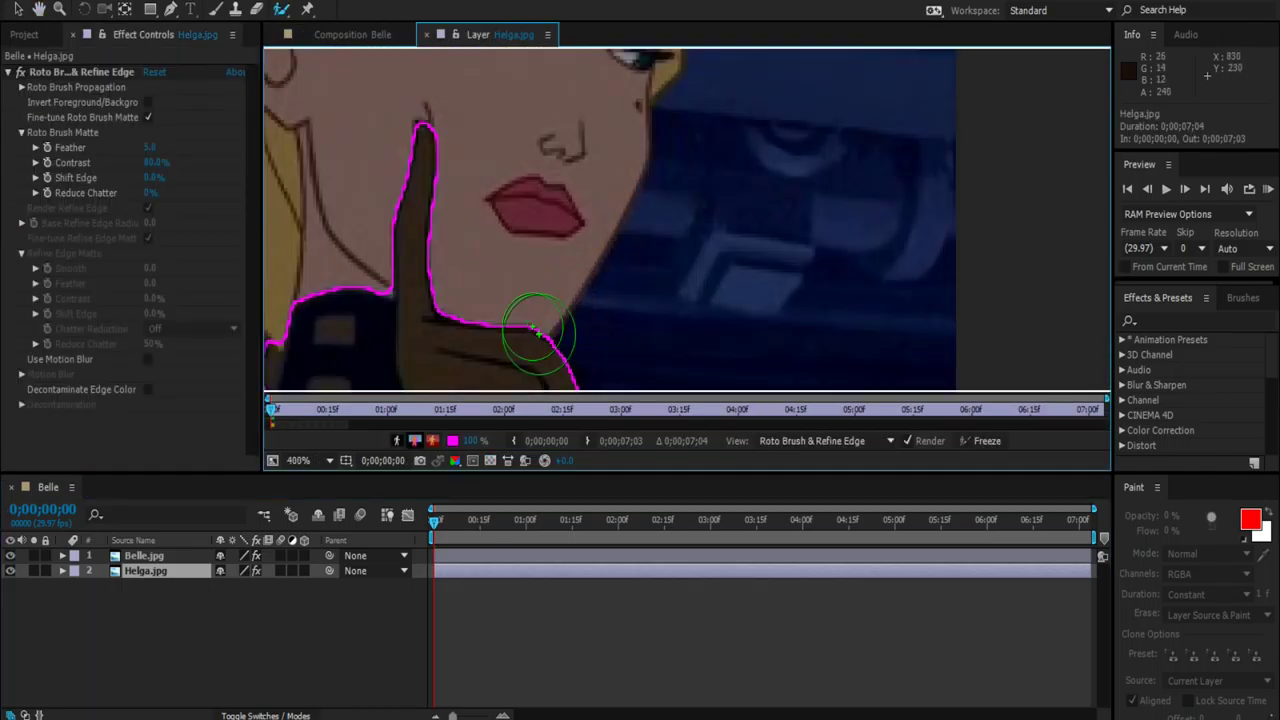
scroll(529, 214, up, 2)
alt+click(443, 223)
scroll(547, 211, up, 1)
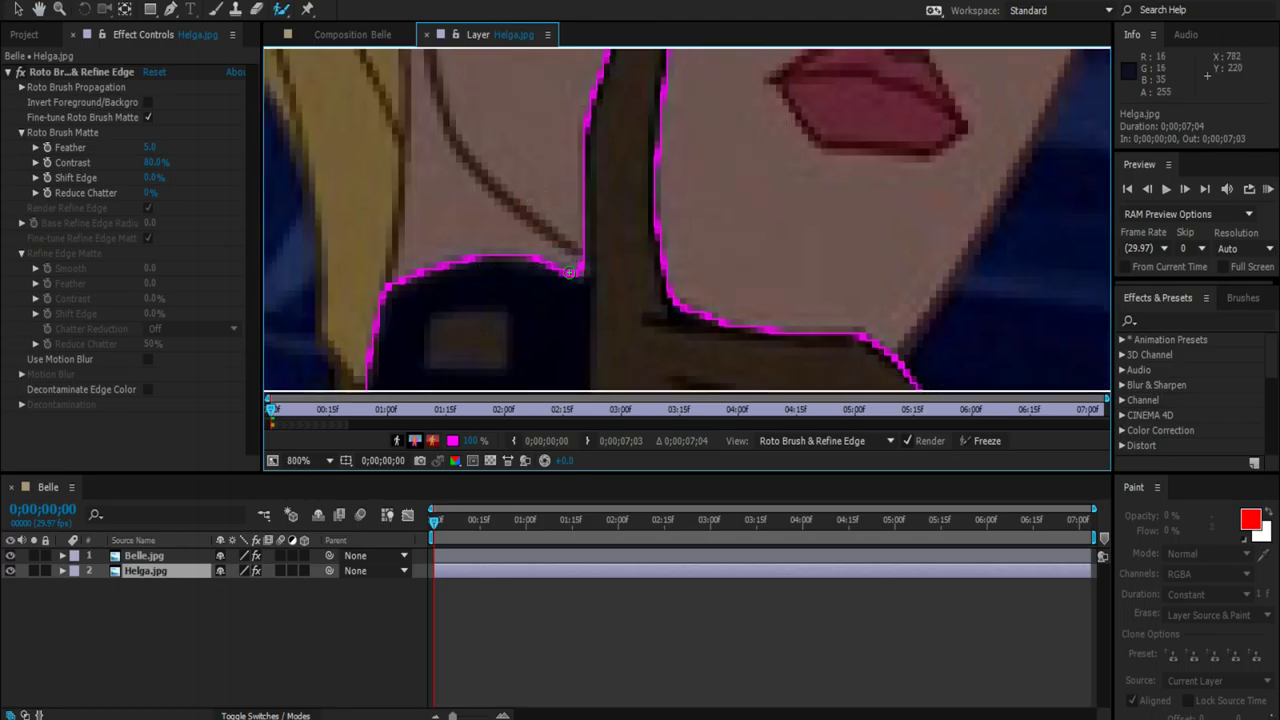
scroll(569, 272, down, 5)
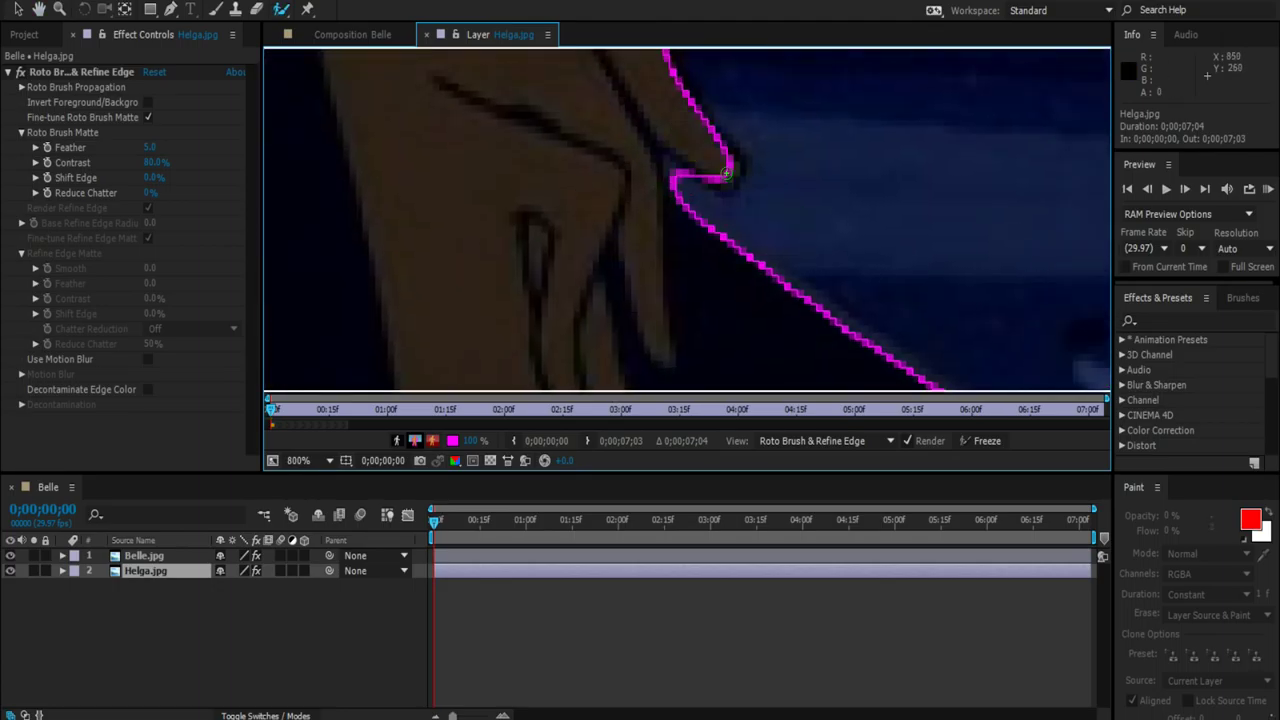
Step: Raise Shift Edge on Helga's matte to 74%
click(353, 34)
drag(152, 177, 149, 336)
click(440, 570)
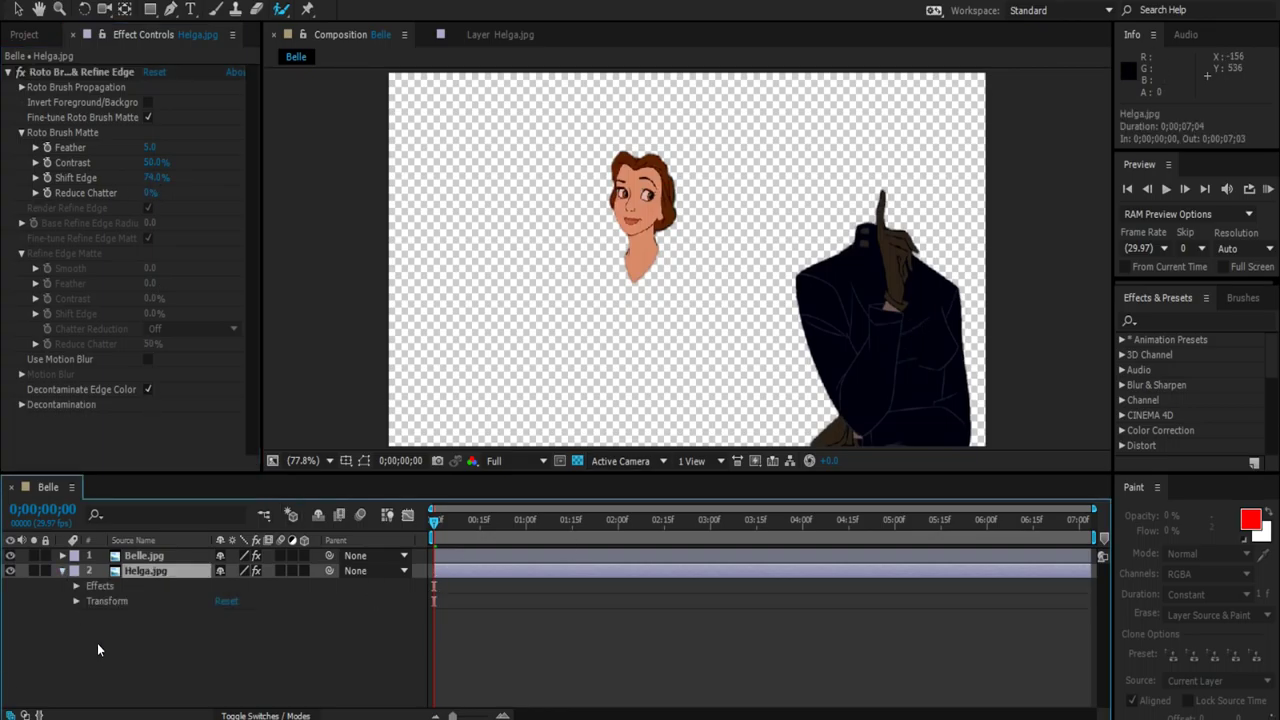
Step: Centre Helga's body in the frame and move Belle's layer below Helga's
click(76, 601)
drag(236, 631, 222, 631)
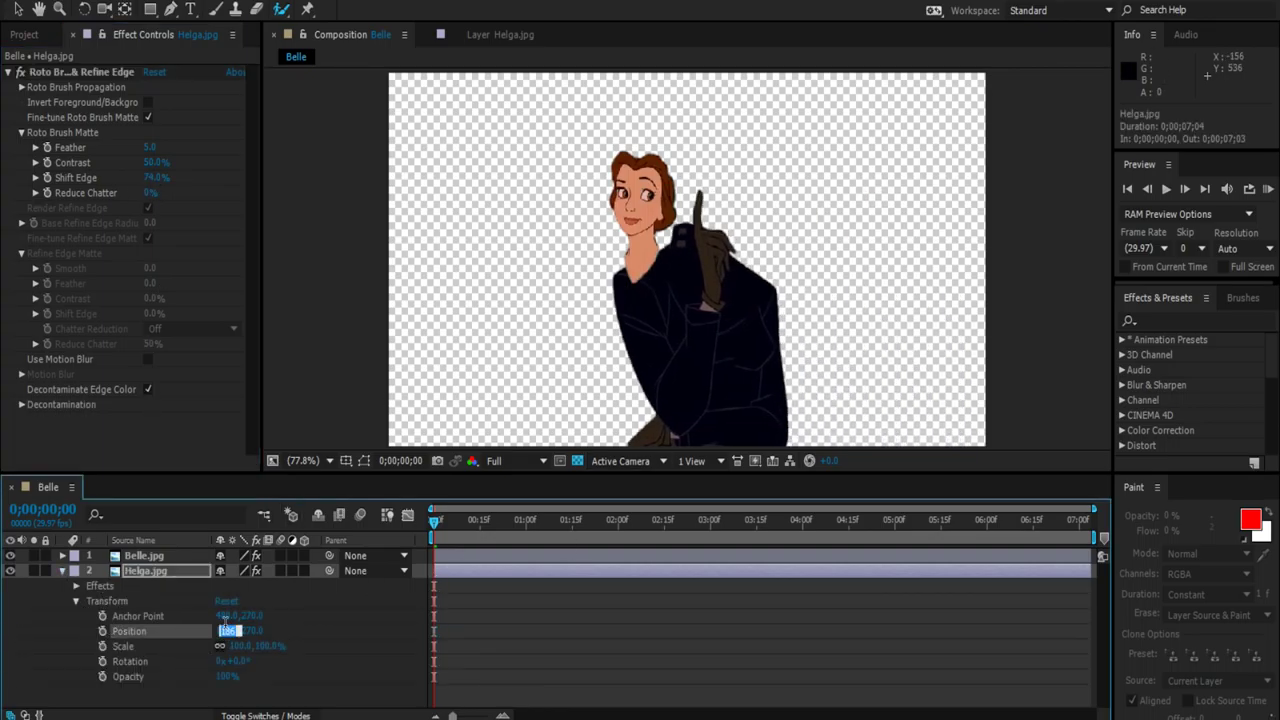
click(62, 570)
click(62, 555)
key(ctrl+z)
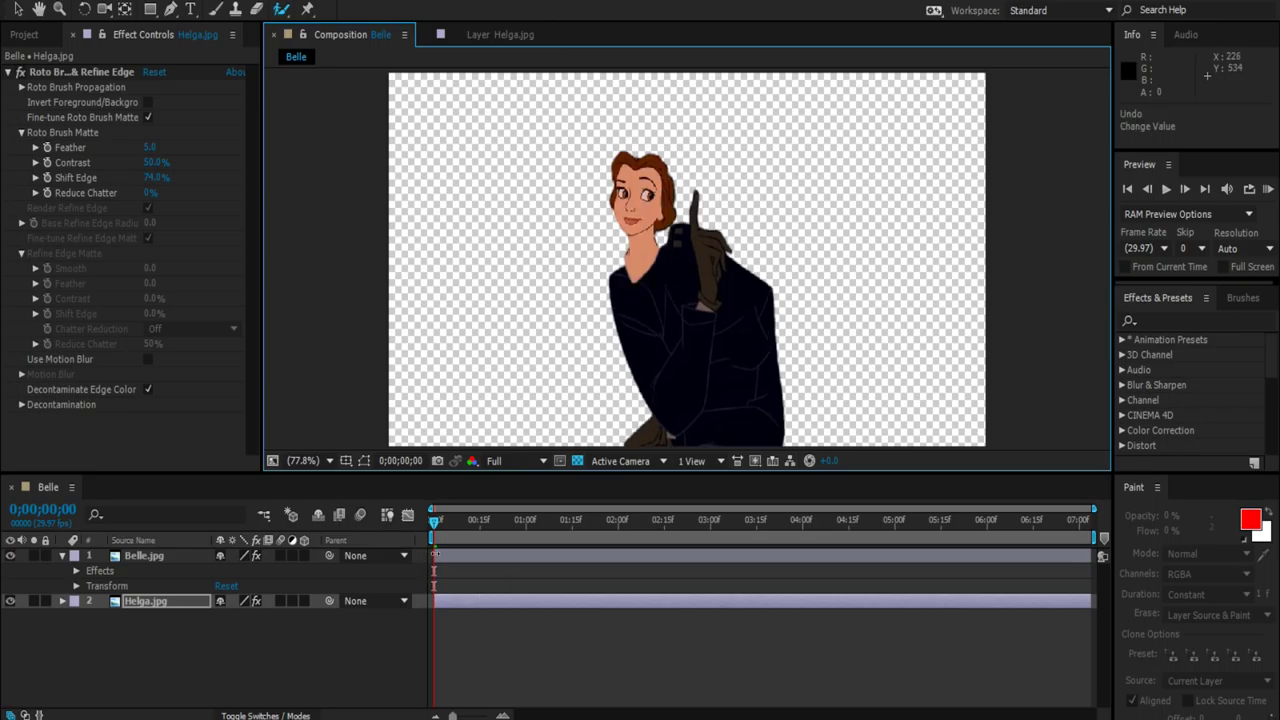
click(435, 555)
key(ctrl+[)
Step: Move Belle's head left, bring her layer back on top, and enlarge it
click(75, 601)
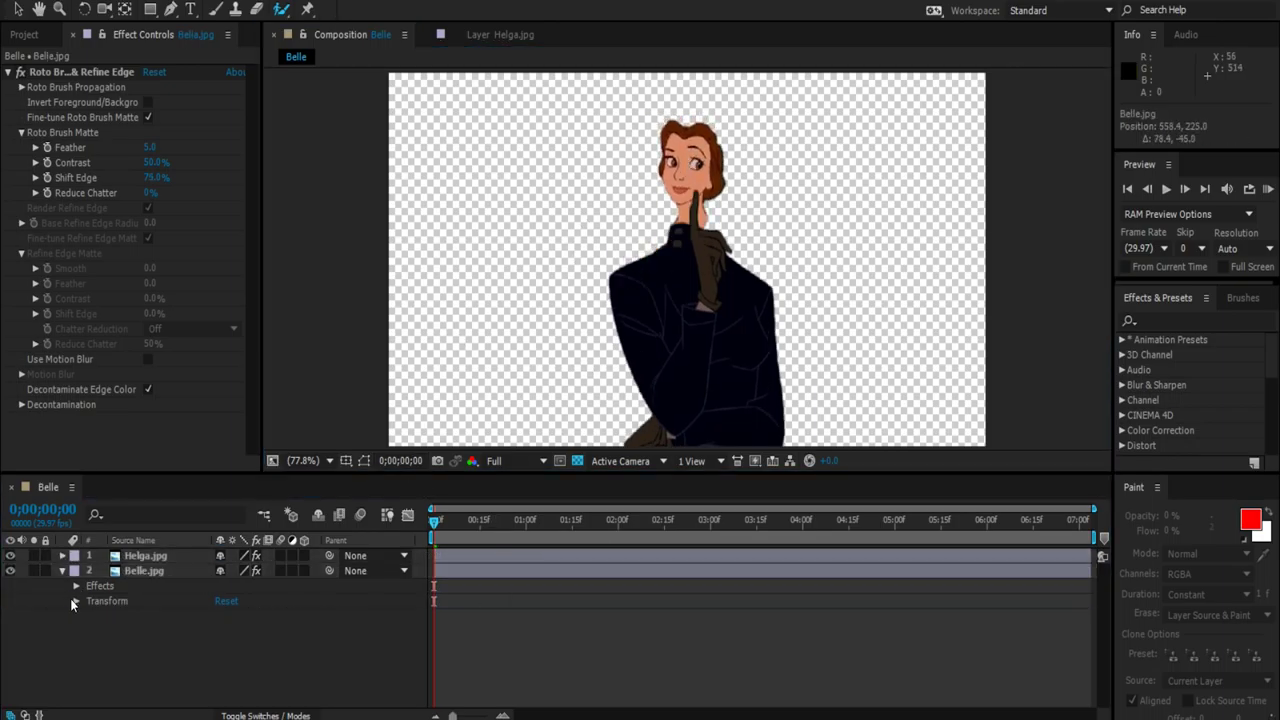
drag(235, 631, 200, 631)
click(11, 555)
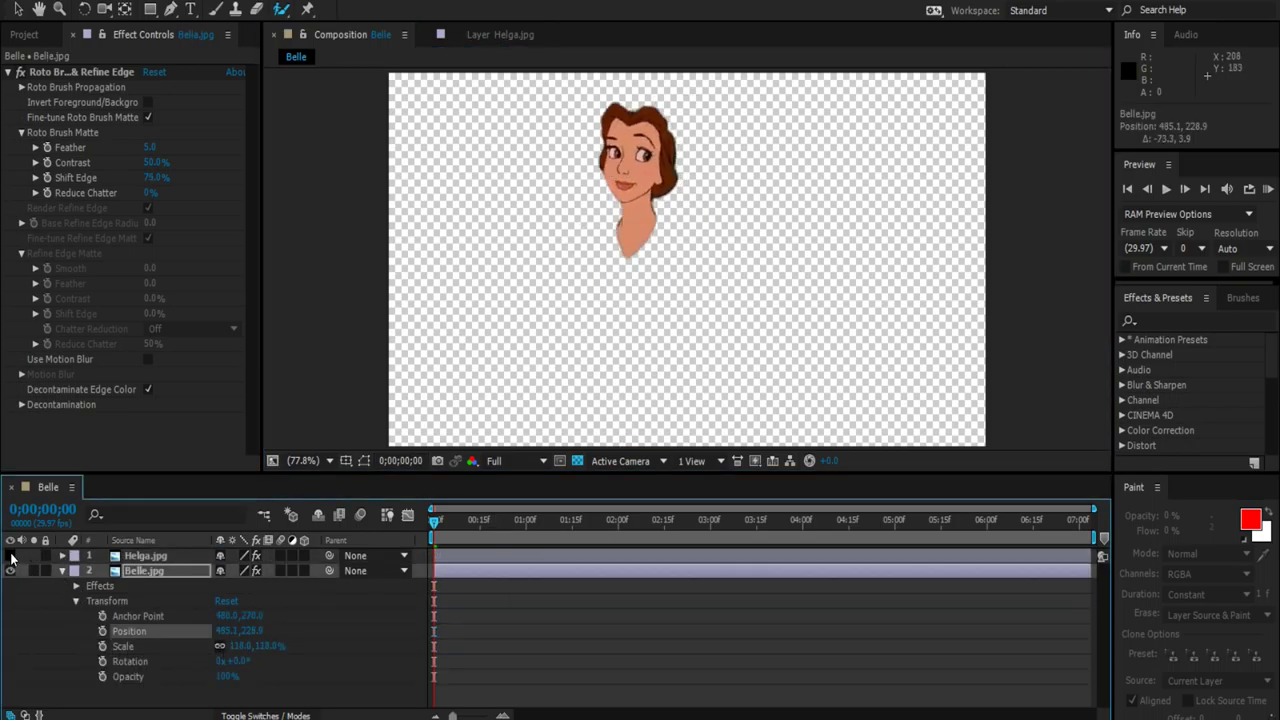
click(11, 555)
key(ctrl+])
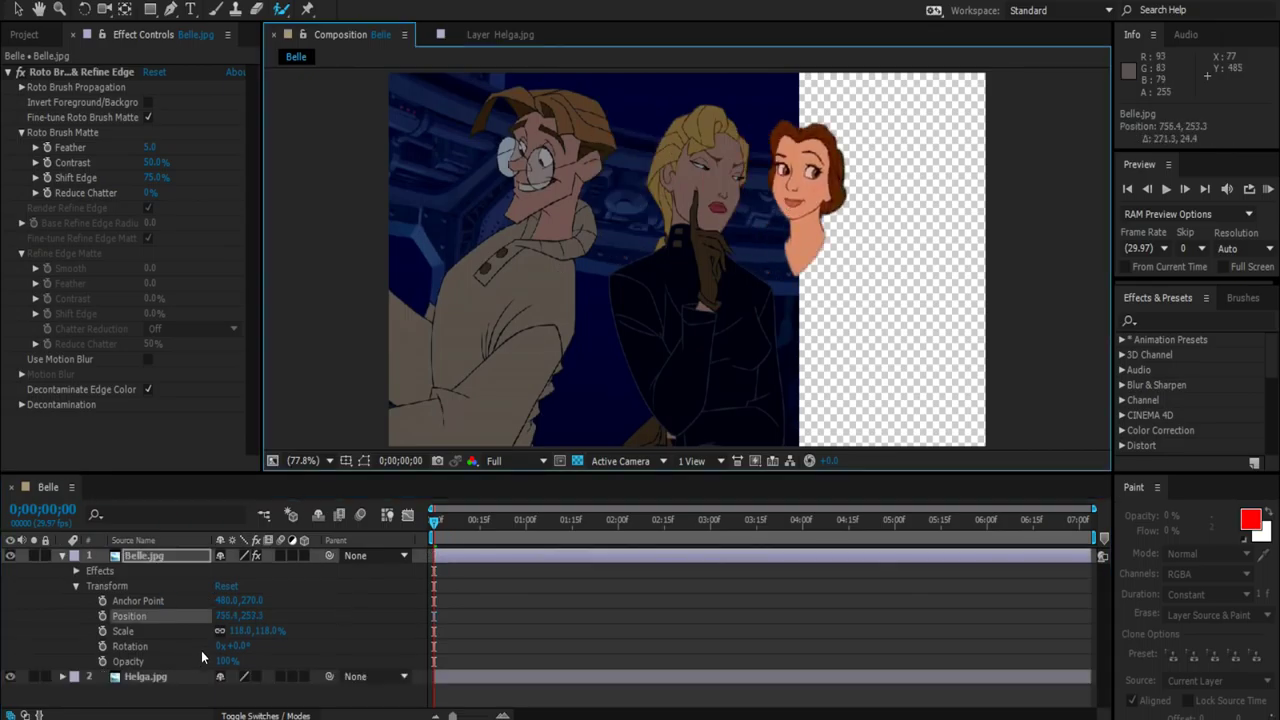
drag(228, 631, 235, 638)
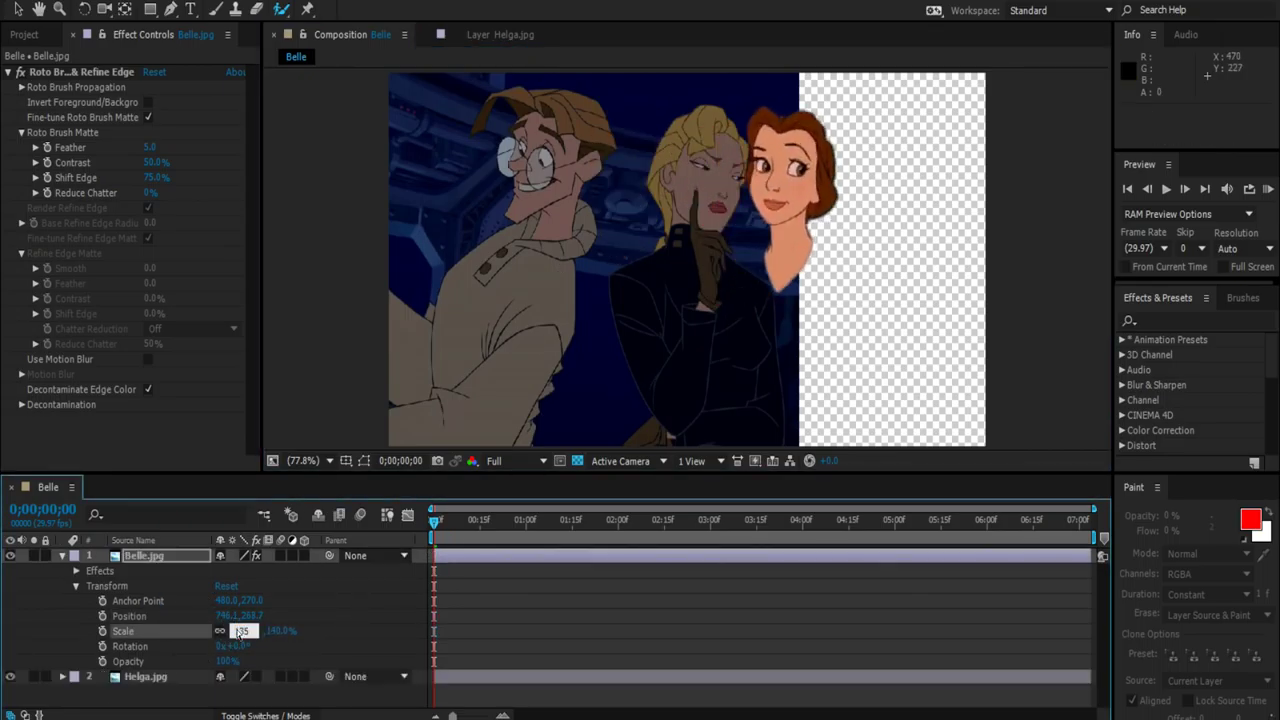
Step: Put Helga's layer above Belle's, flip Belle's head horizontally, and drag it onto Helga's neck
click(61, 554)
drag(813, 183, 699, 175)
key(ctrl+bracketleft)
right_click(648, 180)
mouse_move(812, 94)
click(991, 248)
drag(991, 248, 843, 256)
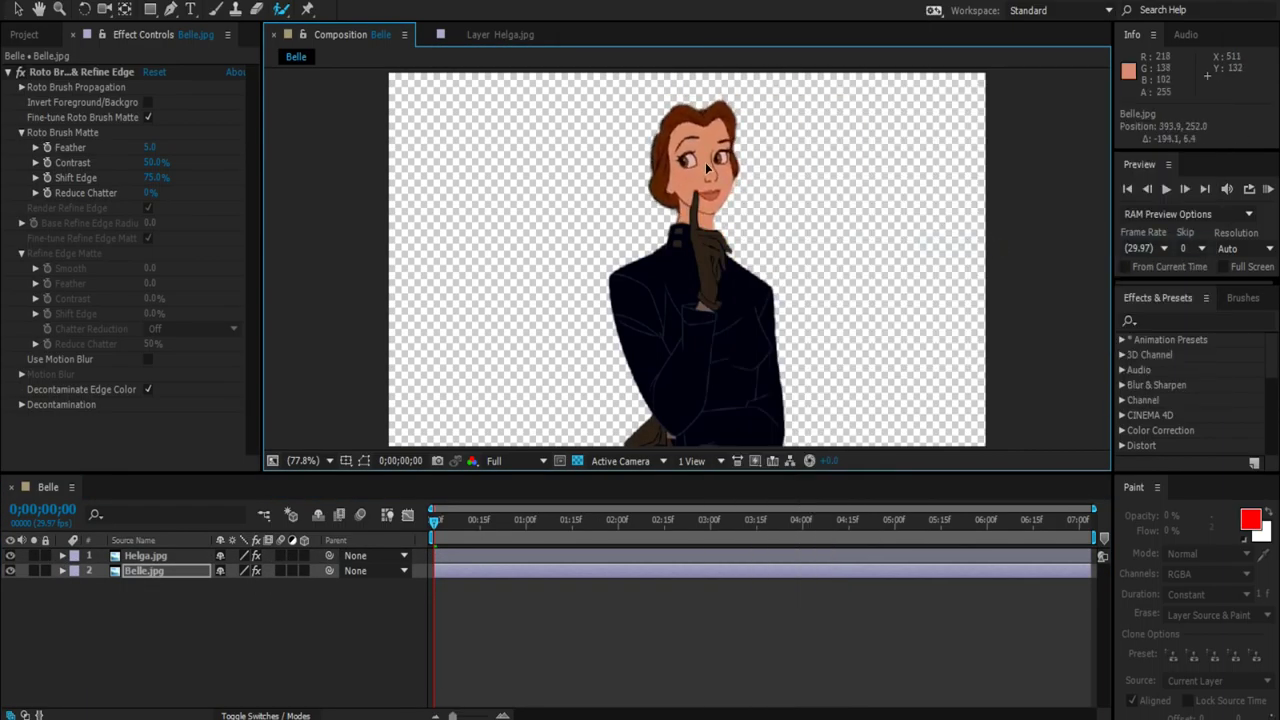
Step: Enlarge Belle's head, rotate it to about 8°, and nudge it into place on the body
click(62, 570)
drag(236, 645, 353, 539)
drag(228, 670, 230, 662)
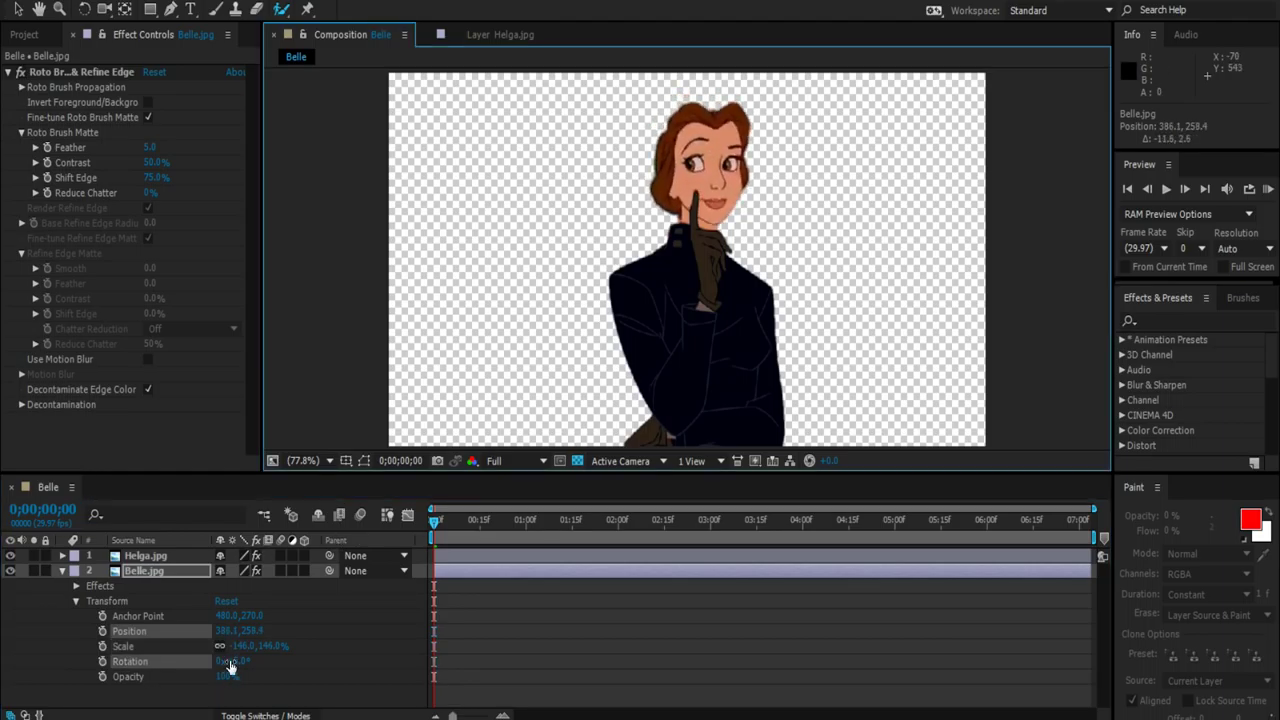
drag(715, 163, 713, 122)
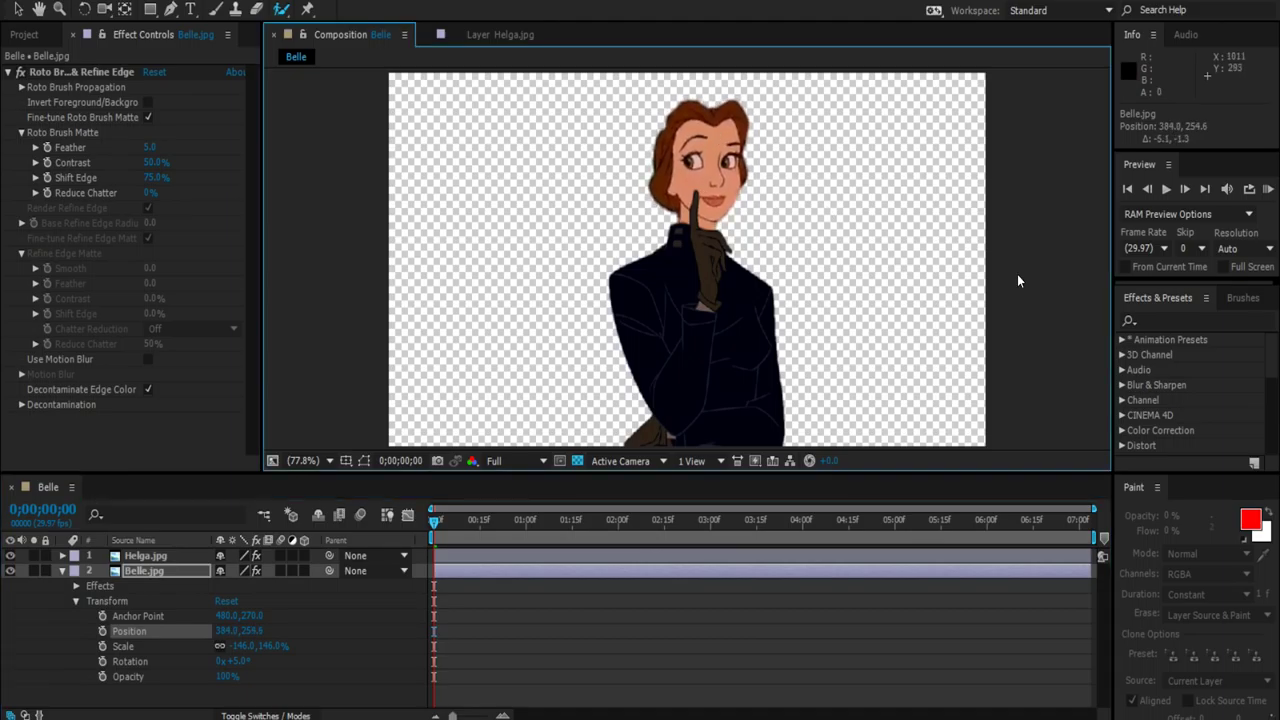
drag(230, 661, 240, 661)
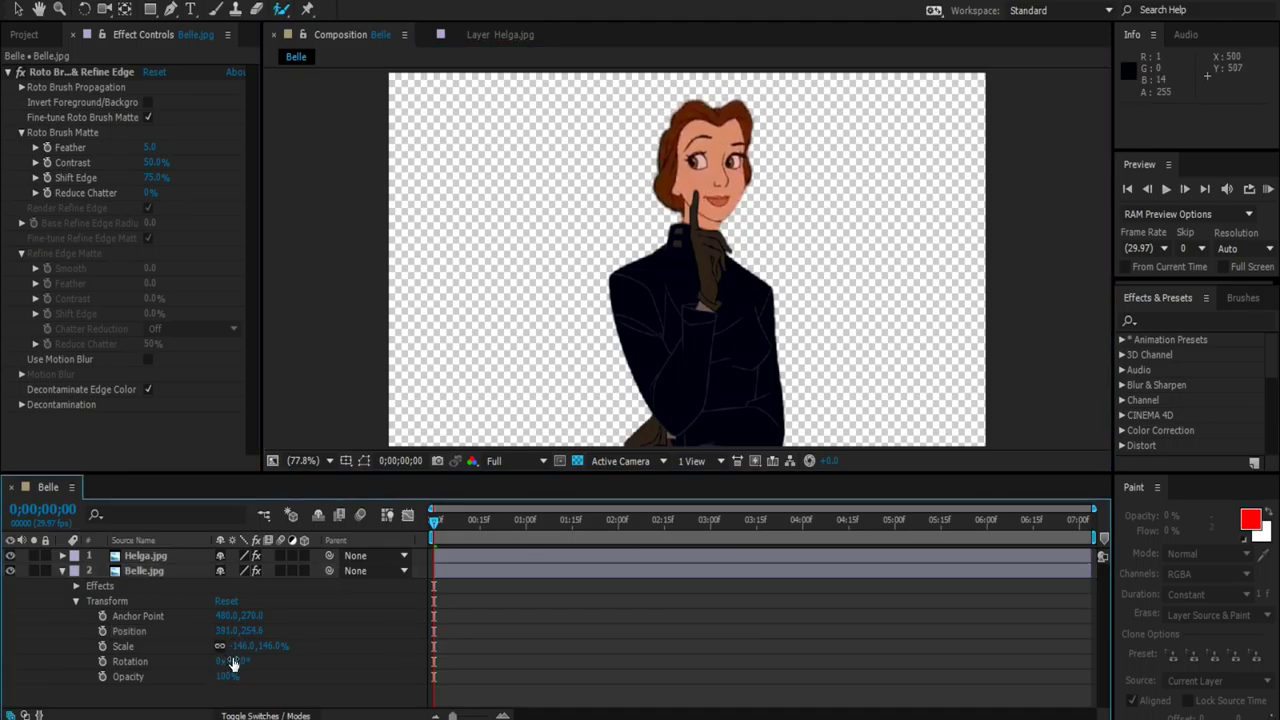
drag(648, 162, 643, 160)
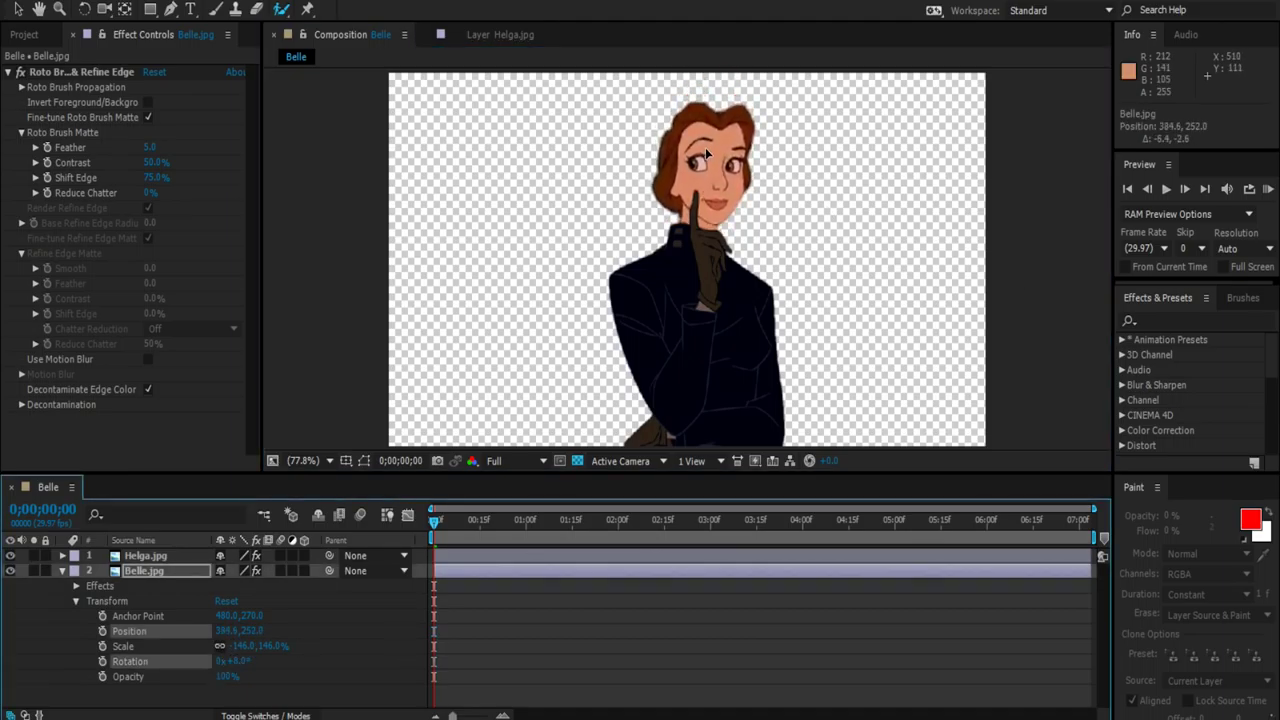
click(256, 557)
click(256, 557)
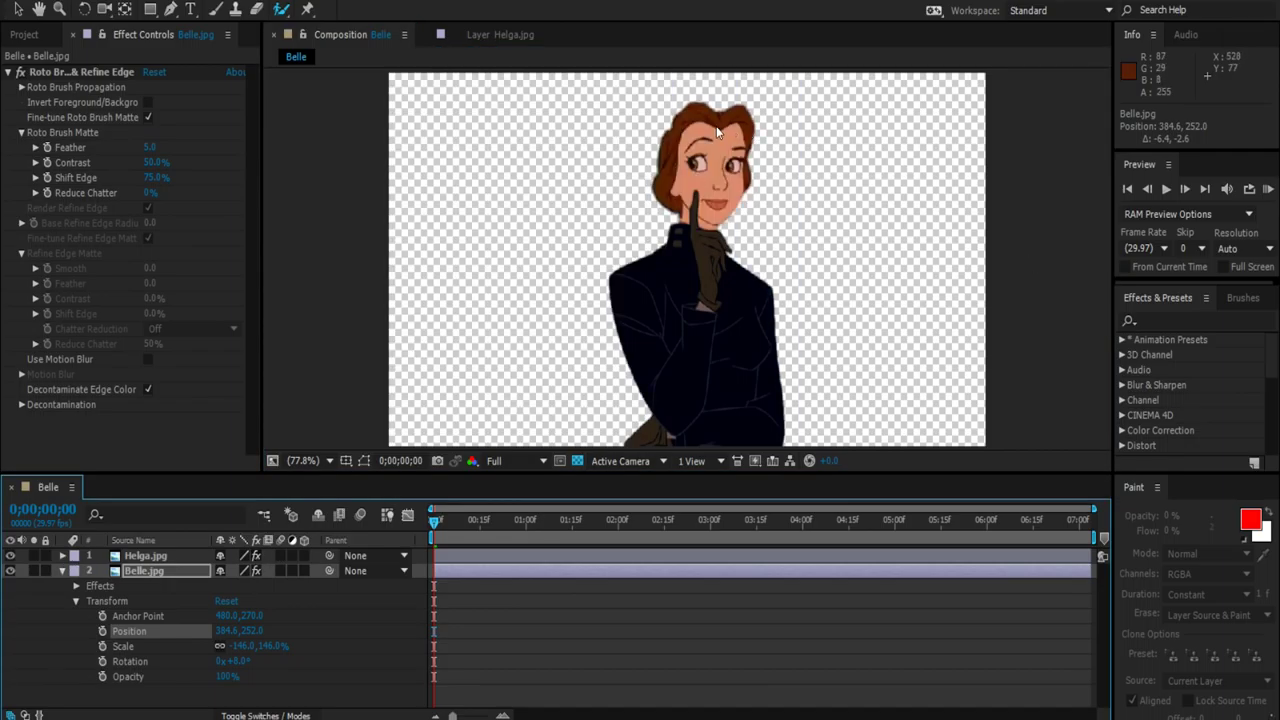
Step: Set Belle's head scale to 150%, nudge it up-left, and start a new solid layer
click(240, 646)
text(150)
key(Return)
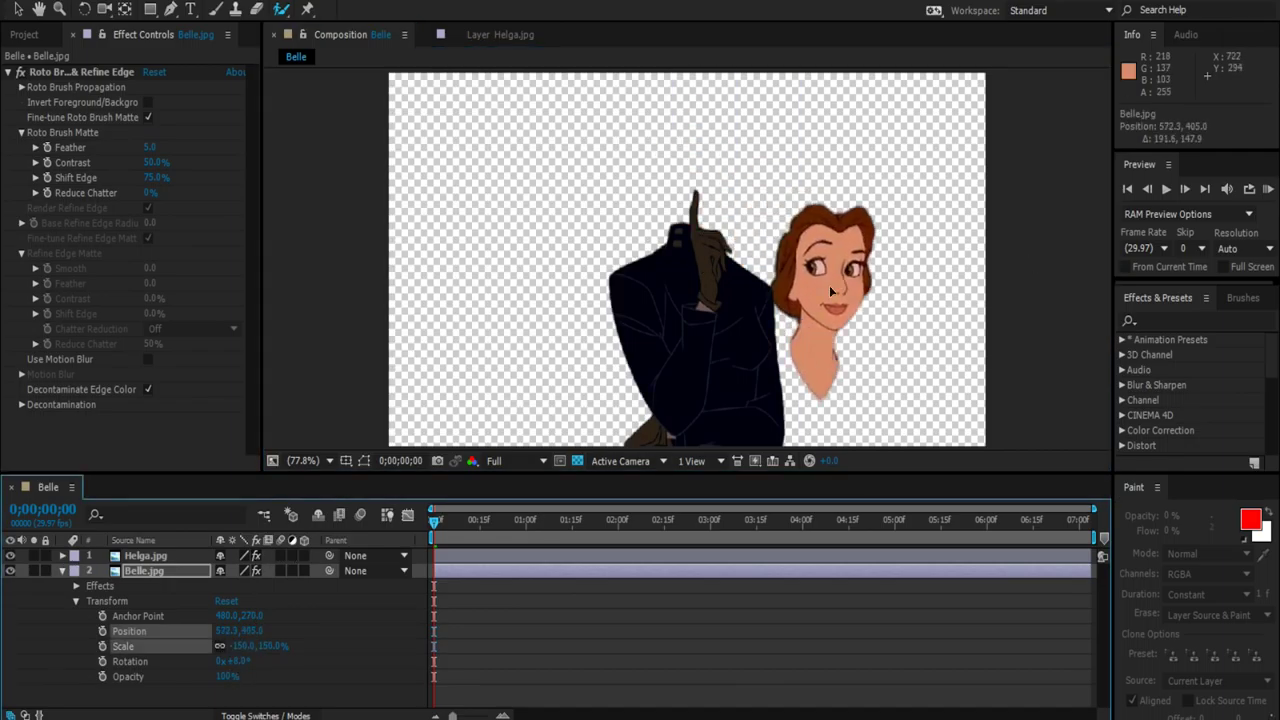
drag(717, 172, 714, 169)
key(ctrl+y)
Step: Create the deep red solid below Belle's layer and duplicate Belle's layer
key(Return)
key(ctrl+bracketleft)
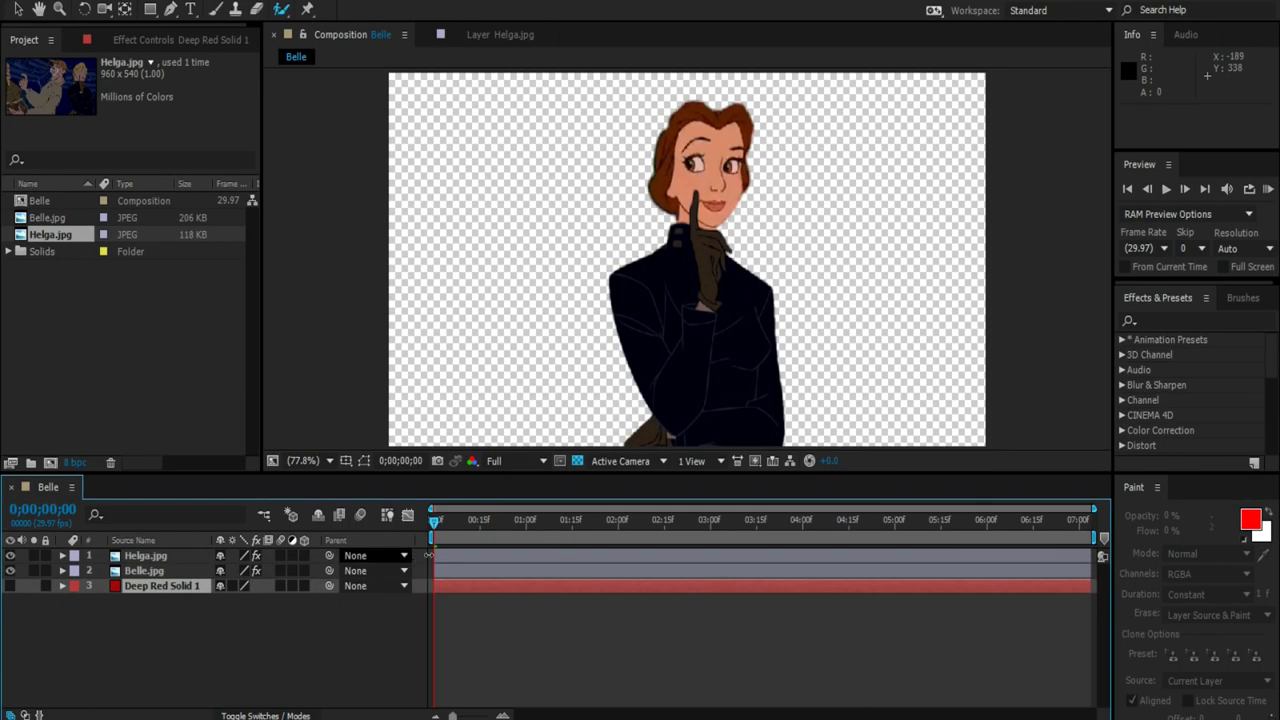
key(ctrl+d)
Step: Apply the Change to Color effect to Belle, replacing a mistaken Change Color effect
click(175, 6)
click(175, 6)
click(175, 6)
click(486, 318)
key(Delete)
click(175, 6)
click(470, 326)
Step: Set Change to Color to pure red, hue only, wider tolerance, Transforming To Color
click(151, 341)
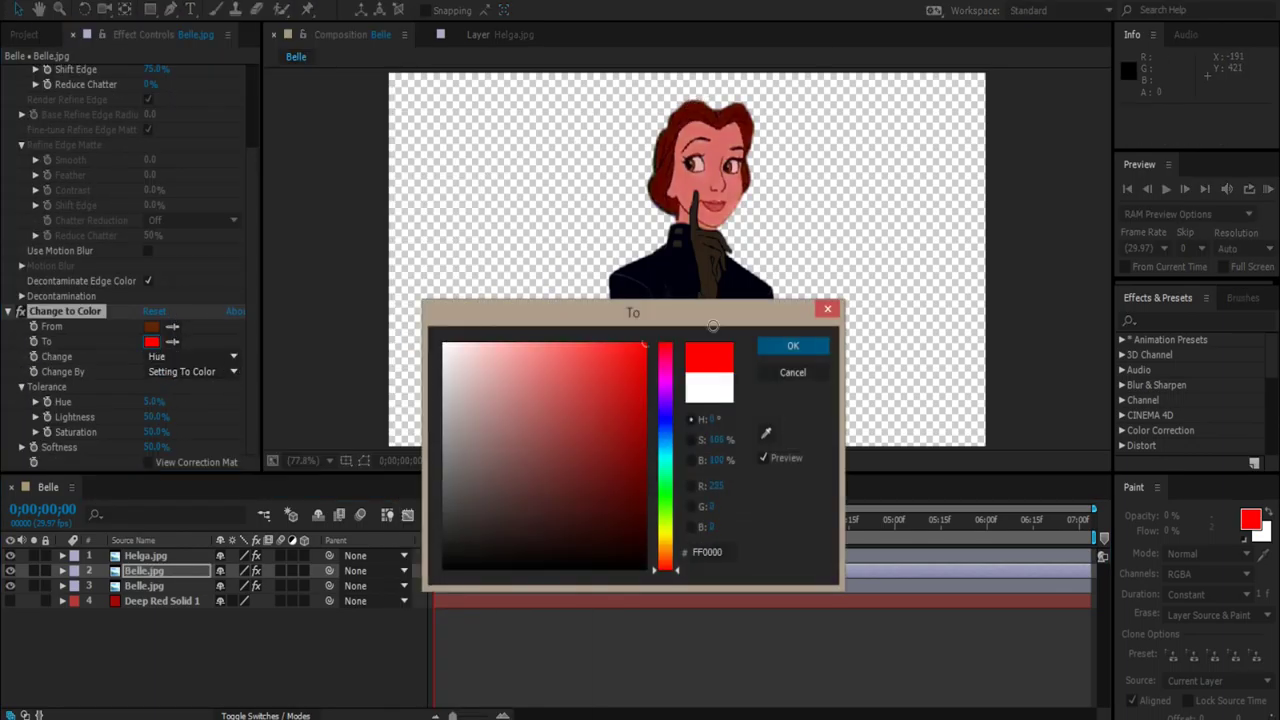
click(775, 342)
click(190, 356)
click(185, 390)
click(186, 357)
click(240, 374)
drag(155, 401, 274, 411)
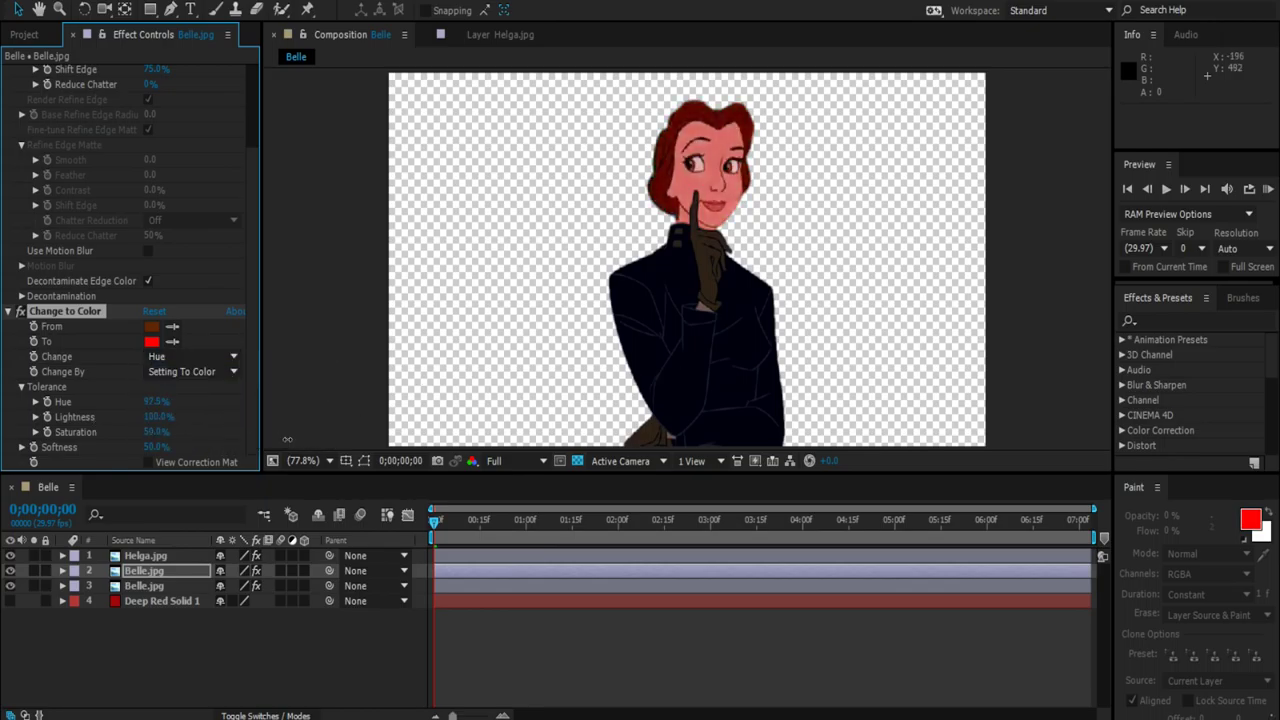
click(190, 371)
click(200, 409)
Step: Replace Deep Red Solid 1 with a new Deep Red Solid 2 placed beneath all layers
click(160, 600)
key(Delete)
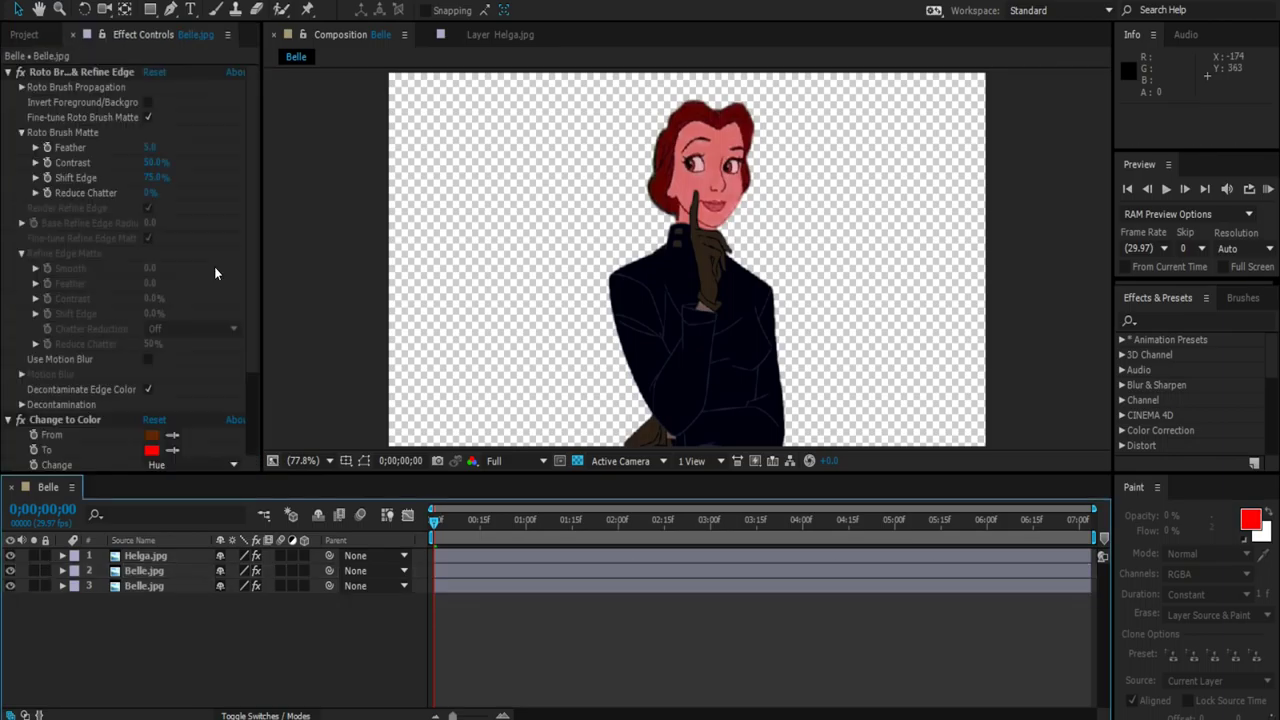
click(450, 30)
click(729, 689)
key(ctrl+shift+bracketleft)
double_click(143, 570)
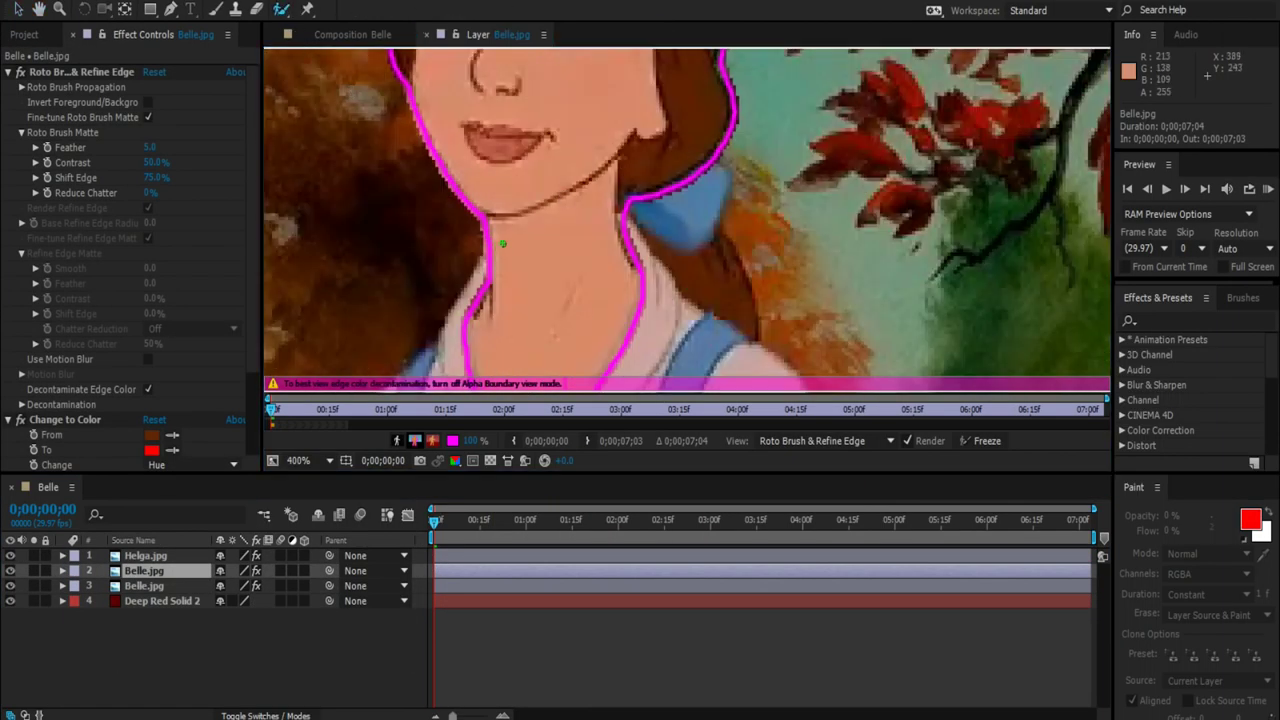
Step: Paint Roto Brush strokes across Belle's face on the duplicated layer, undoing stray strokes
scroll(523, 157, down, 2)
drag(590, 80, 500, 265)
scroll(683, 232, down, 2)
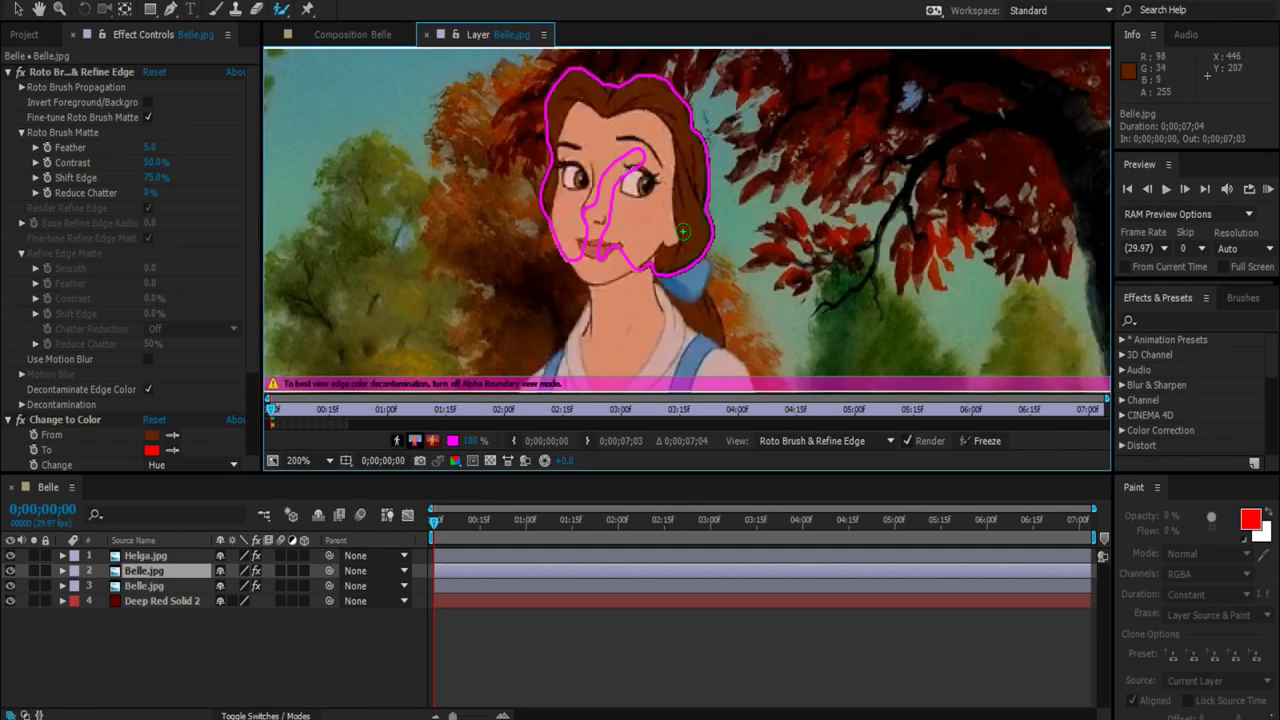
drag(612, 150, 585, 285)
drag(618, 208, 672, 178)
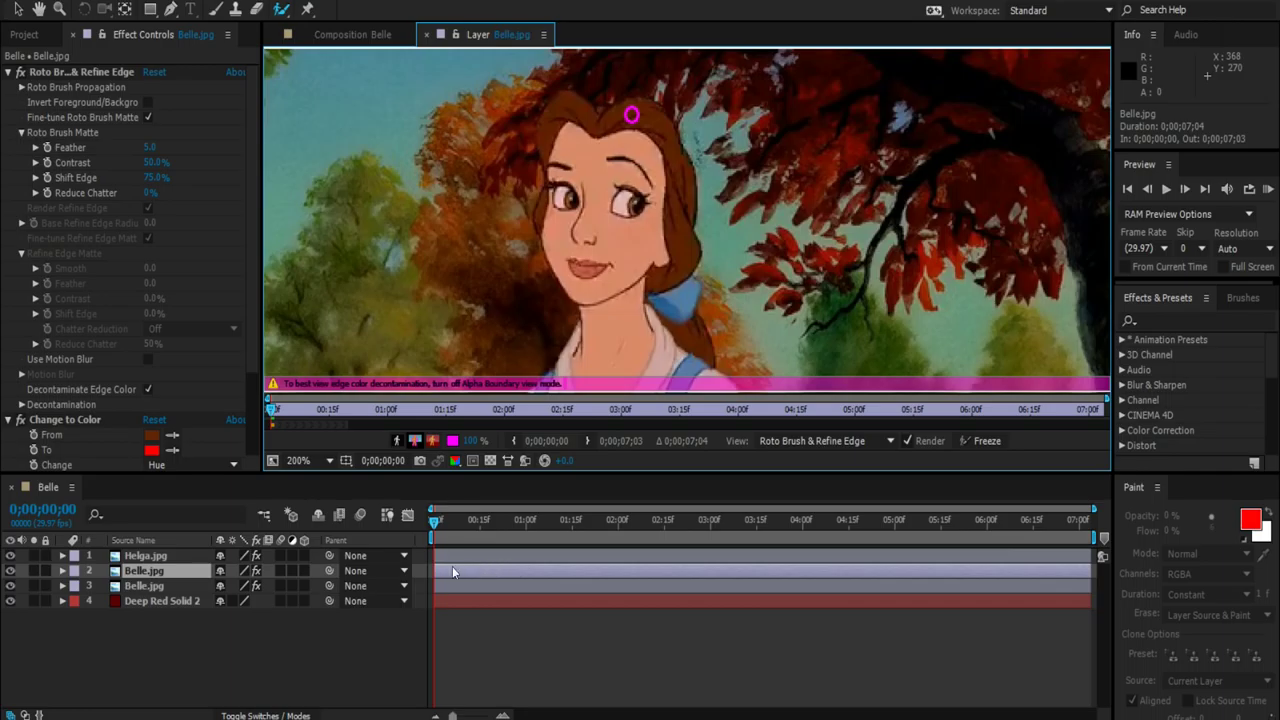
click(352, 34)
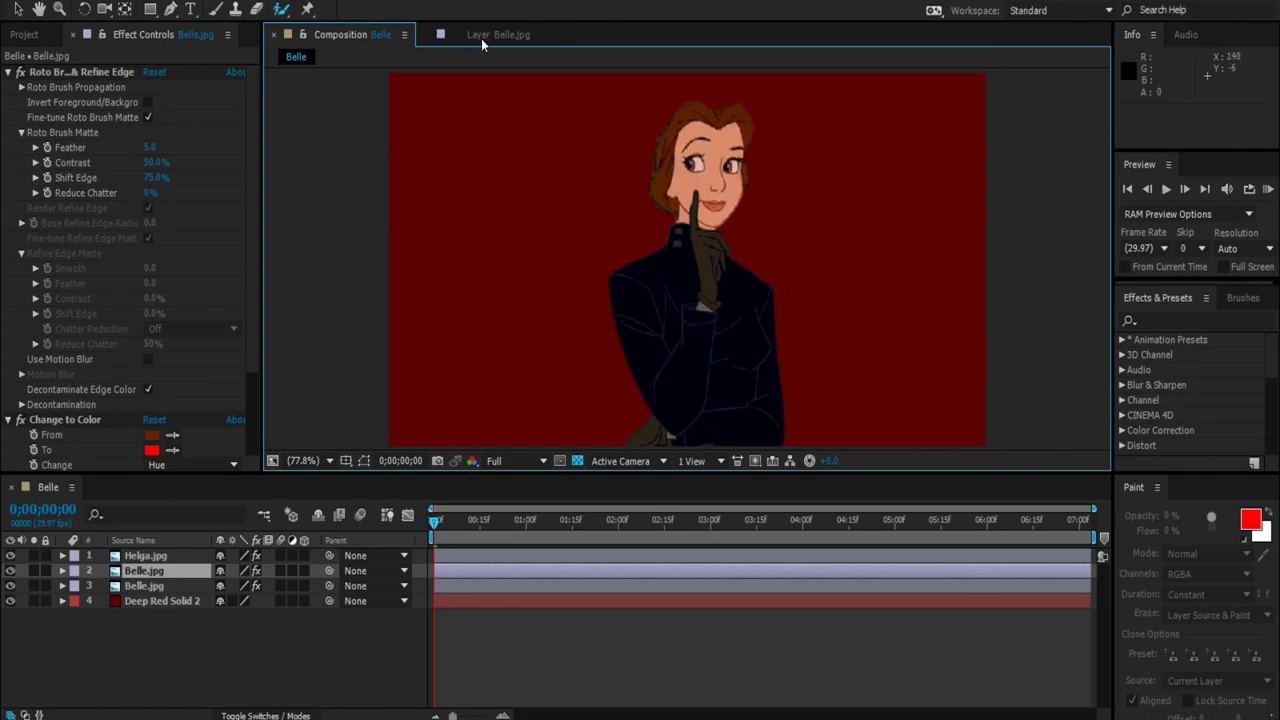
click(481, 38)
drag(622, 198, 602, 200)
key(ctrl+z)
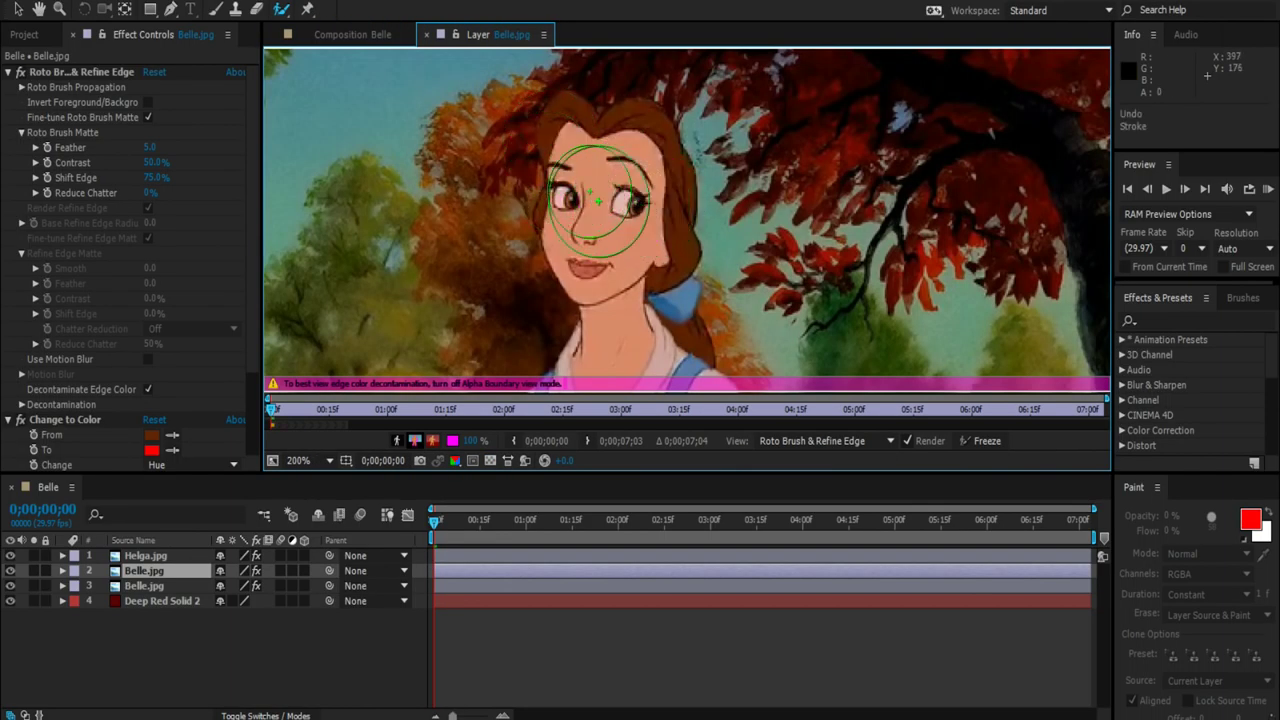
scroll(600, 195, up, 2)
Step: Trace Belle's hair, including its top and right side, into the matte
drag(572, 140, 480, 195)
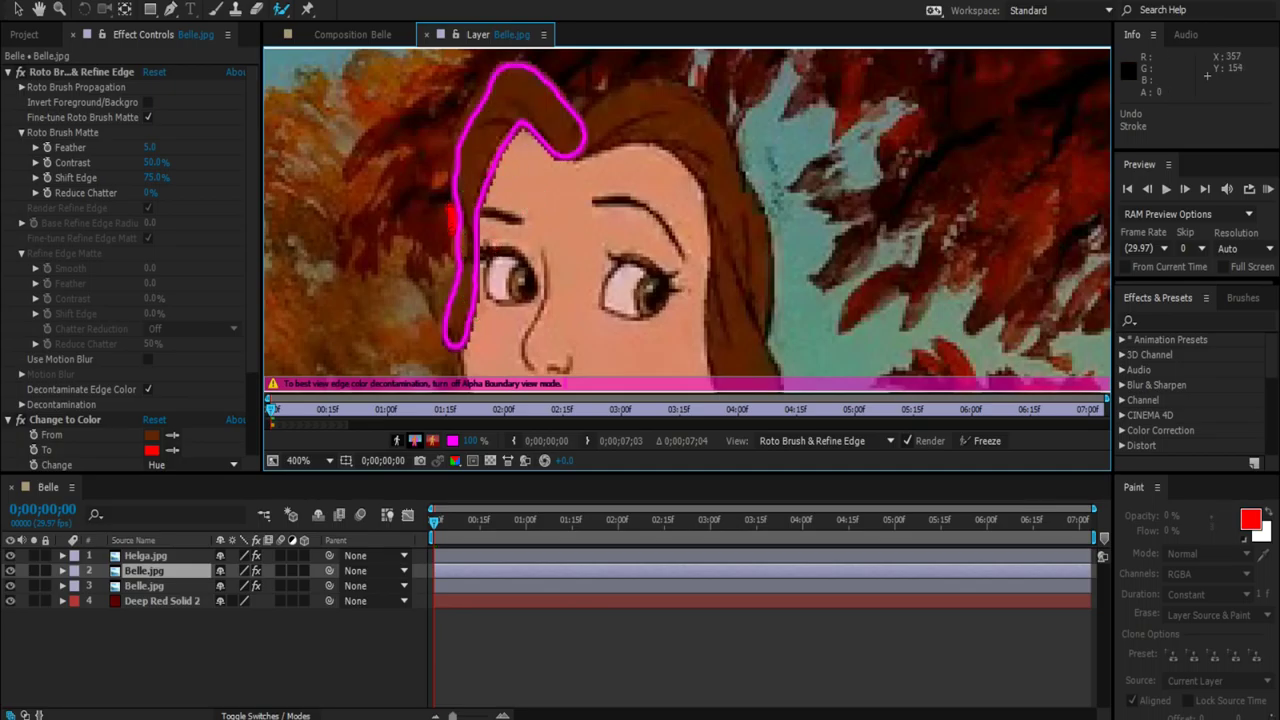
mouse_move(598, 132)
mouse_down()
mouse_move(672, 98)
mouse_move(668, 113)
mouse_up()
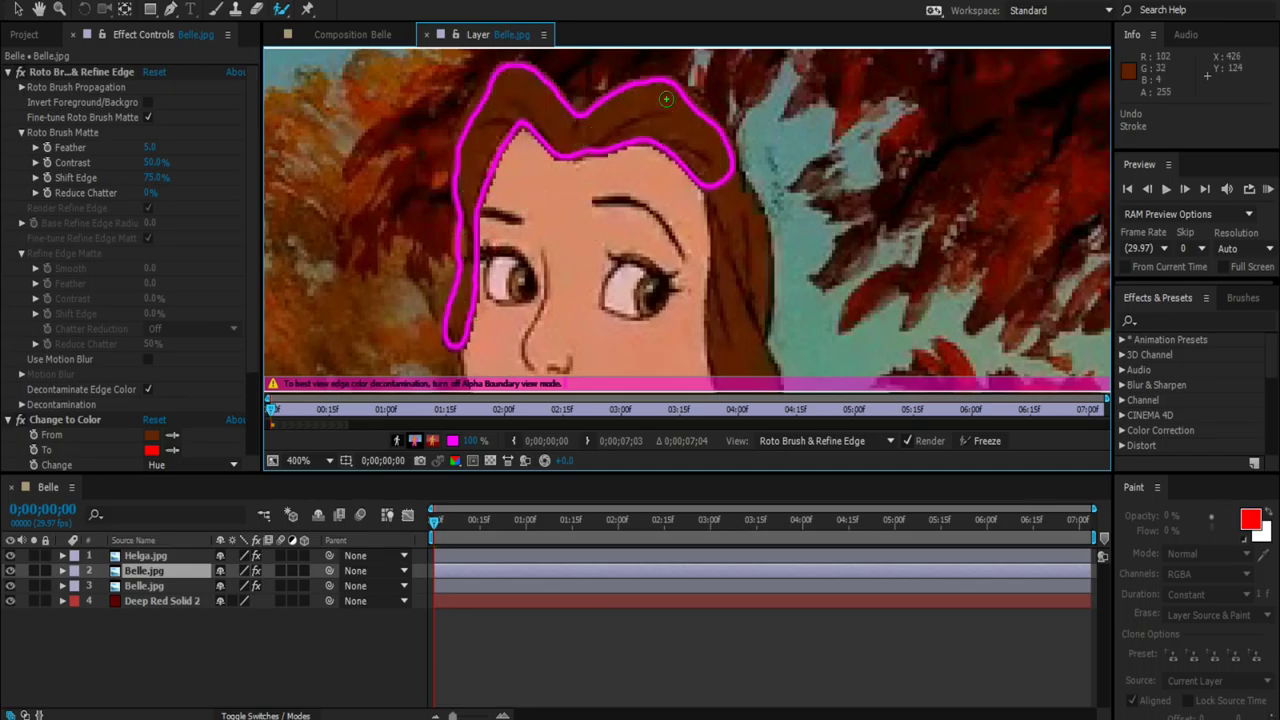
mouse_move(720, 160)
mouse_down()
mouse_move(674, 116)
mouse_move(703, 298)
mouse_up()
mouse_move(668, 128)
mouse_down()
mouse_move(680, 330)
mouse_move(650, 274)
mouse_up()
drag(662, 108, 667, 152)
drag(636, 232, 668, 300)
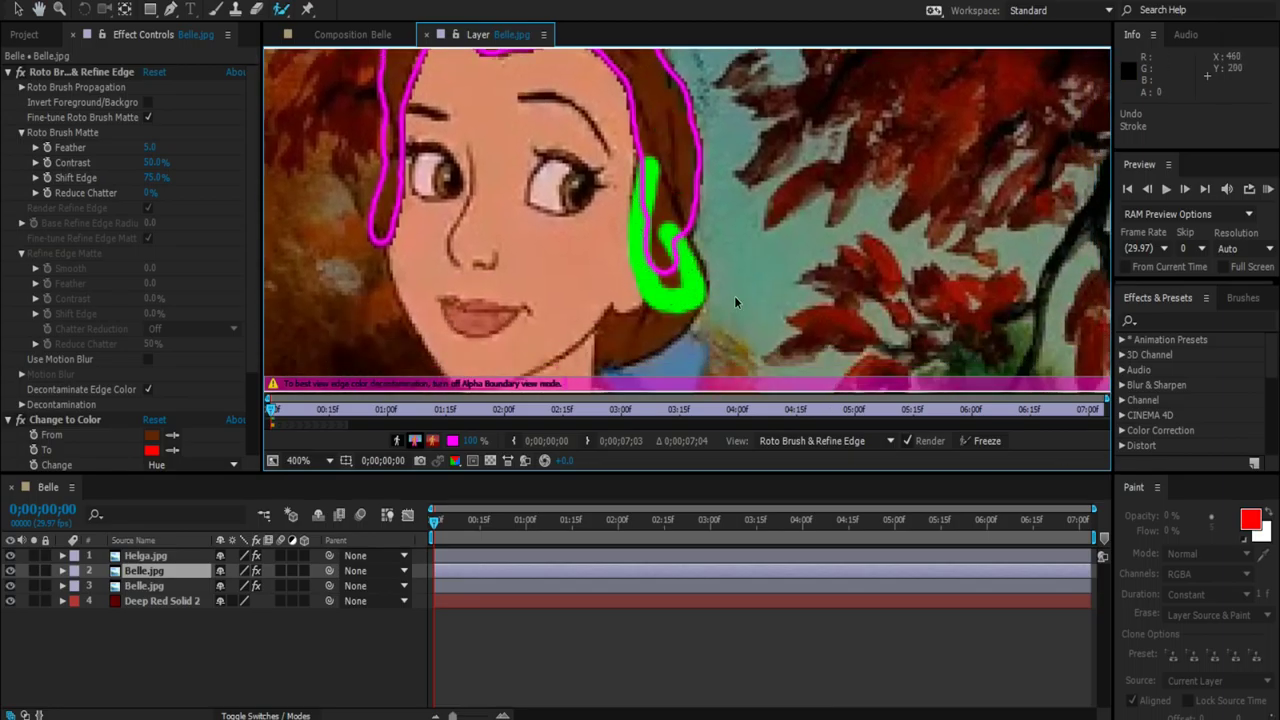
scroll(668, 300, down, 1)
drag(620, 250, 700, 290)
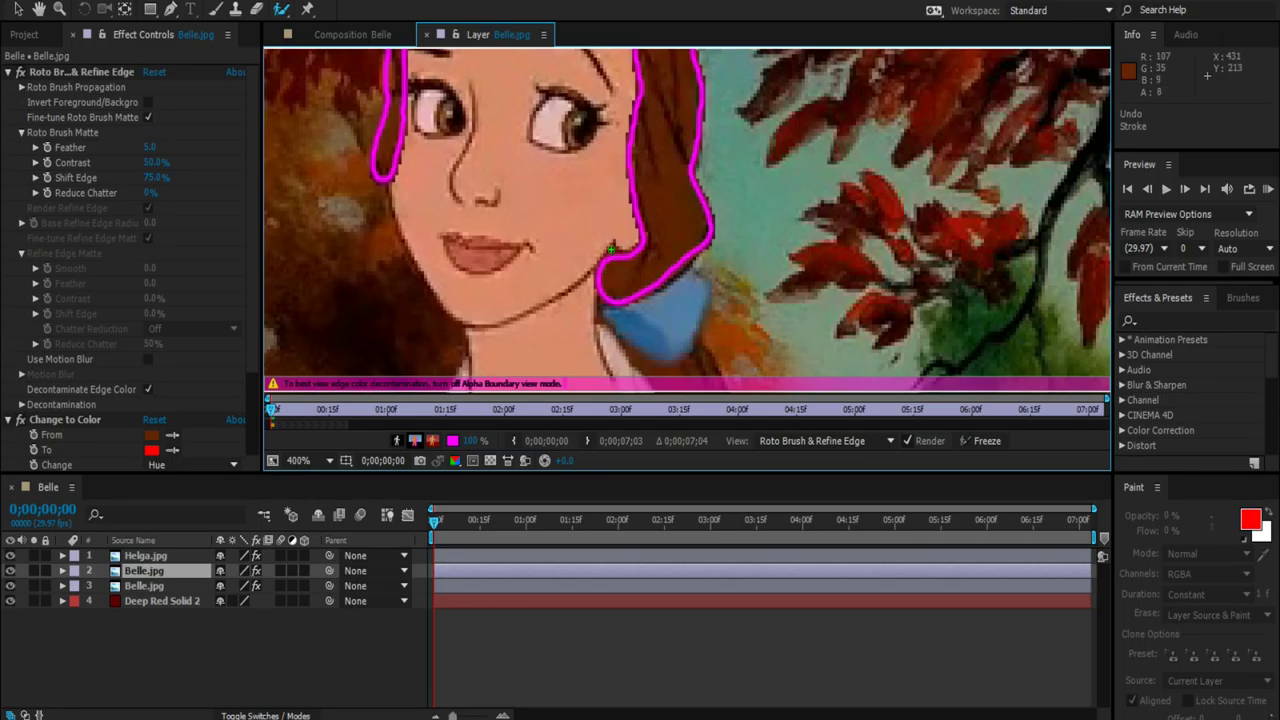
scroll(637, 288, down, 3)
click(340, 34)
Step: Trim the lower-right hair edge from the lower Belle layer's matte and check the composition
double_click(433, 585)
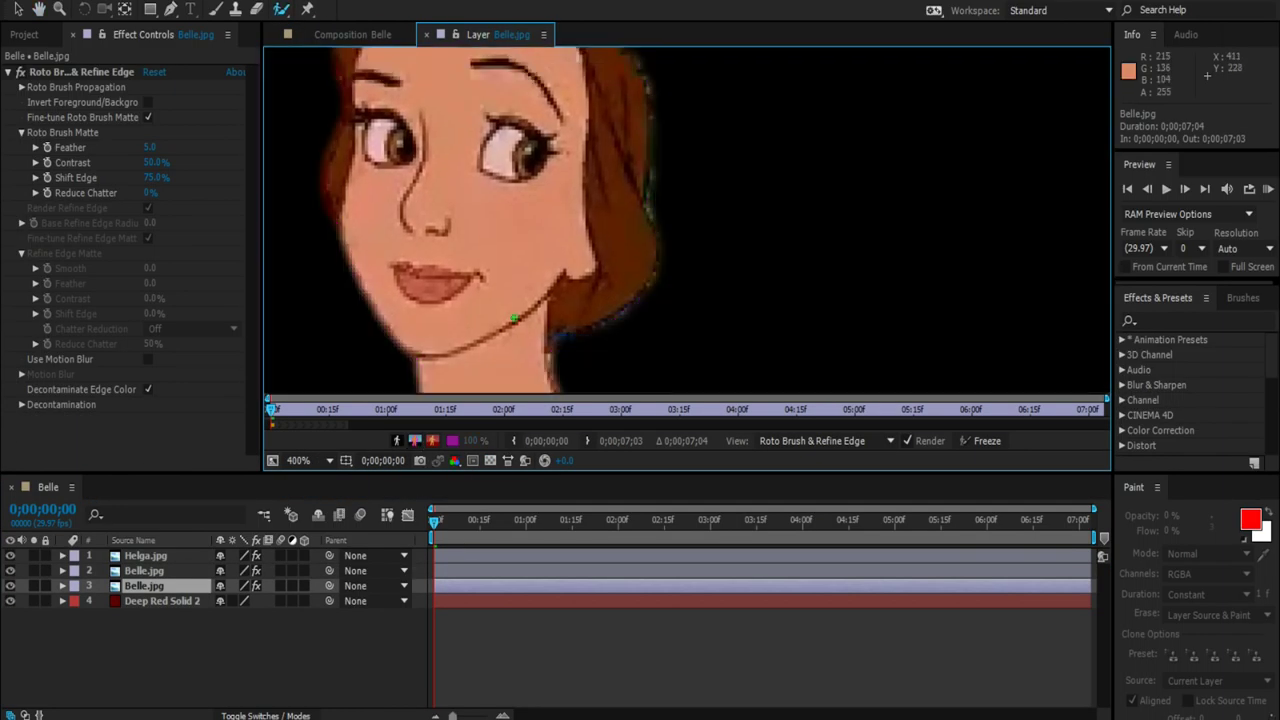
drag(673, 268, 646, 312)
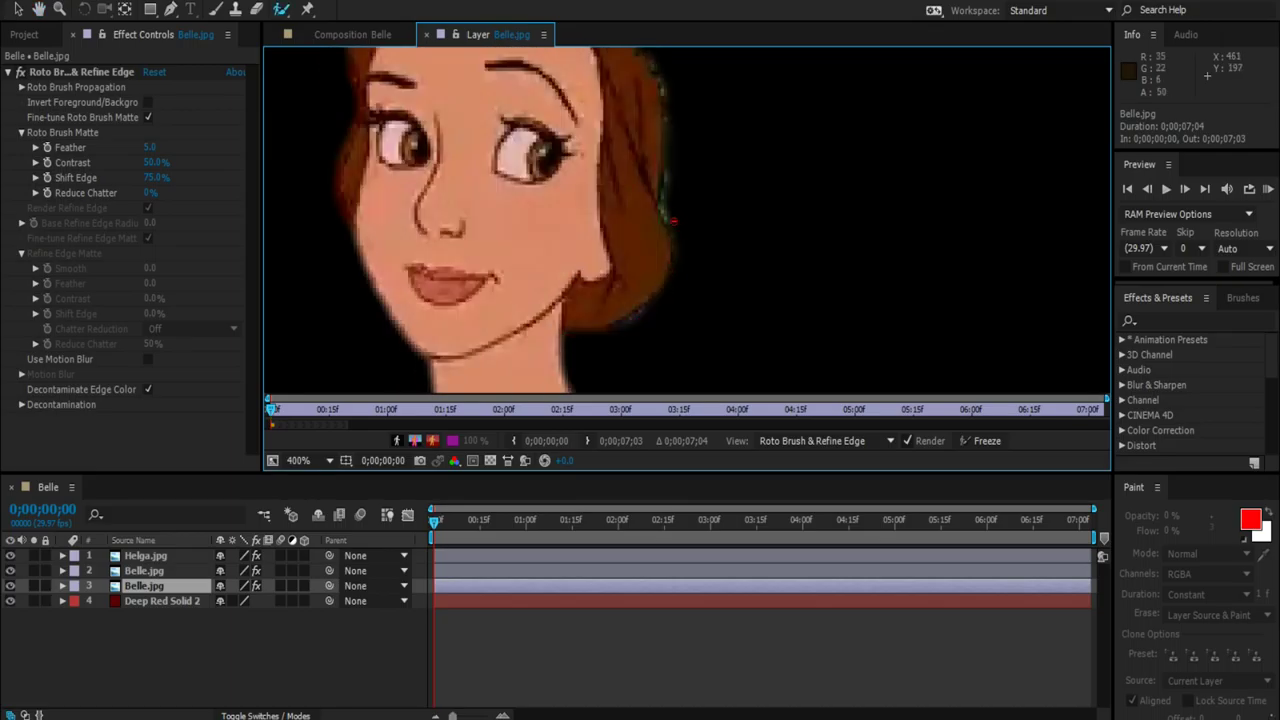
scroll(647, 311, up, 5)
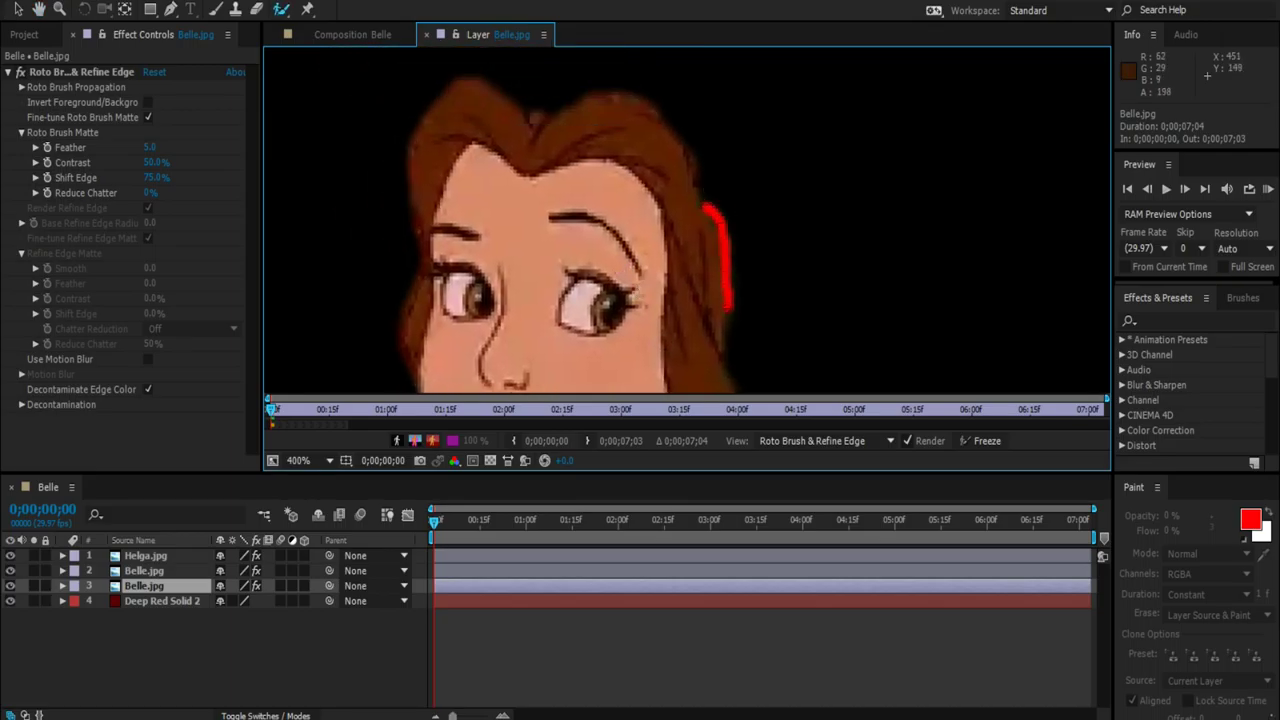
click(352, 34)
click(143, 570)
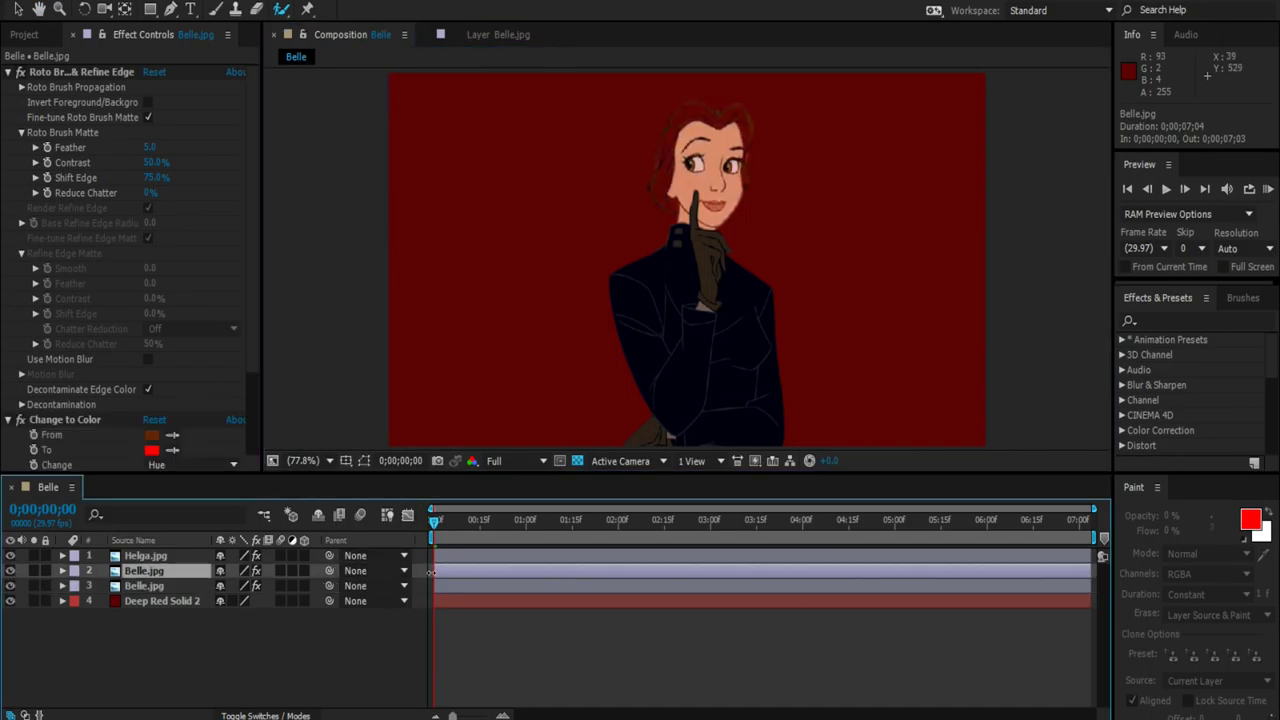
double_click(431, 572)
click(352, 34)
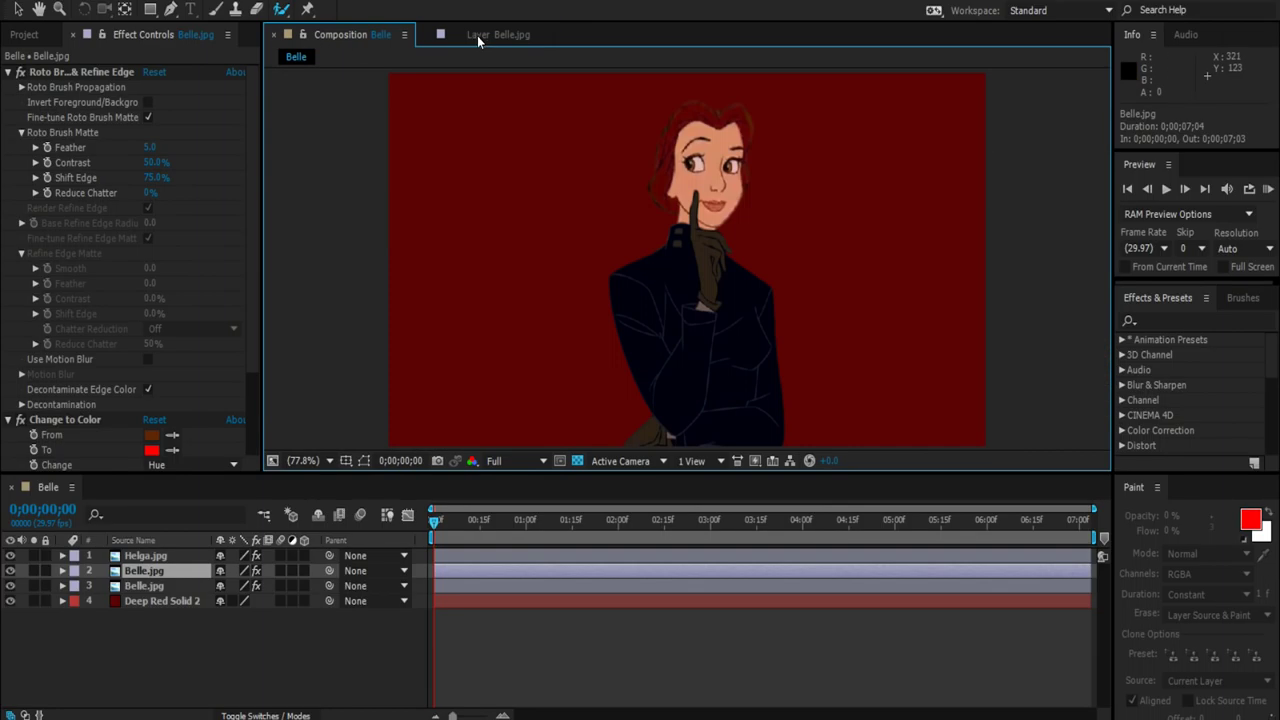
Step: Review and touch up both Belle layer mattes against the full composition
double_click(431, 587)
scroll(640, 270, down, 3)
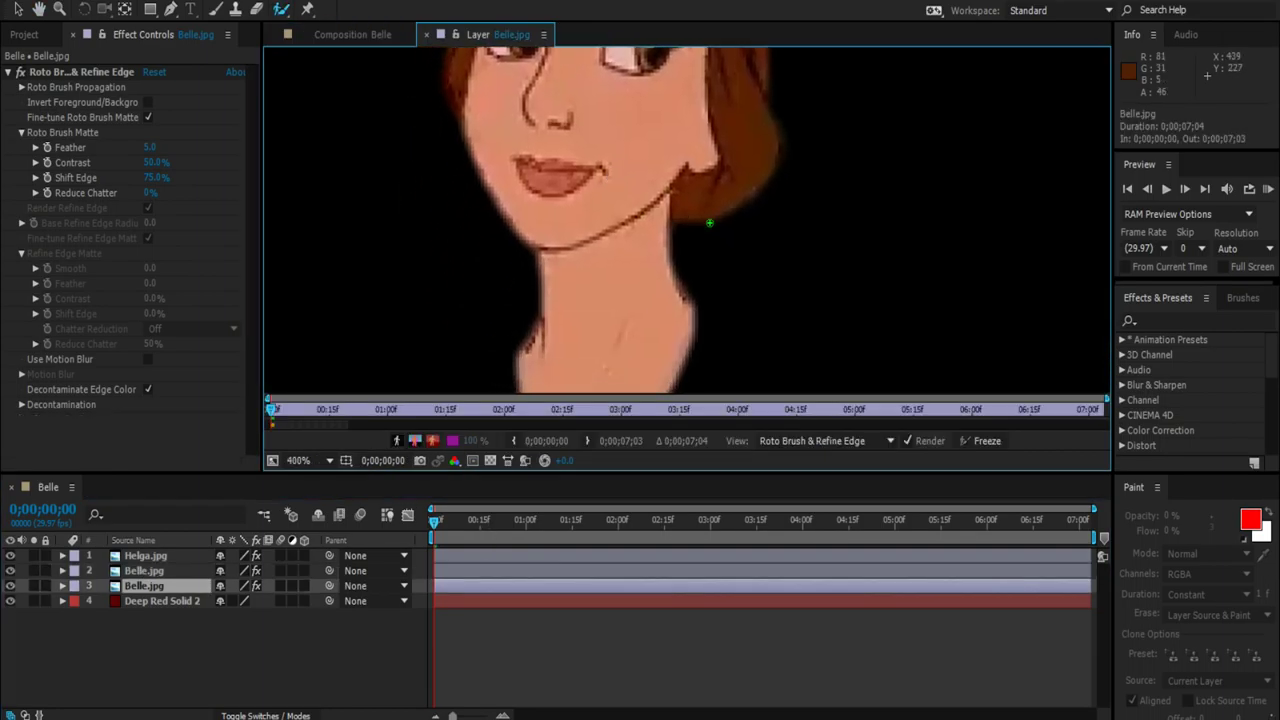
double_click(432, 570)
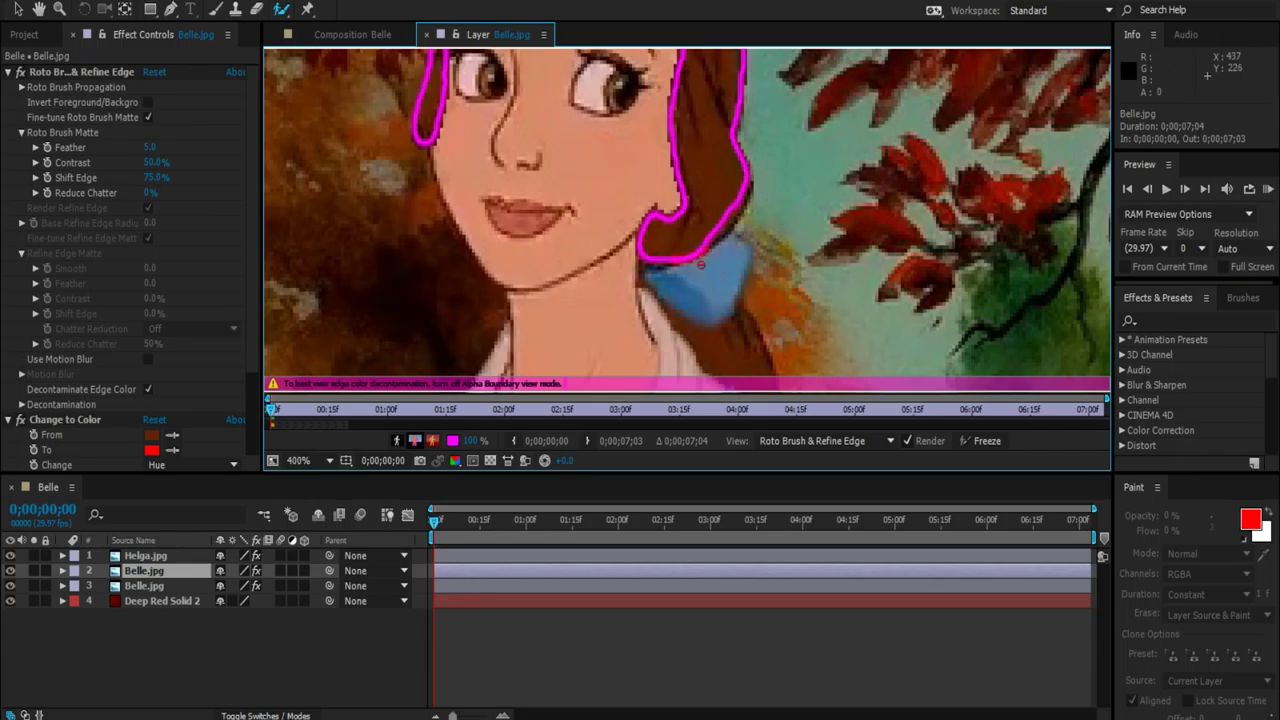
key(ctrl+Down)
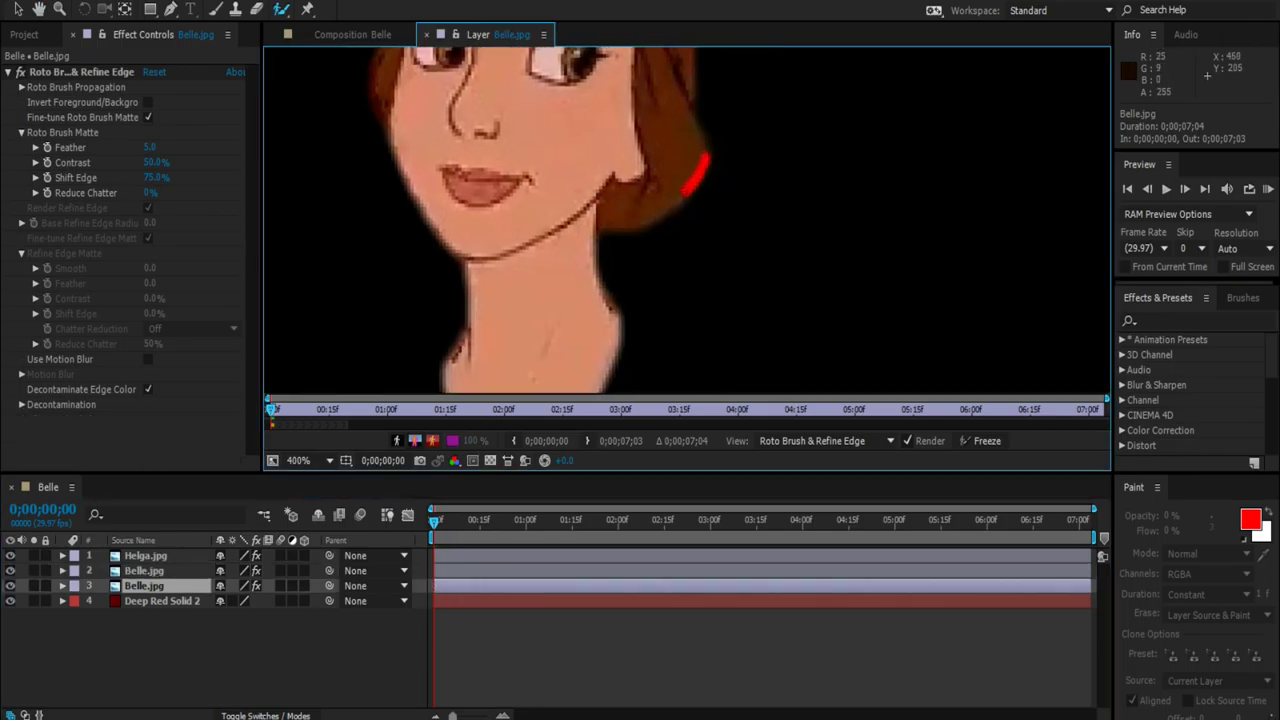
click(345, 34)
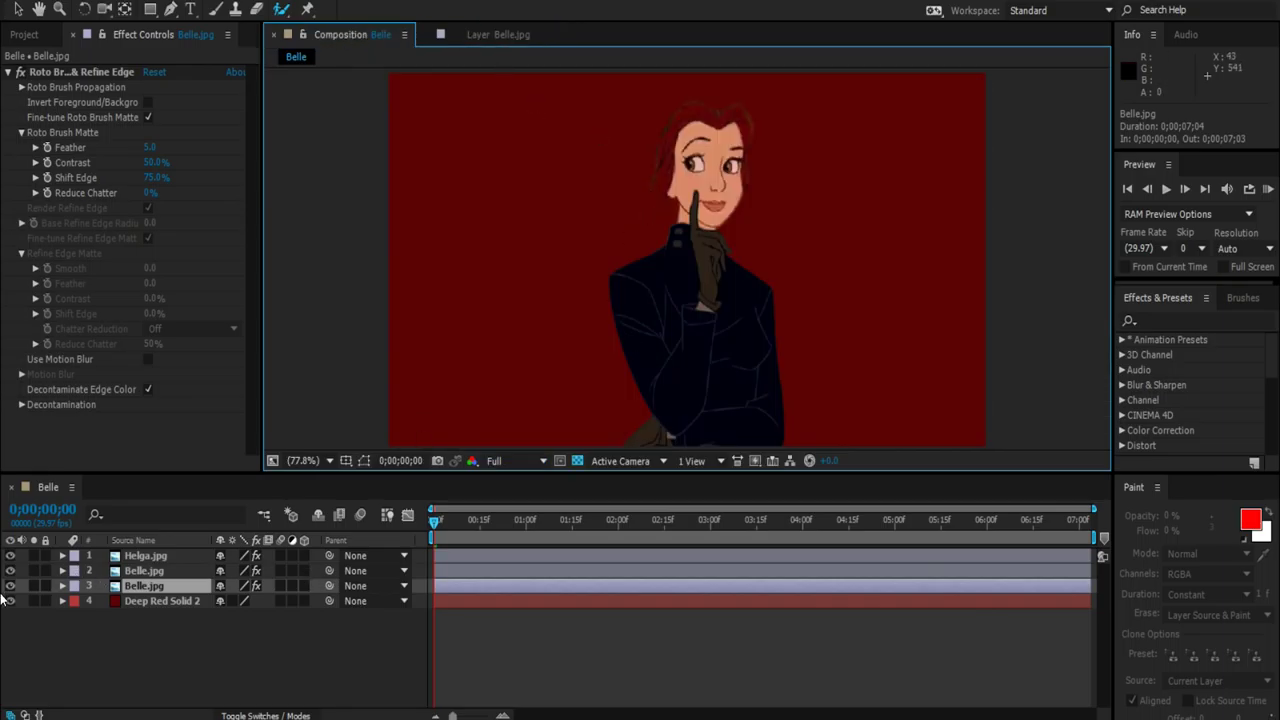
key(ctrl+Up)
double_click(434, 571)
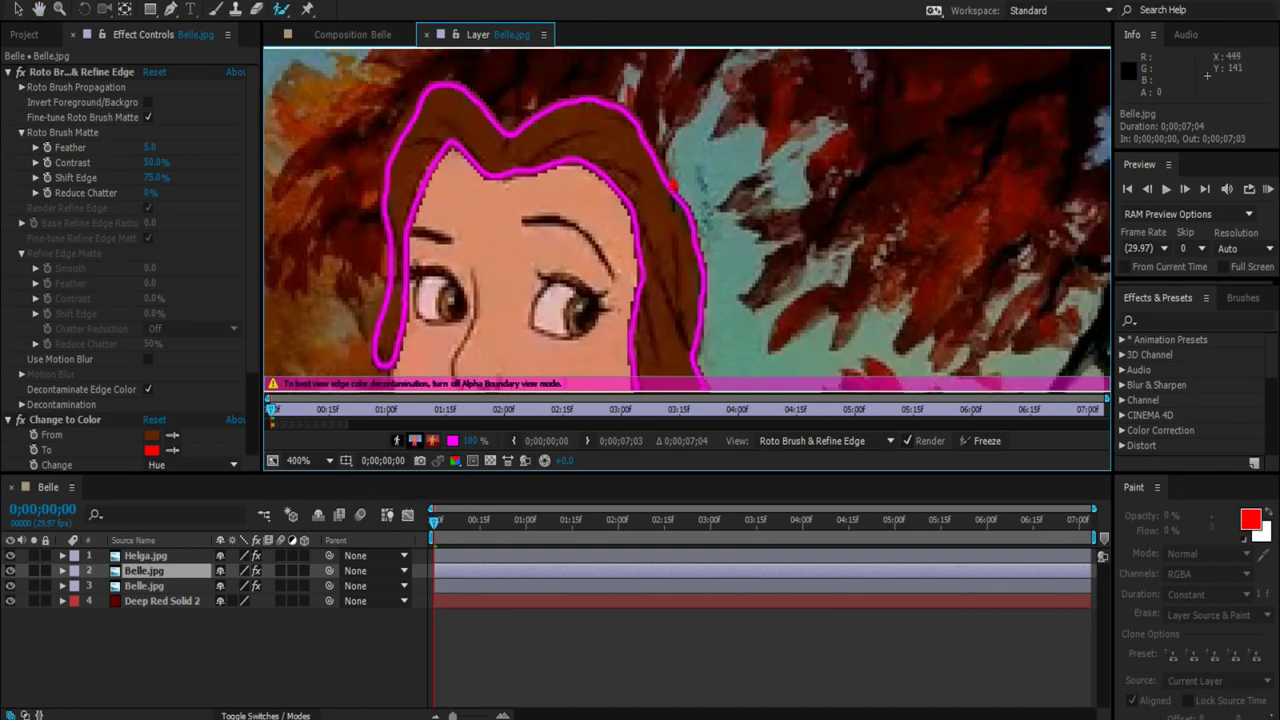
click(434, 586)
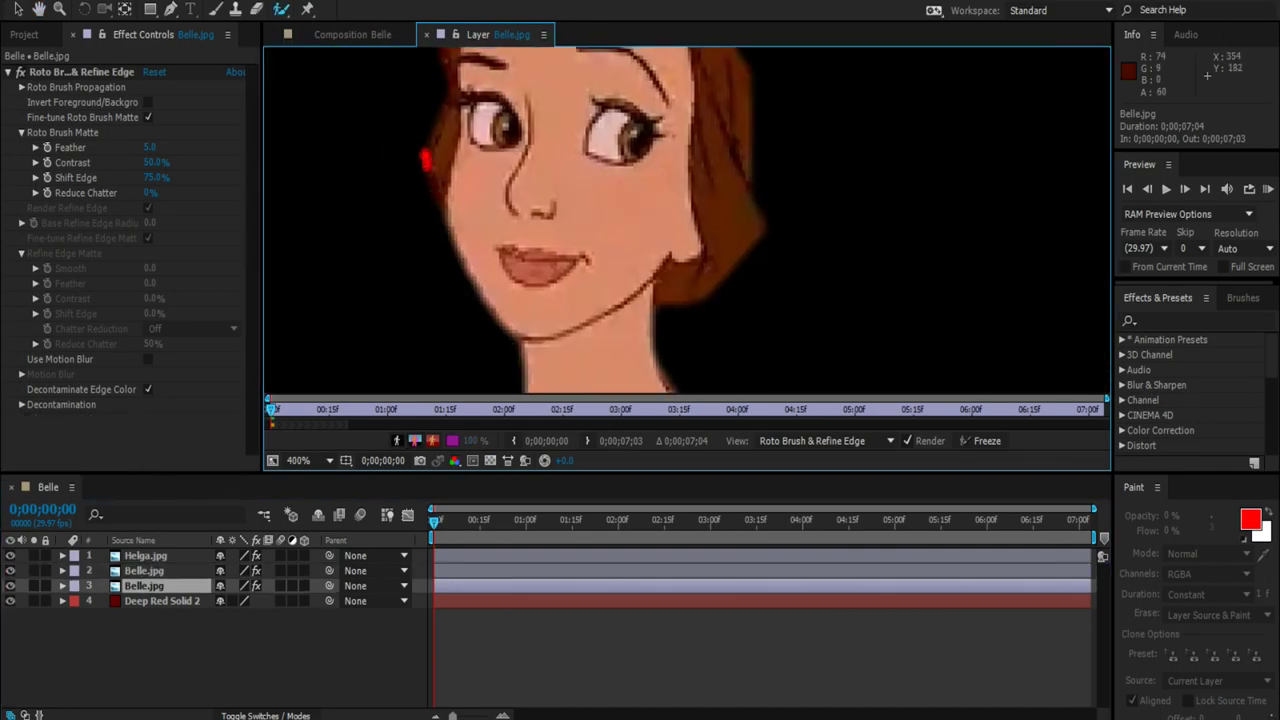
click(386, 34)
Step: Select the dark red solid layer and switch to the Pen tool (G)
click(450, 274)
key(g)
scroll(719, 182, up, 1)
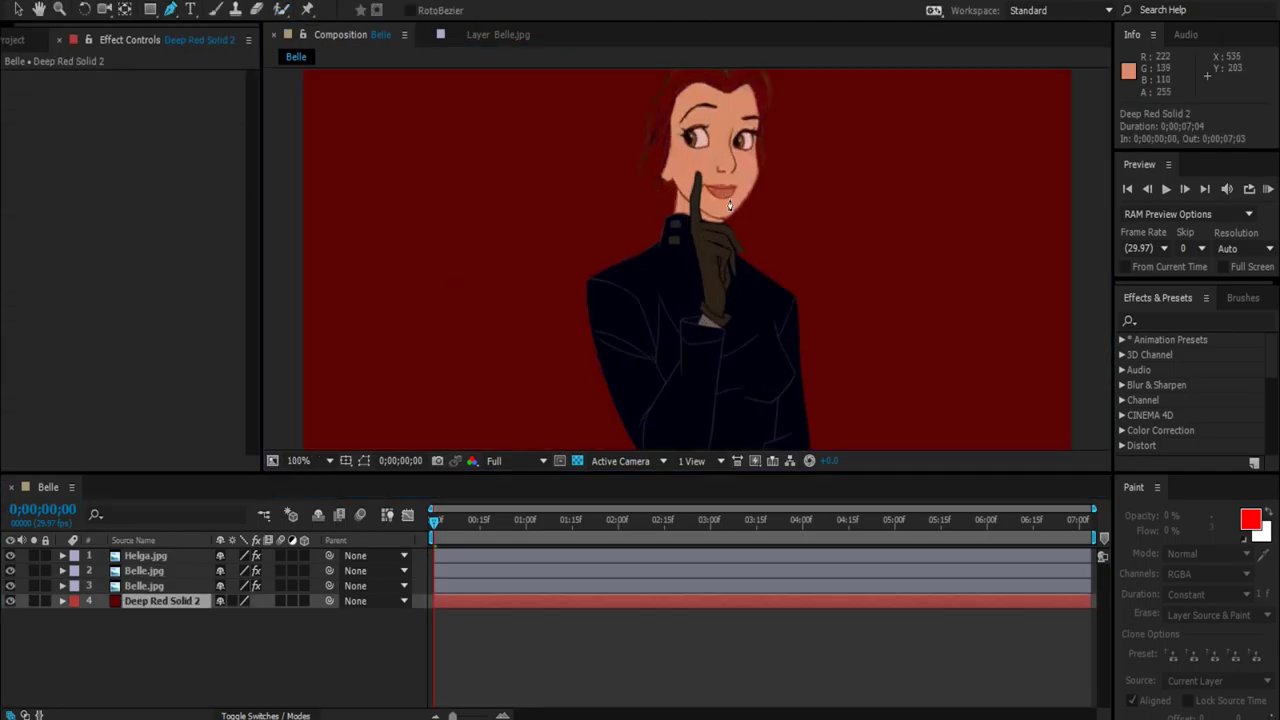
Step: Pen-draw a closed hair-shaped Mask 1 on Deep Red Solid 2 around Belle's head
scroll(719, 182, up, 1)
drag(719, 182, 624, 412)
click(576, 101)
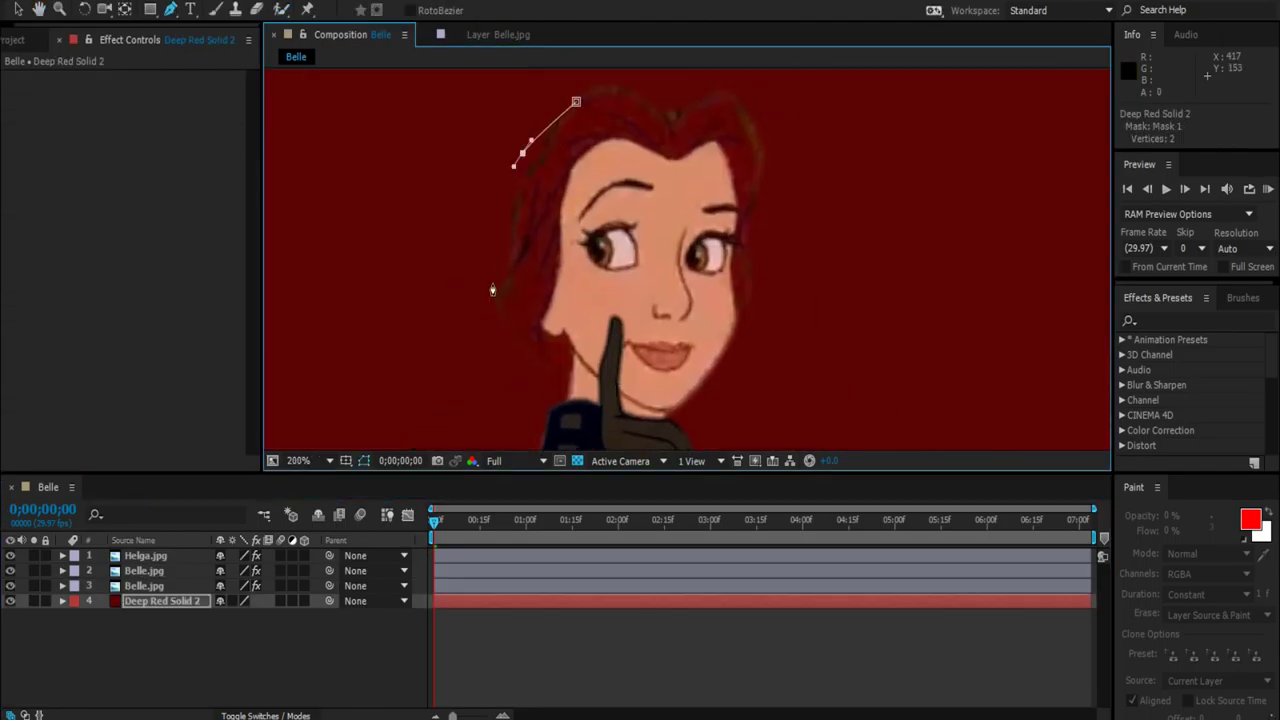
key(ctrl+z)
click(482, 310)
scroll(478, 262, down, 2)
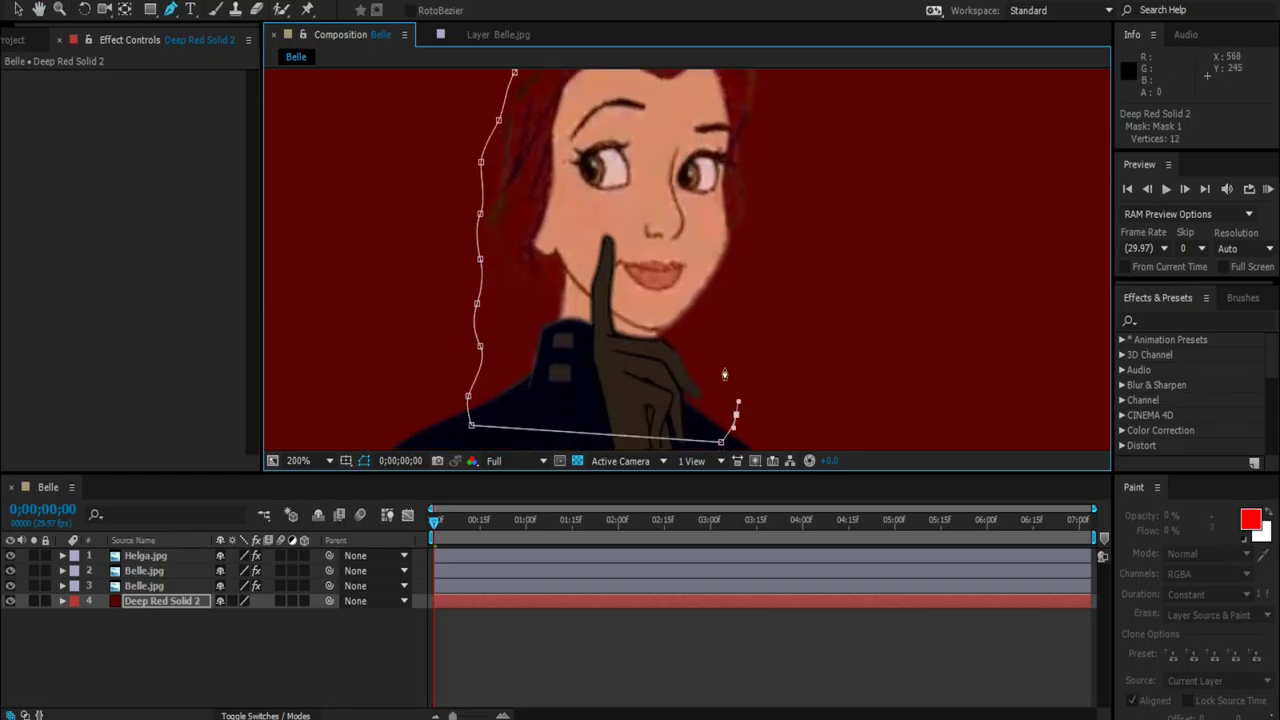
scroll(750, 228, up, 1)
click(738, 258)
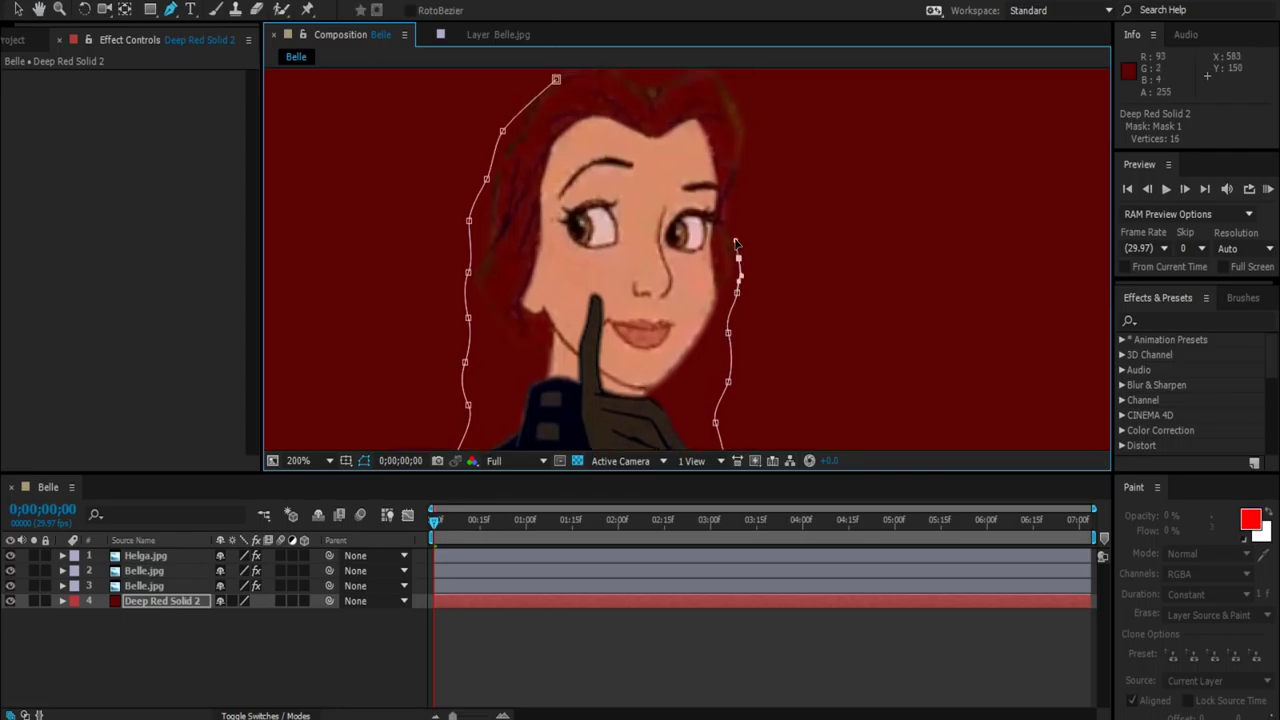
click(556, 79)
scroll(600, 250, up, 2)
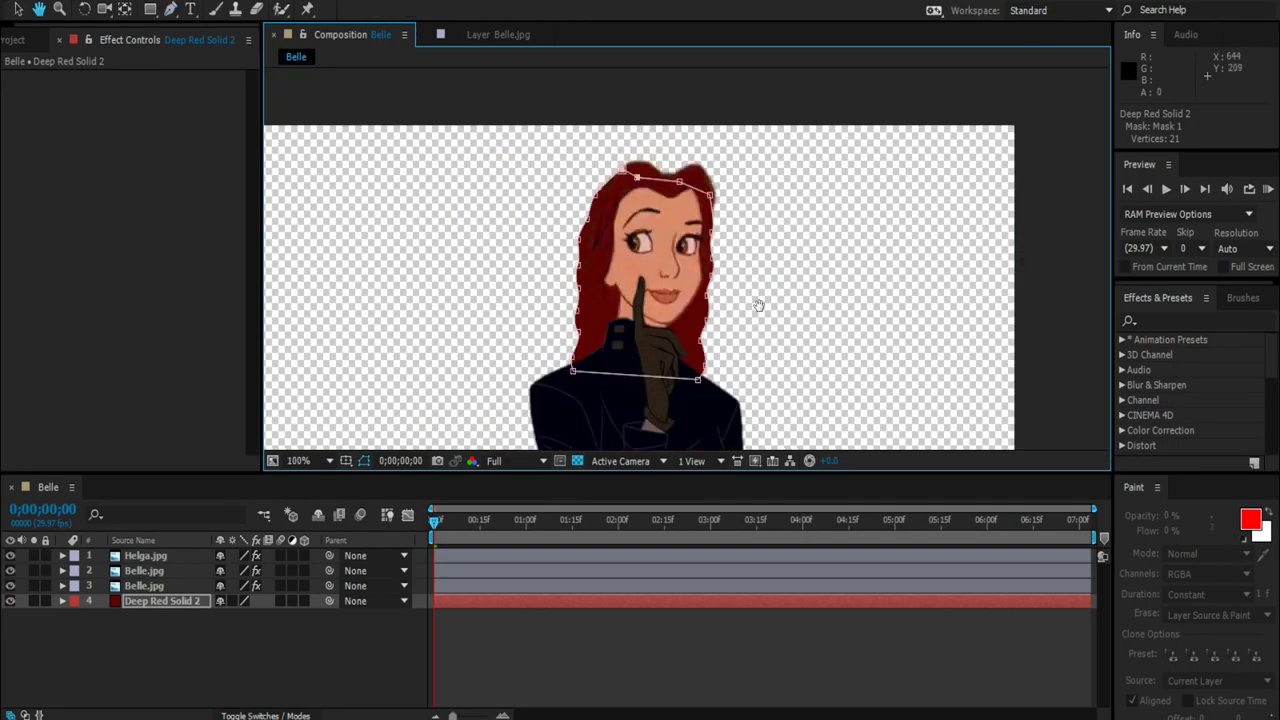
scroll(600, 250, down, 2)
Step: Set magnification to Fit, inspect both Belle layers' effects, then deselect all layers
right_click(378, 347)
key(Escape)
scroll(687, 260, down, 2)
click(302, 460)
click(340, 163)
click(434, 585)
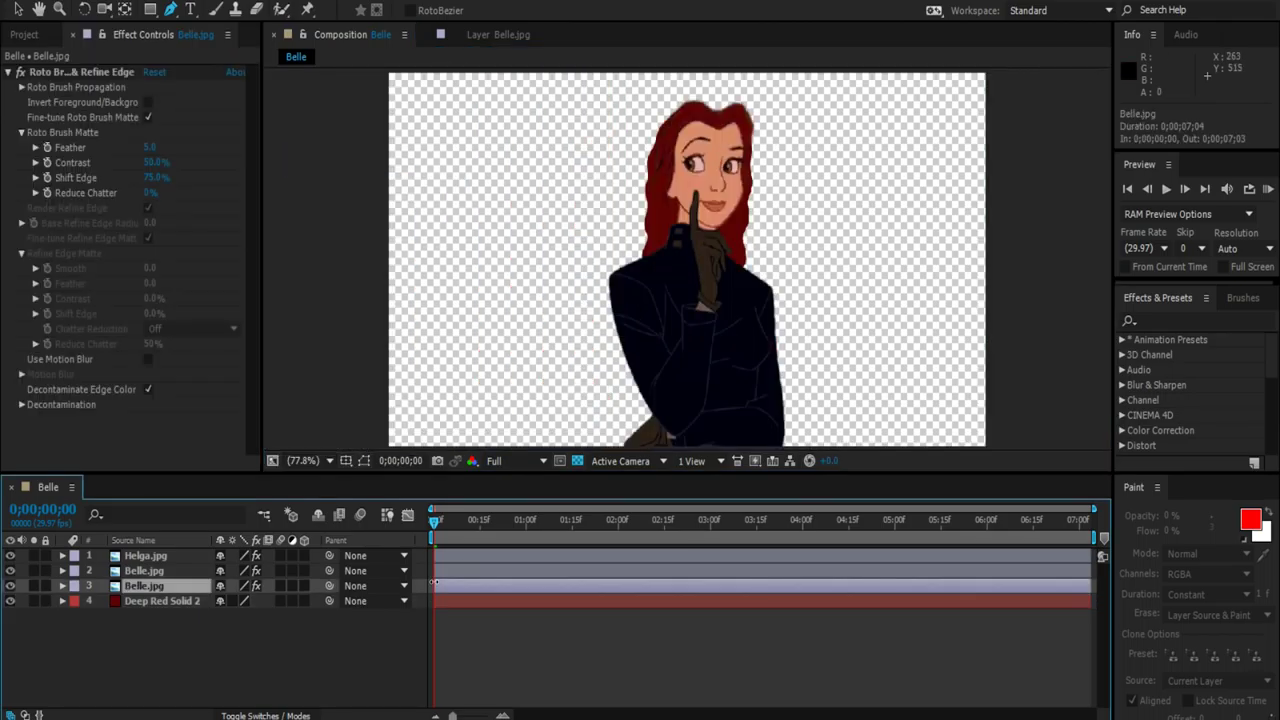
click(434, 570)
click(433, 616)
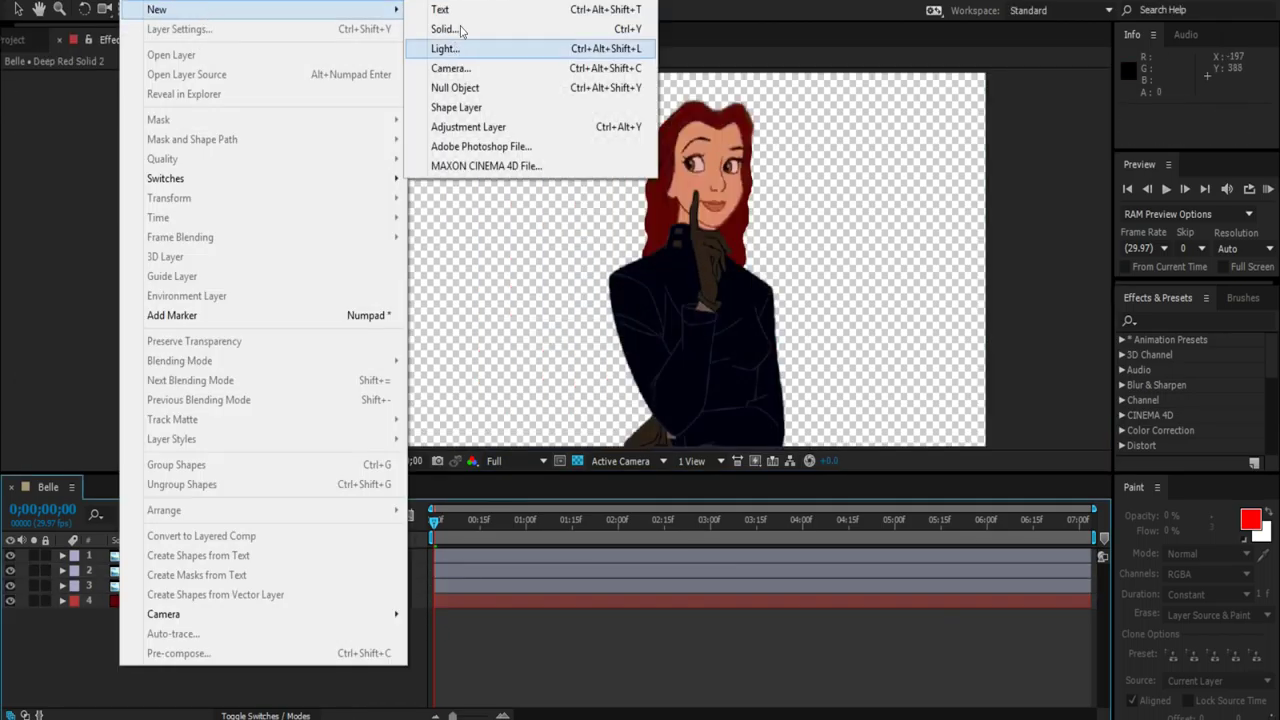
Step: Add the dark magenta solid, raise it with Ctrl+] and hide it
click(445, 27)
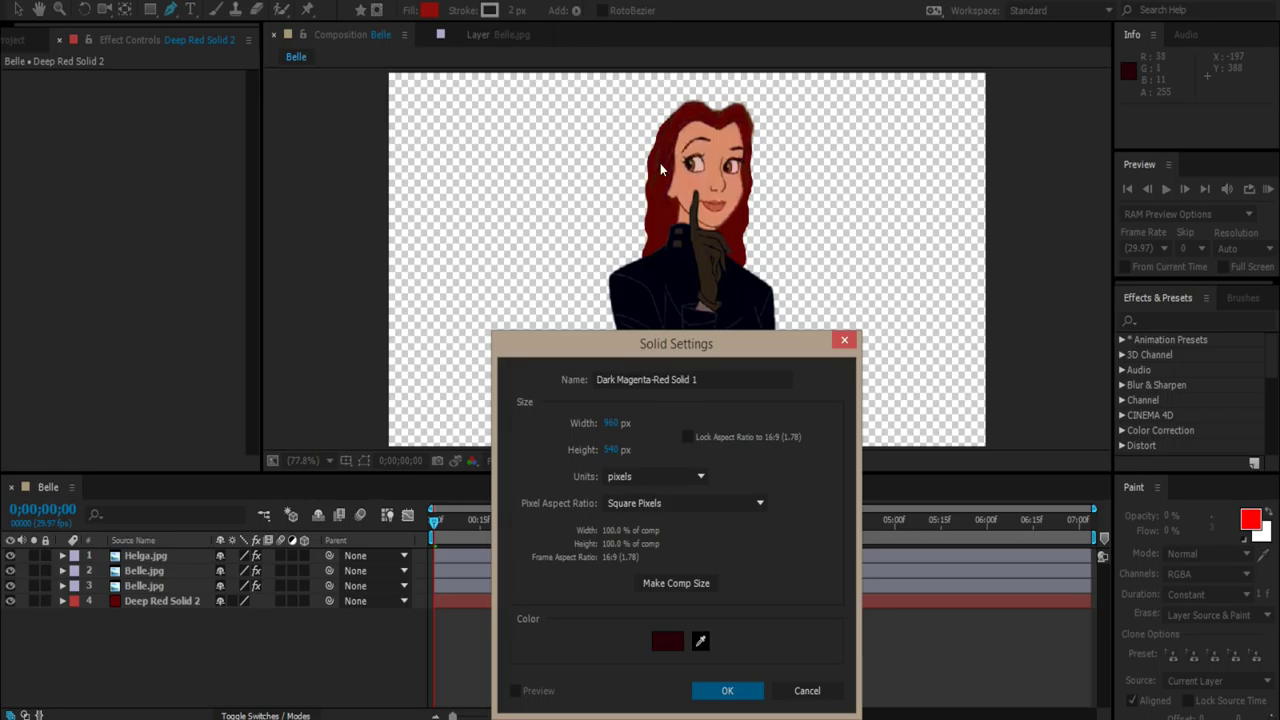
key(Return)
key(ctrl+bracketright)
key(ctrl+bracketright)
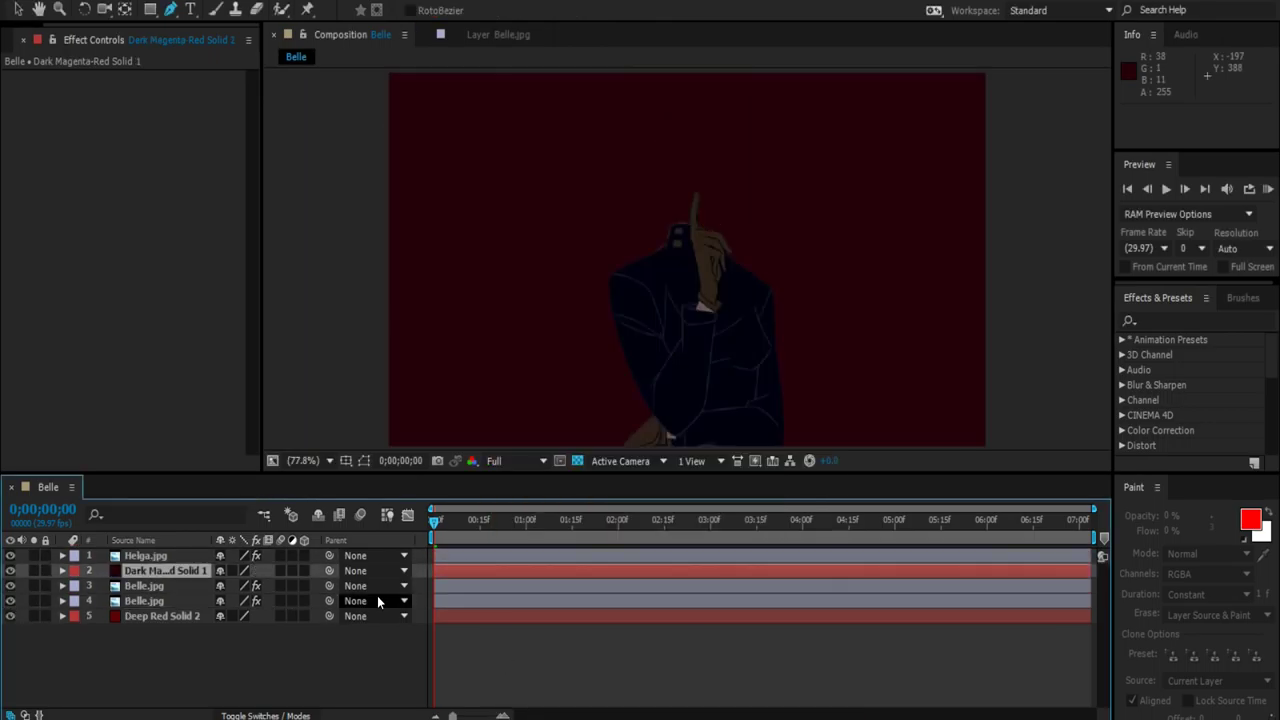
click(10, 570)
scroll(567, 278, up, 3)
scroll(567, 278, up, 2)
scroll(567, 278, down, 3)
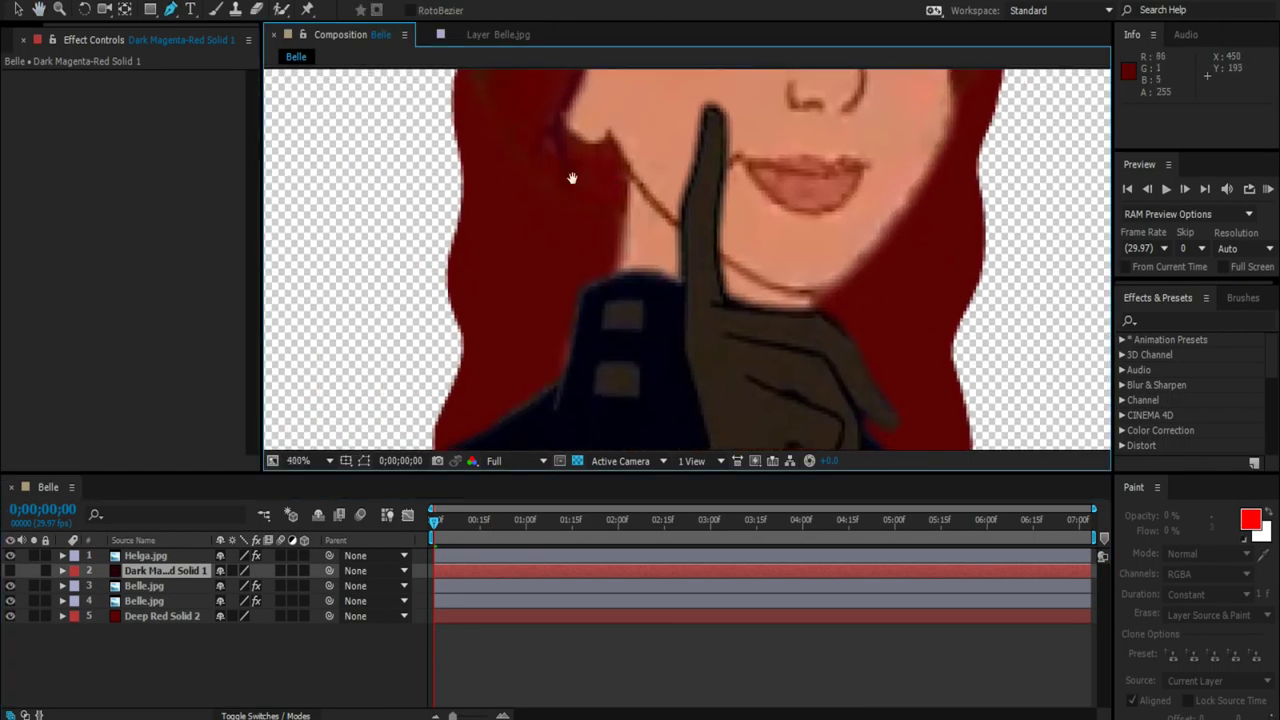
scroll(571, 177, left, 2)
Step: Pen-draw the first mask along Belle's left hair from the chin to the collar
click(556, 122)
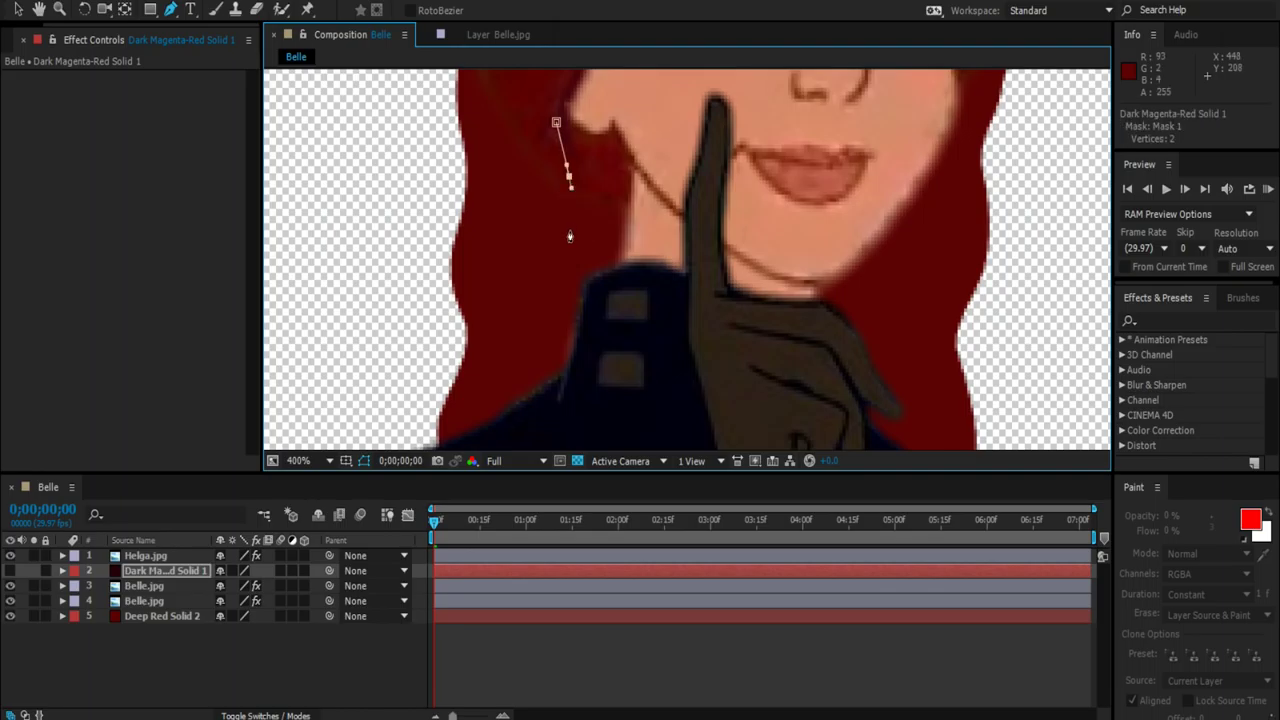
scroll(577, 335, up, 1)
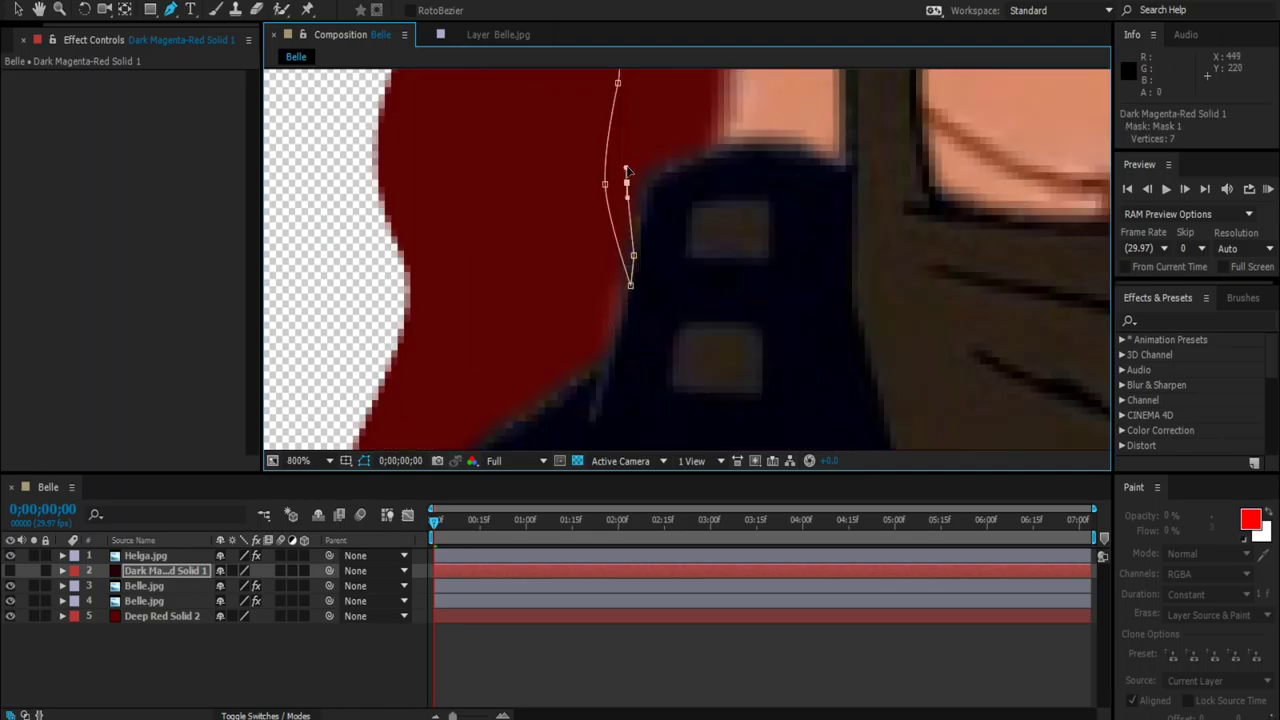
scroll(626, 172, up, 1)
scroll(600, 200, right, 1)
click(574, 240)
scroll(611, 189, down, 1)
click(555, 189)
scroll(570, 311, down, 1)
scroll(600, 350, down, 2)
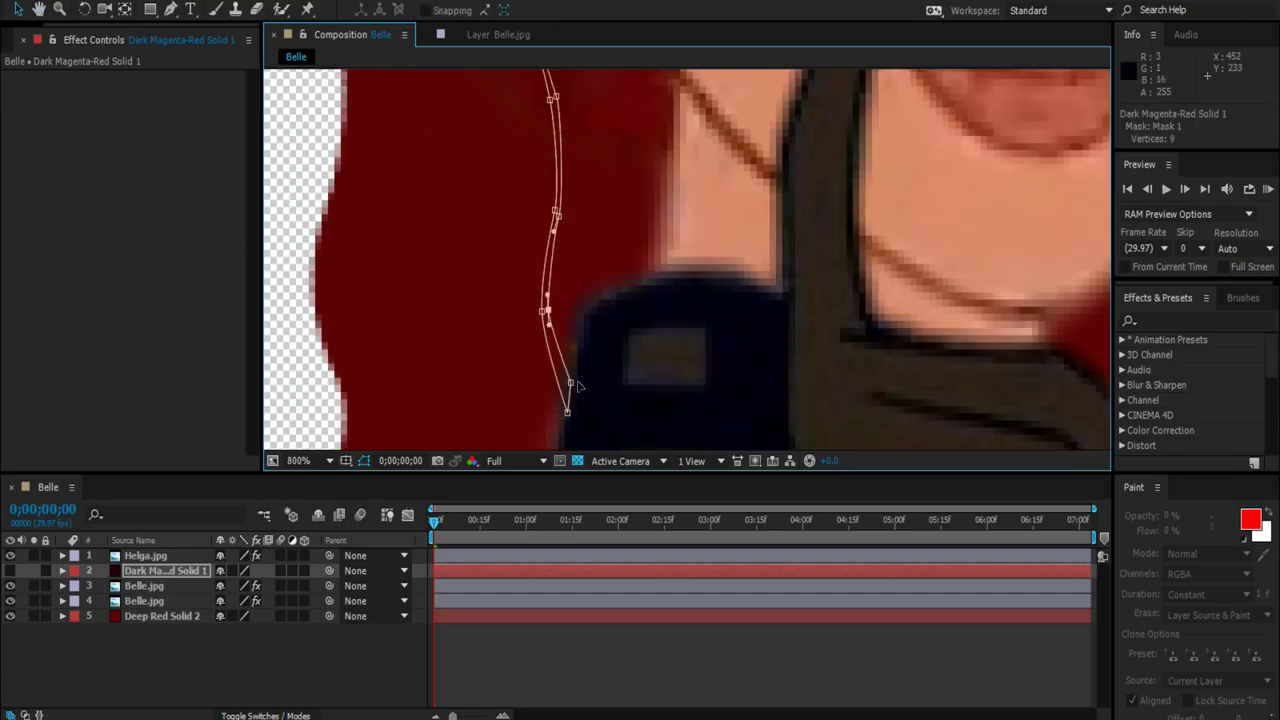
Step: Feather the first mask by 0.5 px and toggle mask outlines to check the result
right_click(568, 397)
click(857, 80)
click(600, 391)
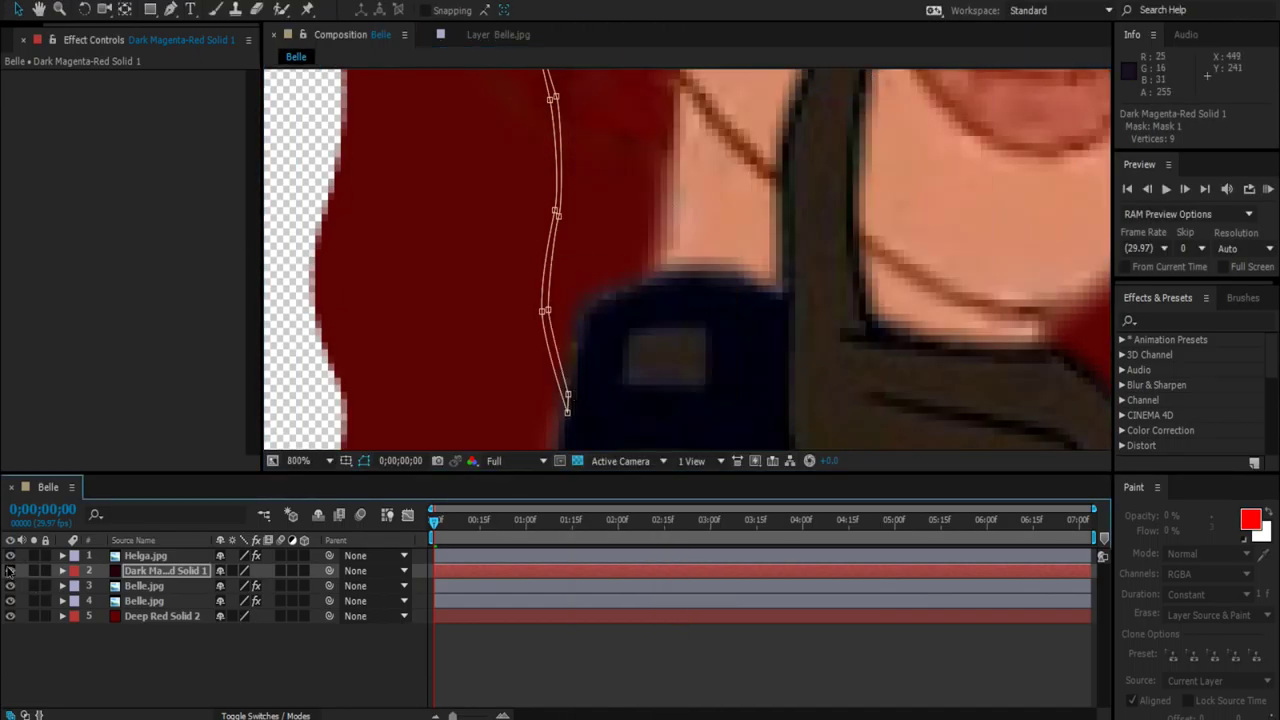
scroll(603, 334, down, 3)
click(262, 0)
click(315, 327)
click(262, 0)
click(318, 328)
scroll(478, 158, up, 2)
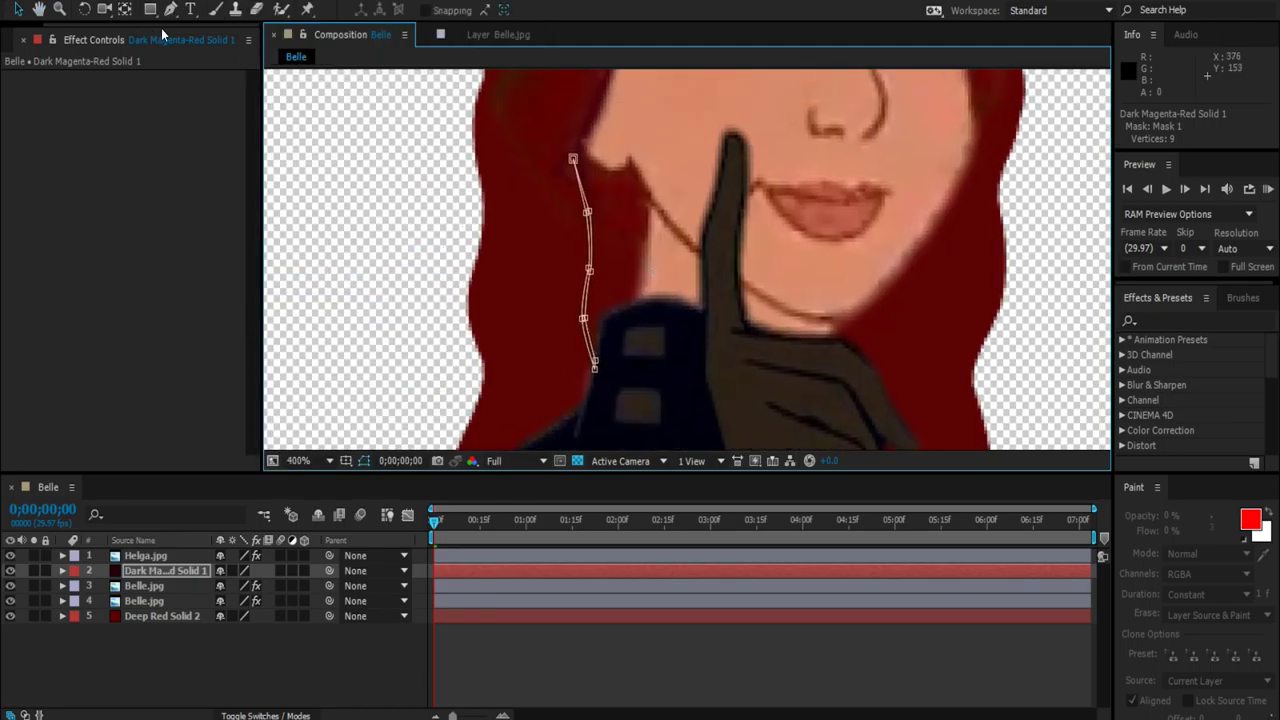
Step: Pen-draw a second mask along the left hair and open its Mask Feather settings
key(g)
scroll(508, 360, down, 3)
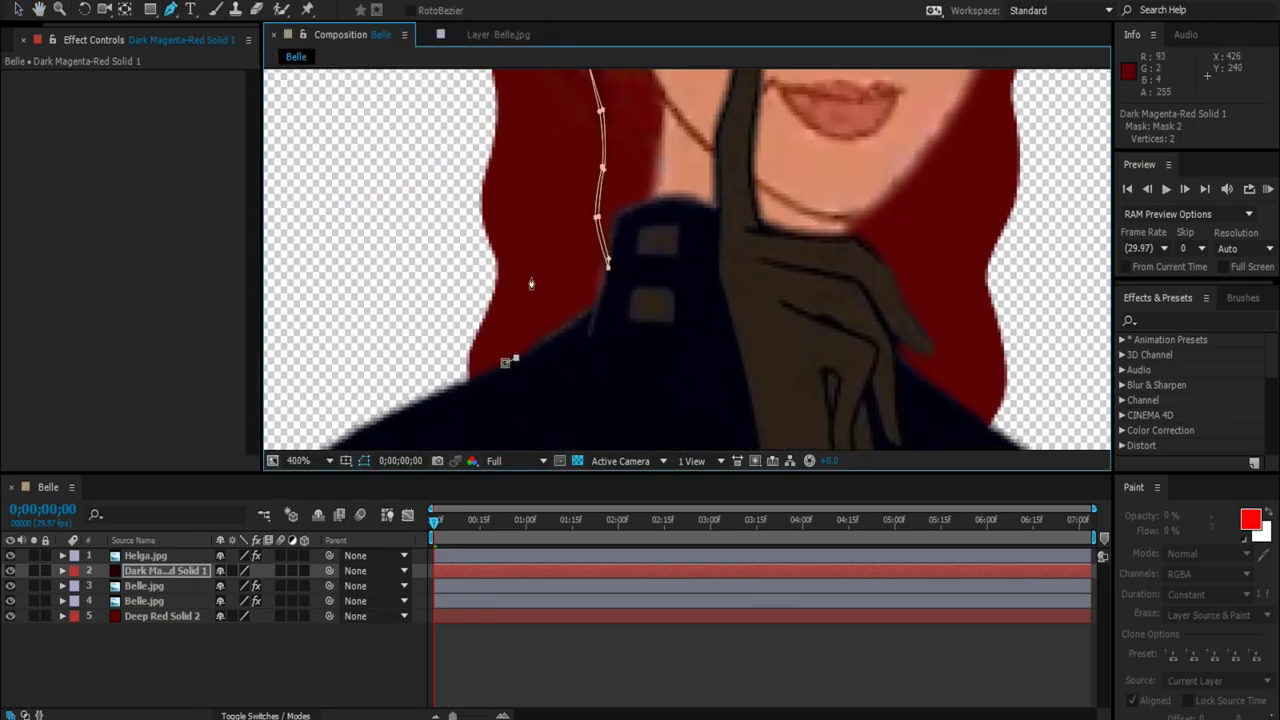
click(520, 195)
scroll(509, 291, up, 5)
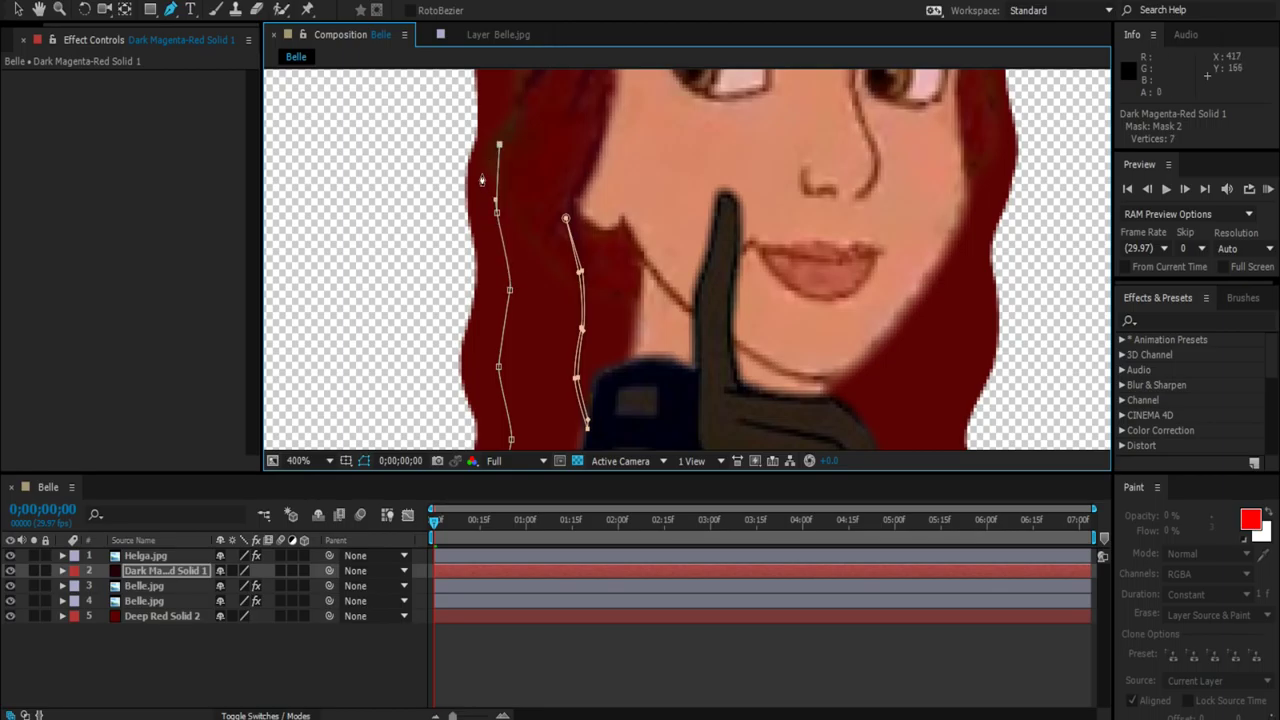
scroll(488, 375, down, 3)
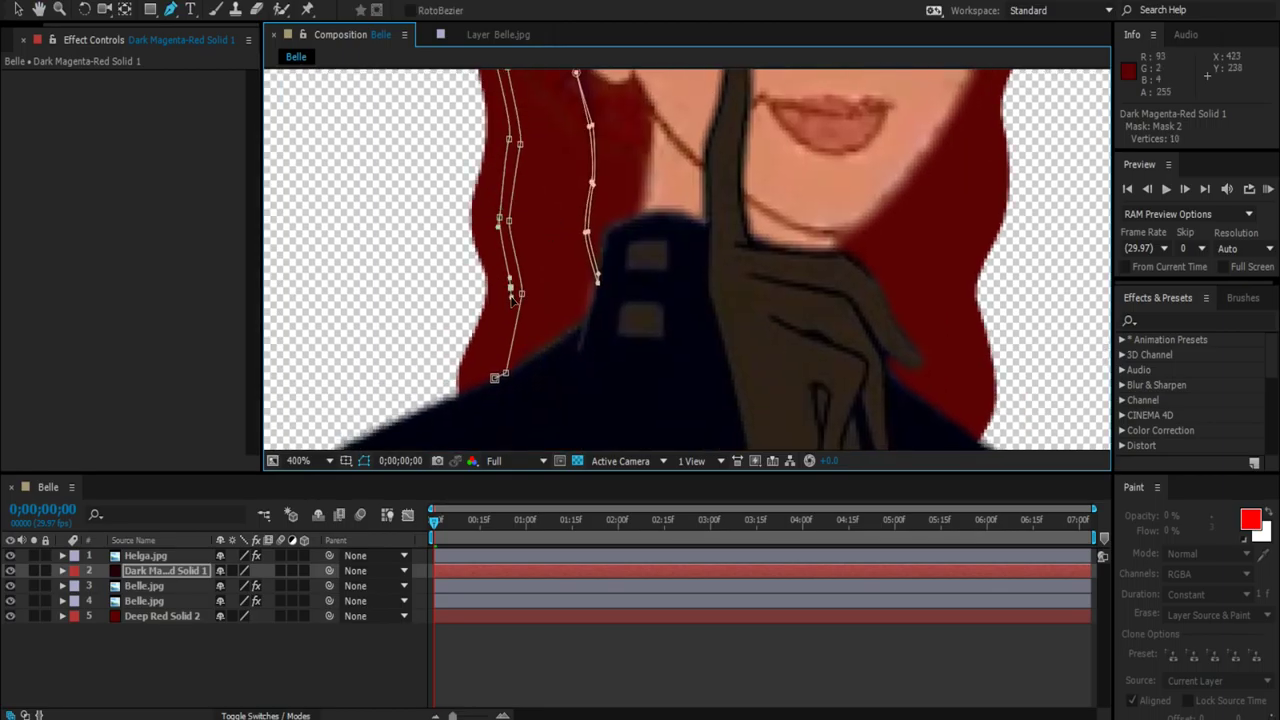
scroll(449, 251, down, 1)
scroll(566, 194, up, 1)
right_click(564, 194)
mouse_move(600, 35)
click(824, 80)
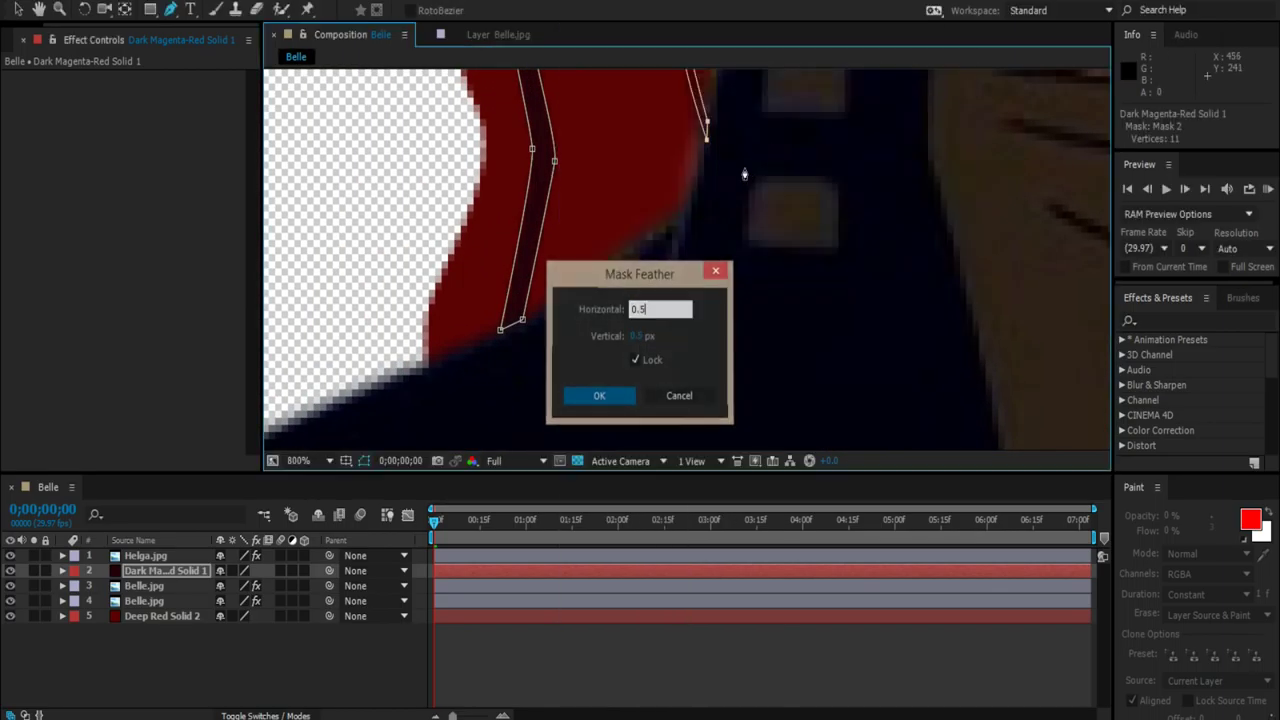
Step: Confirm the 0.5 px feather on the second mask and bring the right hair into view
key(Return)
scroll(515, 355, up, 2)
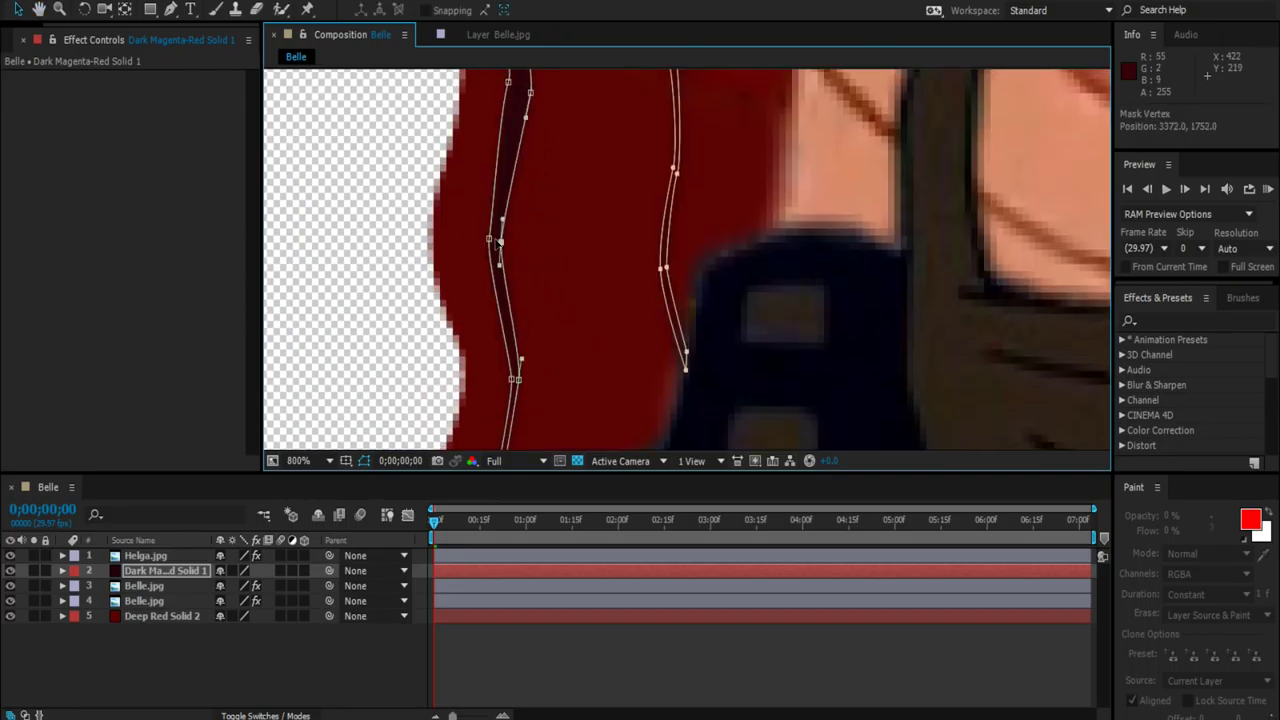
scroll(510, 320, up, 2)
scroll(508, 270, up, 2)
scroll(758, 306, down, 1)
scroll(700, 260, down, 1)
scroll(606, 226, up, 1)
drag(606, 226, 651, 311)
Step: Start Mask 3 with the Pen tool, tracing the right hair edge down to the shoulder
key(g)
click(621, 194)
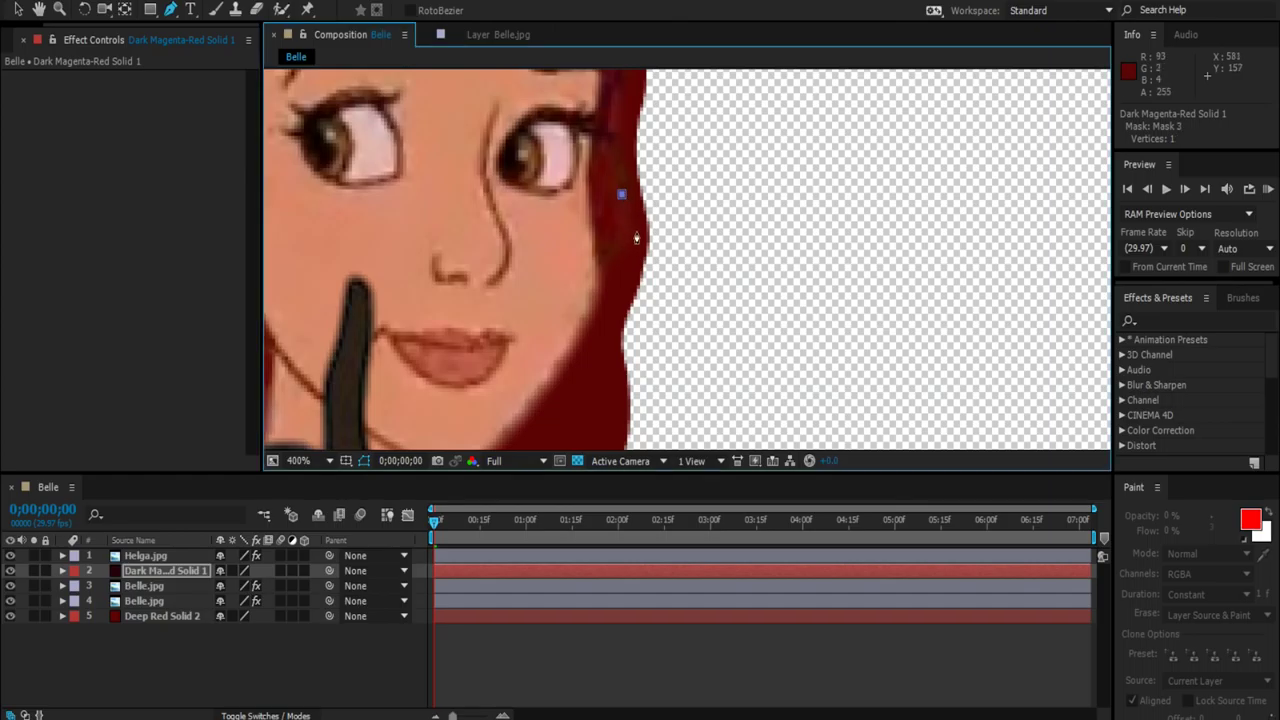
click(608, 345)
scroll(608, 345, down, 1)
scroll(615, 300, down, 1)
click(618, 262)
scroll(618, 262, down, 1)
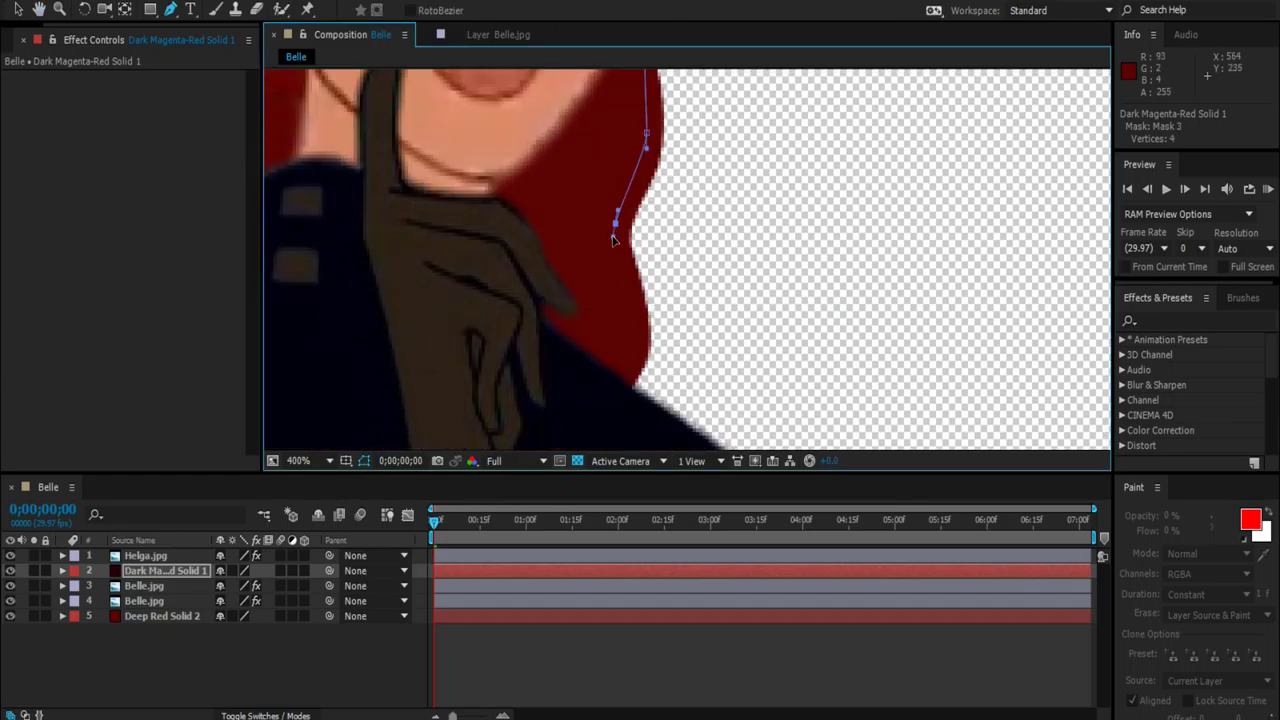
click(607, 376)
Step: Complete Mask 3 back up to eye level and apply a Mask Feather to it
scroll(607, 376, up, 1)
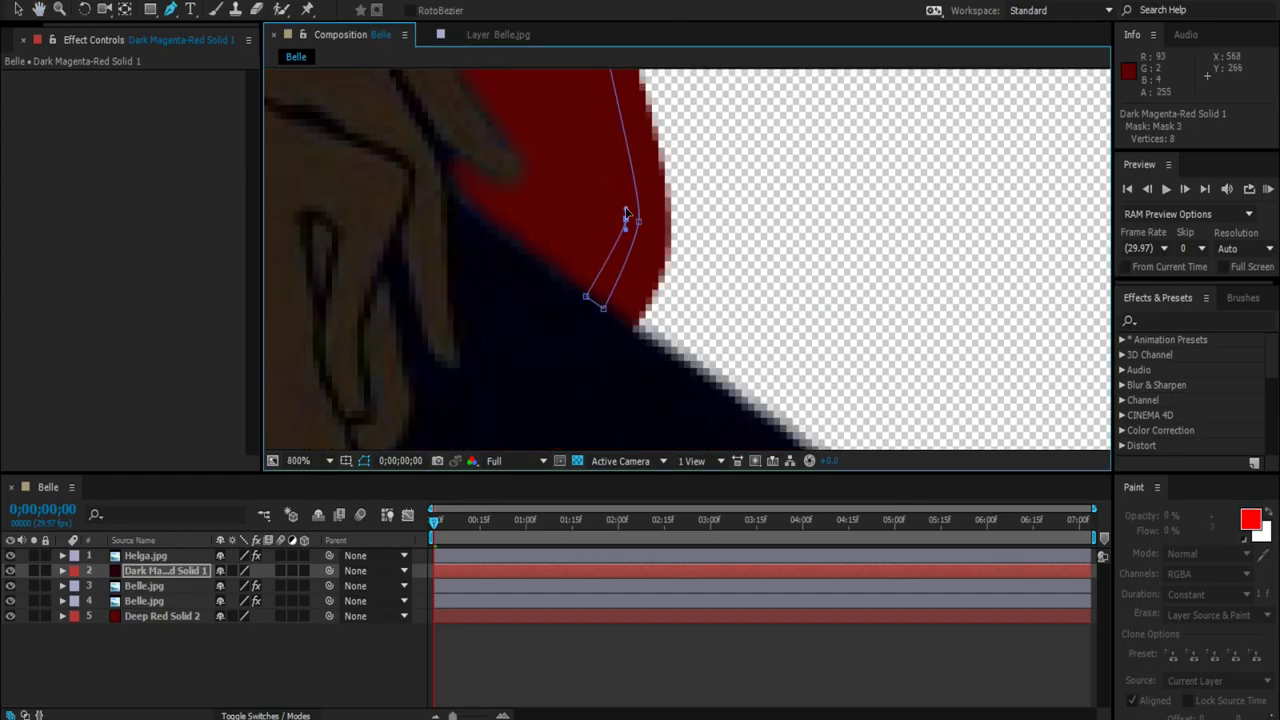
scroll(625, 213, down, 2)
scroll(560, 340, down, 1)
click(543, 346)
scroll(543, 346, down, 1)
click(596, 362)
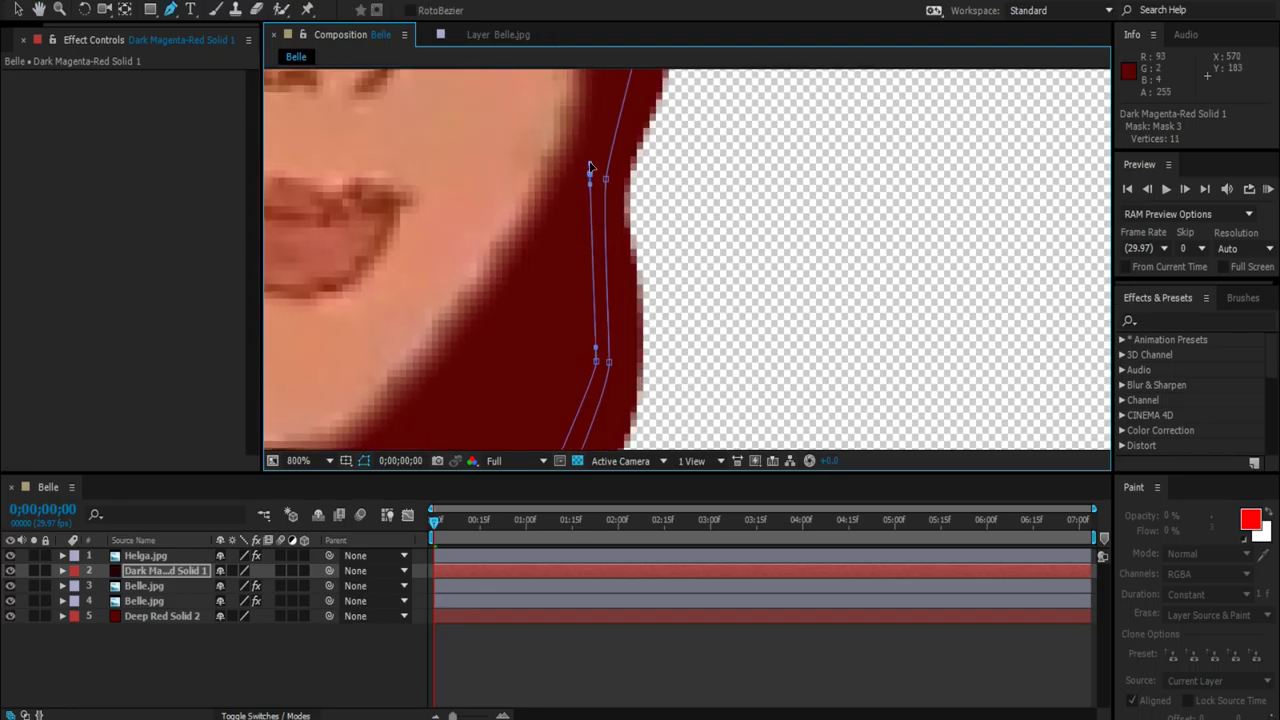
scroll(590, 167, up, 2)
click(610, 255)
click(598, 181)
right_click(552, 230)
click(800, 77)
key(Return)
Step: Zoom out and pan along Mask 3's edge from the shoulder up the hair
drag(618, 400, 608, 297)
key(comma)
key(comma)
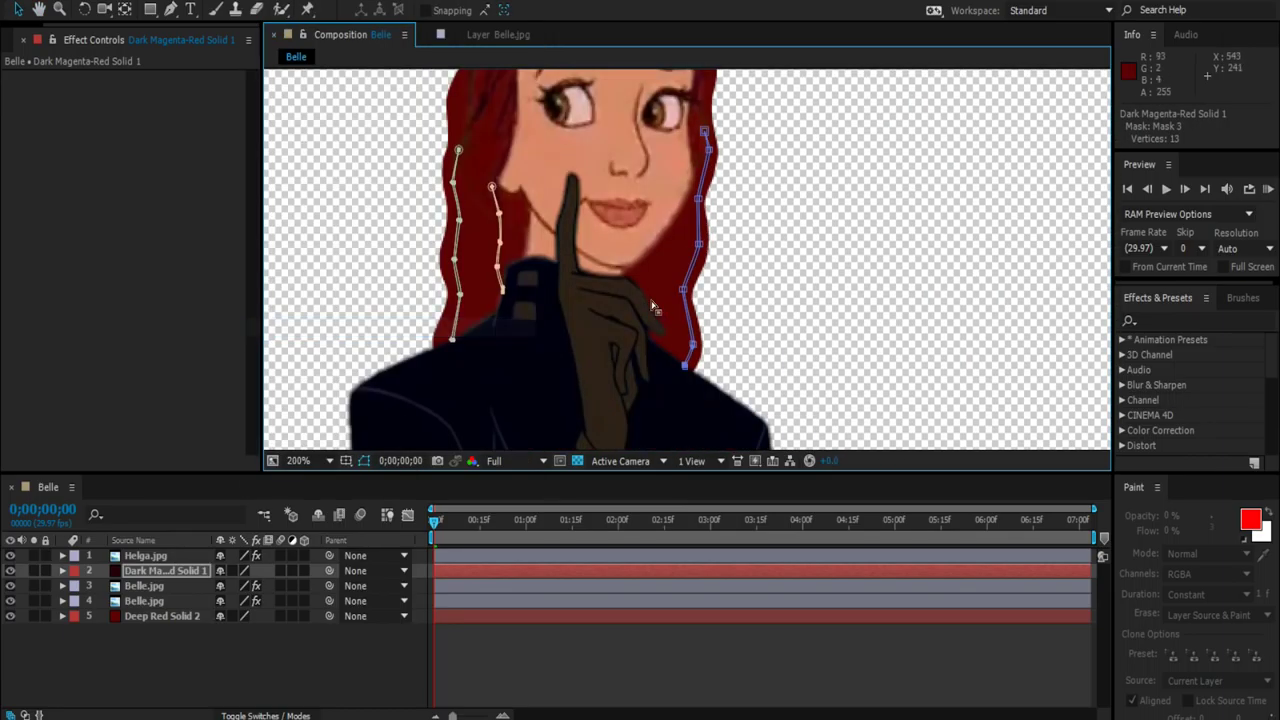
scroll(660, 275, up, 3)
drag(602, 352, 642, 302)
scroll(642, 302, up, 1)
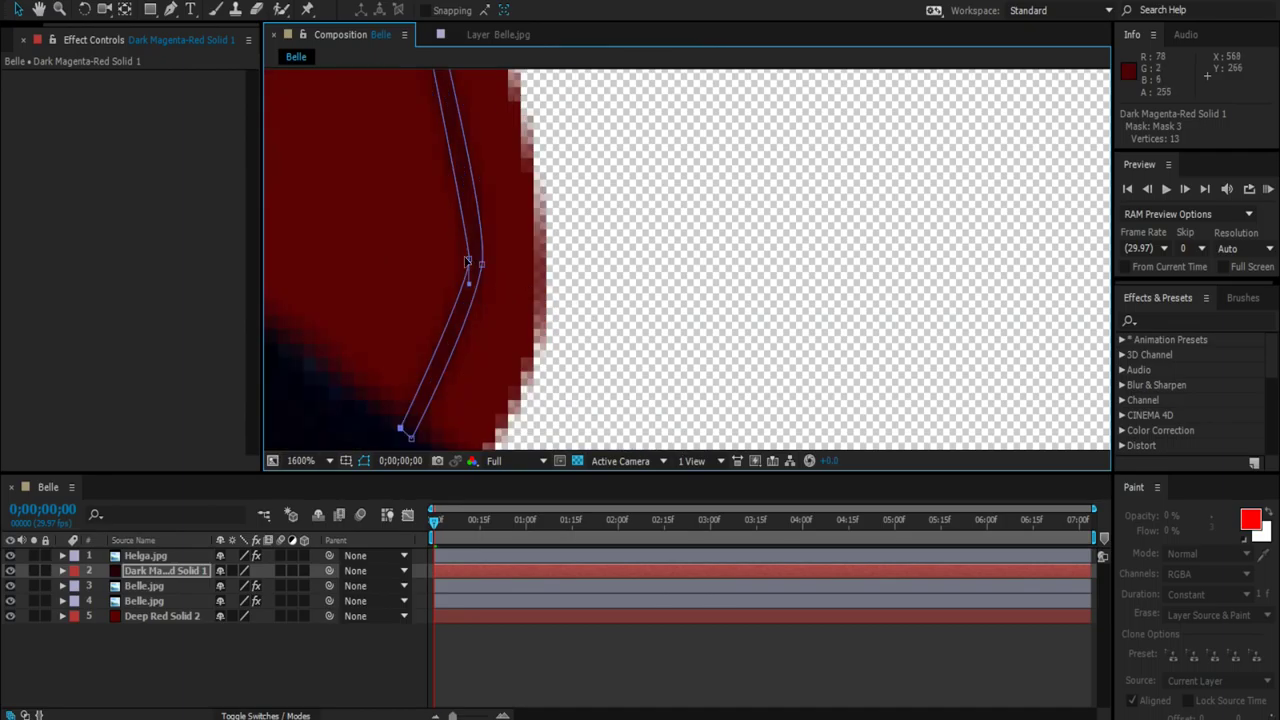
drag(503, 343, 640, 343)
scroll(640, 343, down, 1)
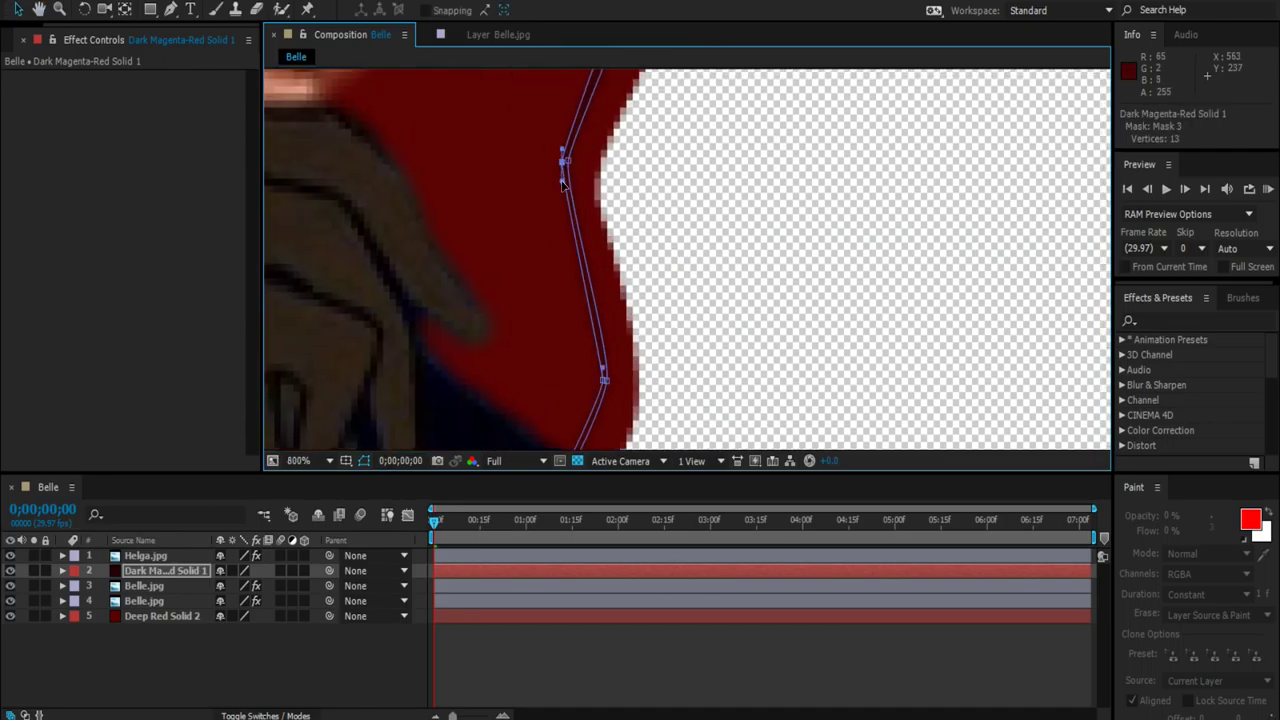
scroll(562, 143, up, 1)
scroll(645, 267, up, 1)
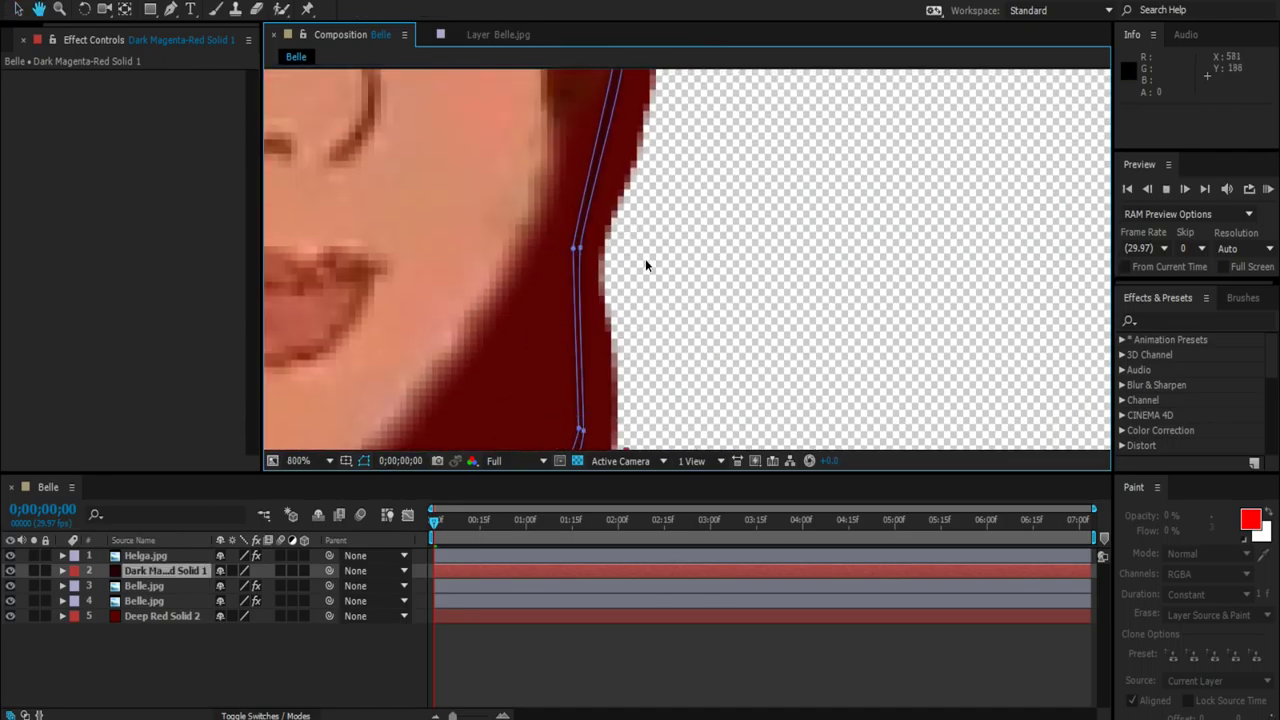
Step: Return to the first frame and hide the mask outlines to preview the hair
key(Page_Up)
key(Page_Up)
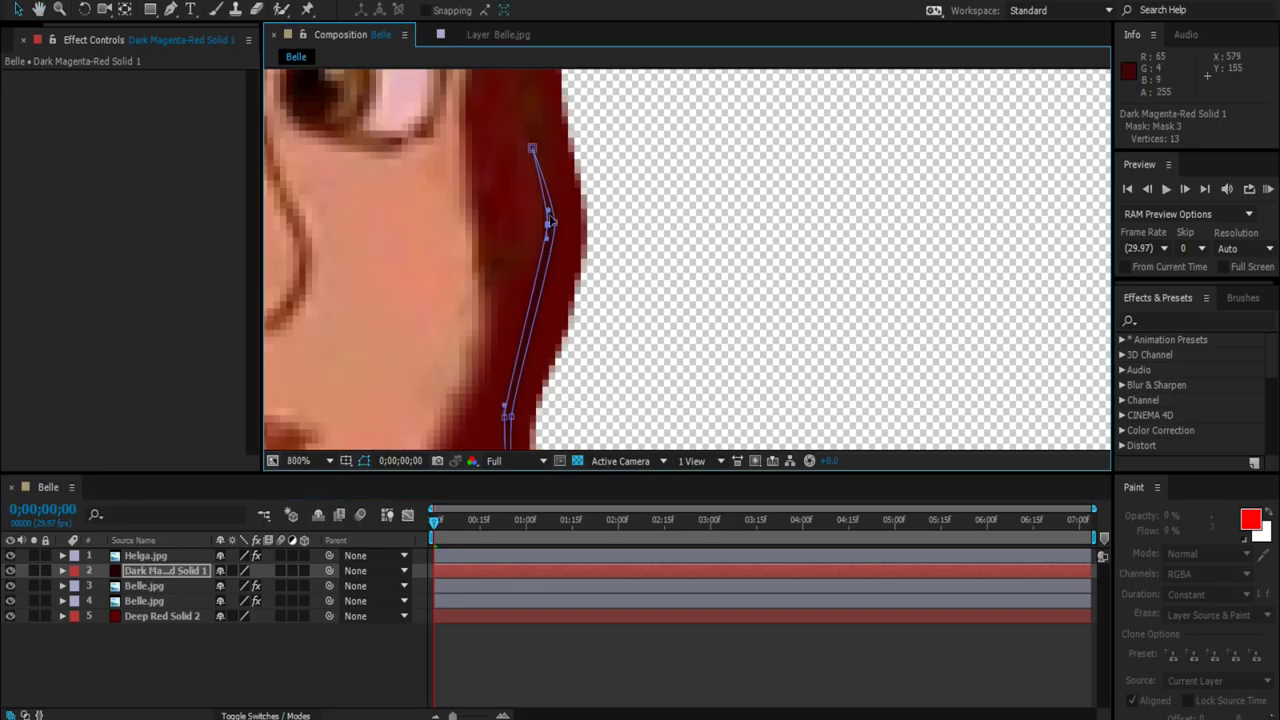
scroll(663, 380, down, 1)
scroll(663, 380, down, 1)
click(737, 473)
click(310, 329)
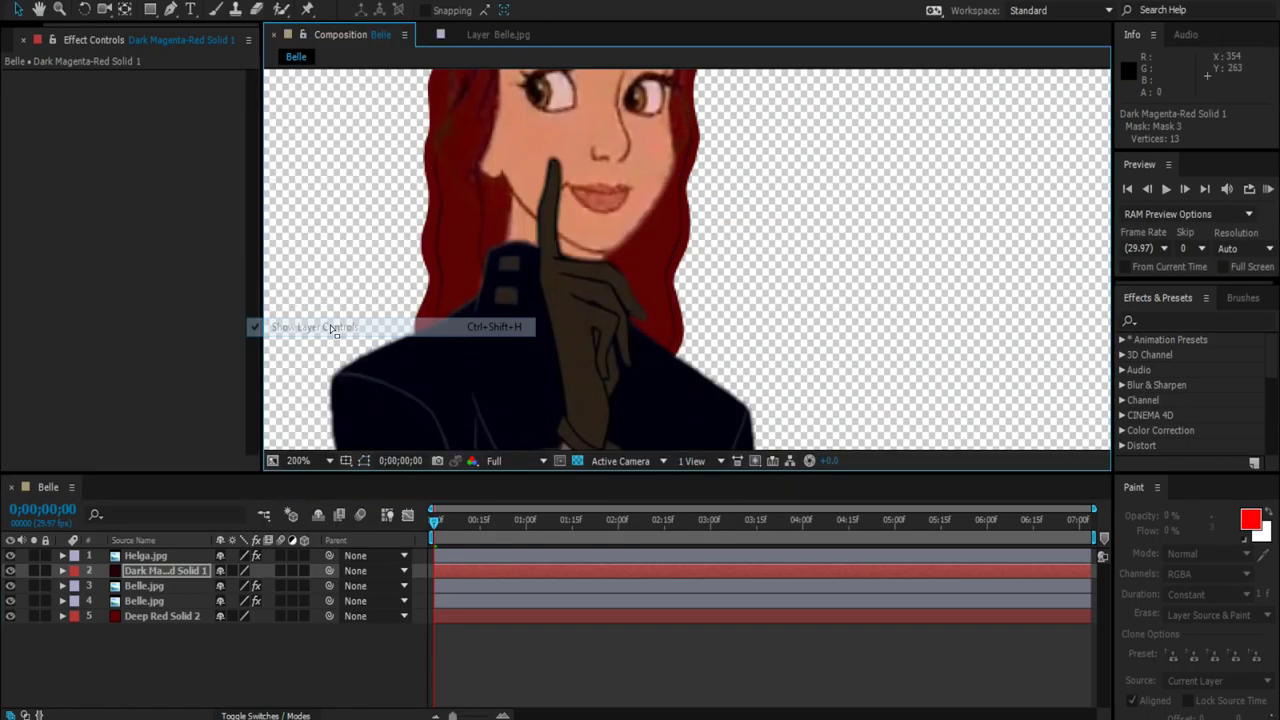
Step: Show the mask outlines and draw a fourth mask along the edge of Belle's left hair
click(240, 2)
click(351, 323)
scroll(706, 240, up, 1)
key(g)
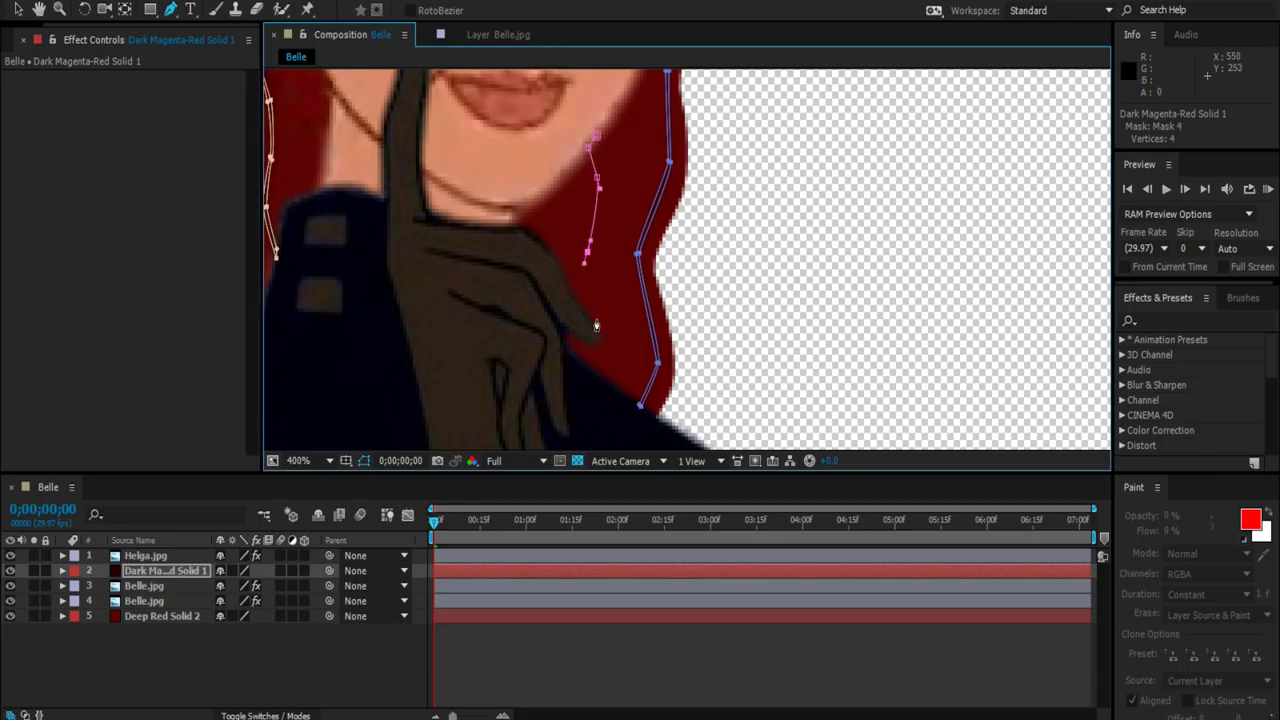
click(587, 370)
scroll(587, 370, up, 1)
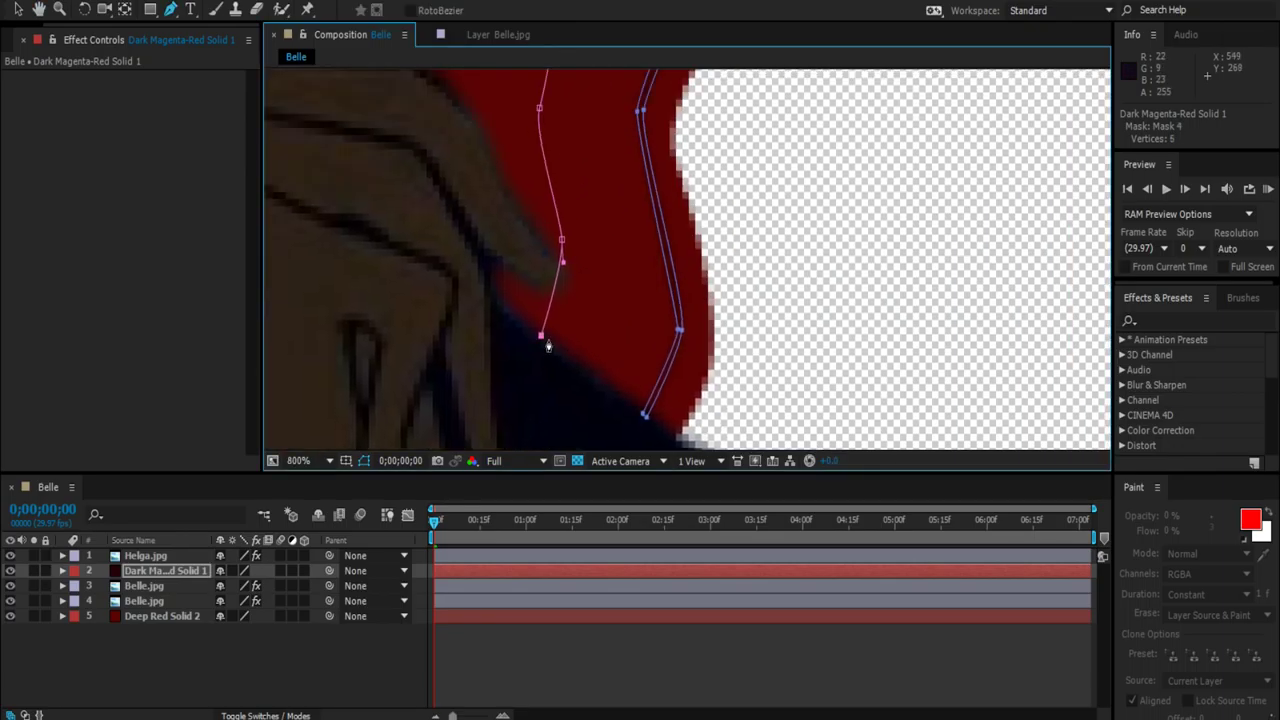
scroll(551, 345, up, 1)
click(547, 388)
click(605, 290)
scroll(608, 266, down, 2)
click(531, 286)
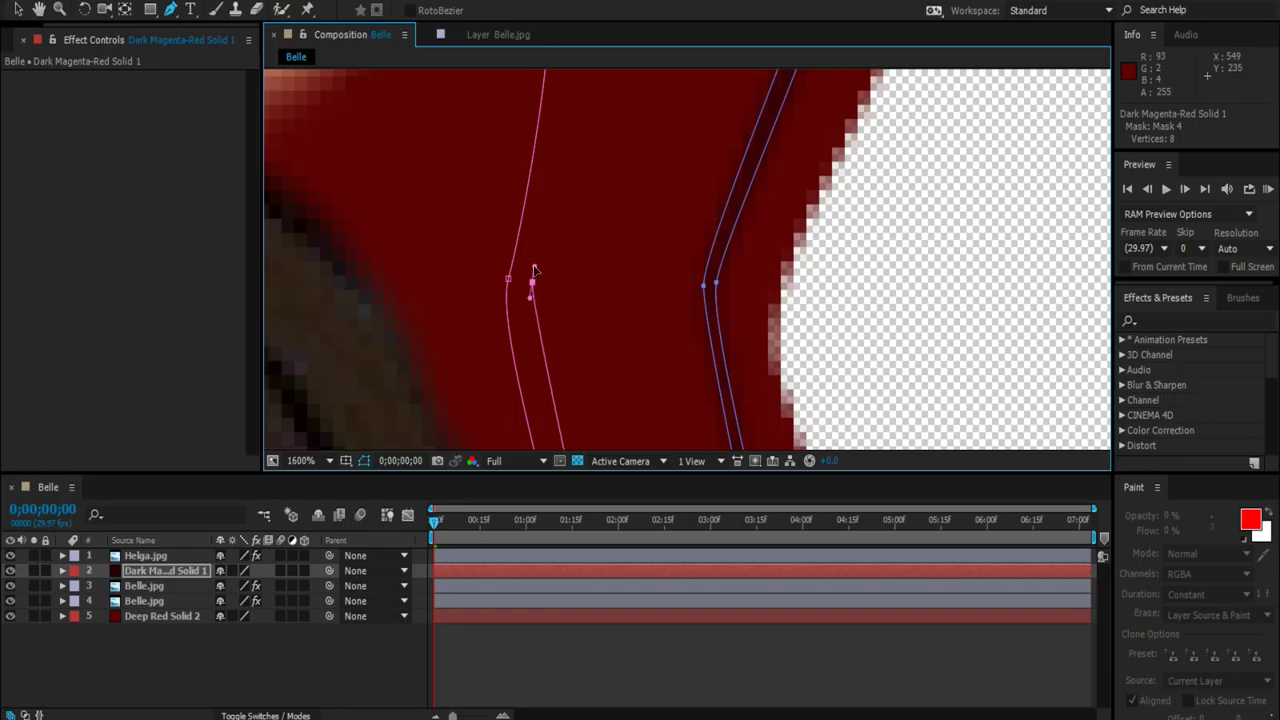
scroll(551, 277, down, 2)
click(523, 116)
scroll(576, 175, down, 1)
key(v)
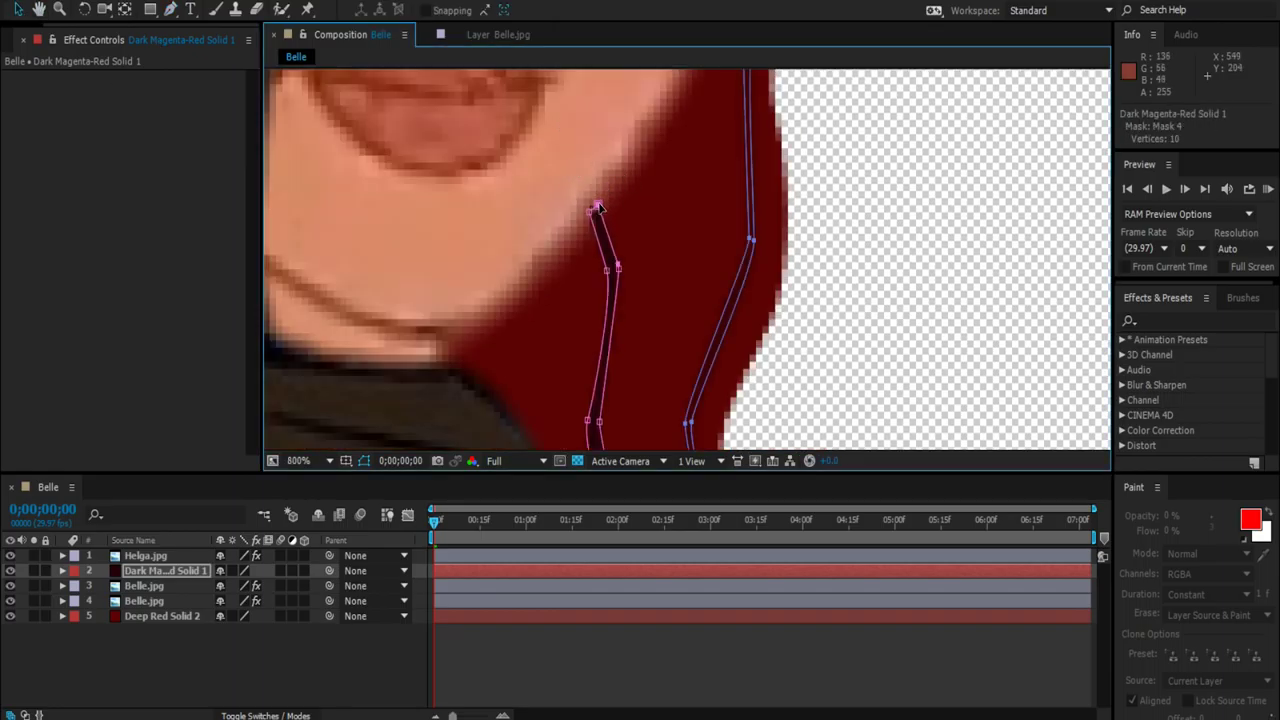
Step: Set and confirm the feather amount for the fourth mask
scroll(600, 300, down, 1)
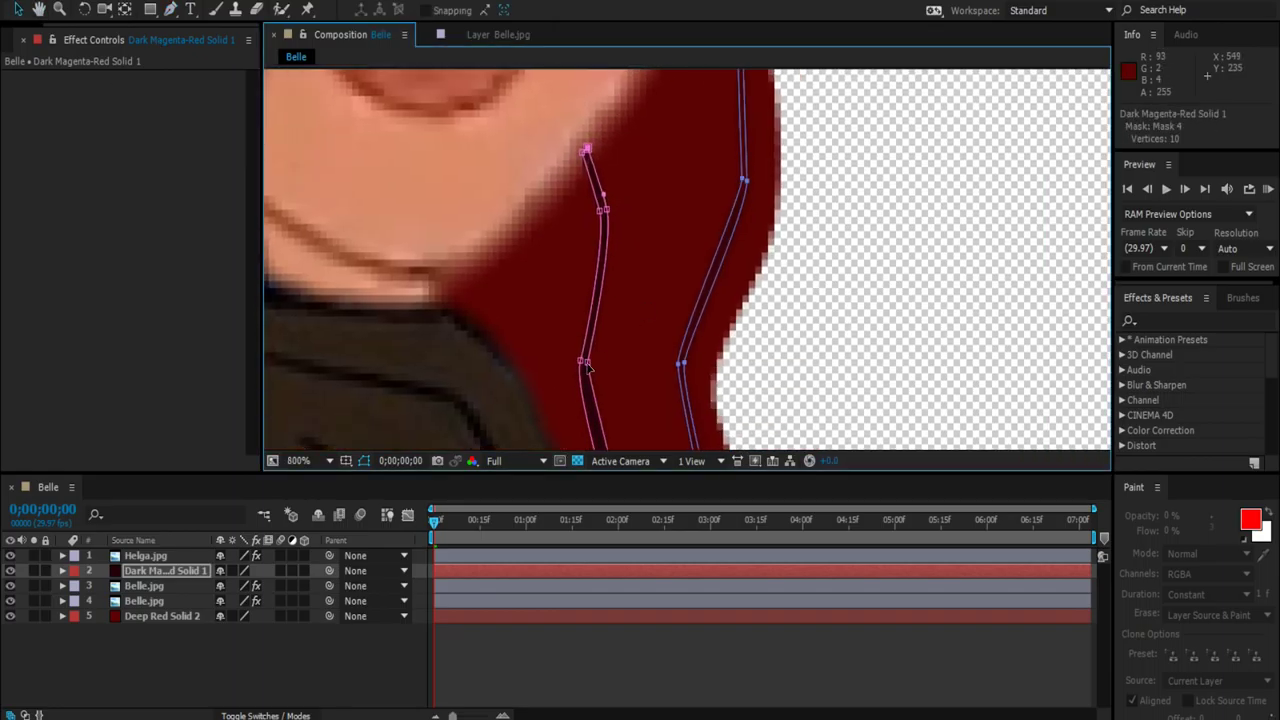
scroll(580, 370, down, 1)
right_click(570, 405)
click(840, 100)
key(Escape)
key(ctrl+shift+f)
key(Return)
scroll(686, 260, down, 2)
scroll(686, 260, down, 2)
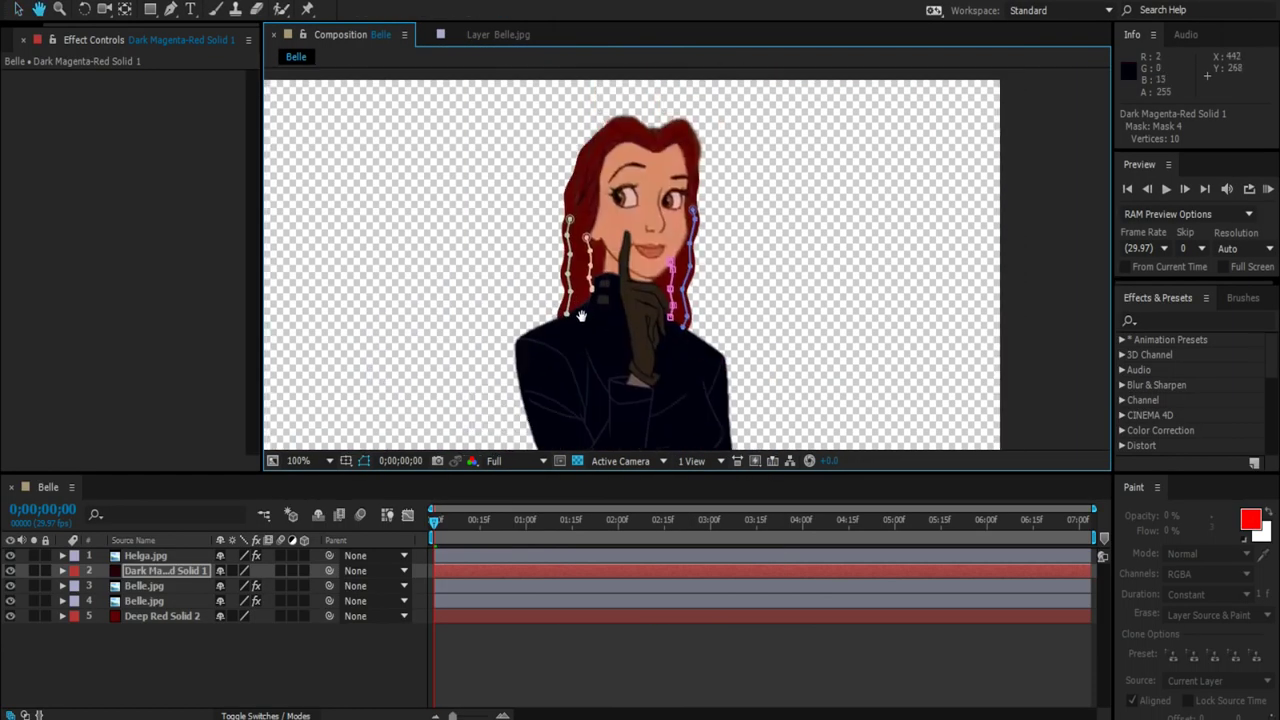
scroll(686, 260, up, 2)
Step: Hide the mask outlines, select the hair mask, and set its Mask Opacity to 75
click(386, 368)
scroll(745, 210, up, 4)
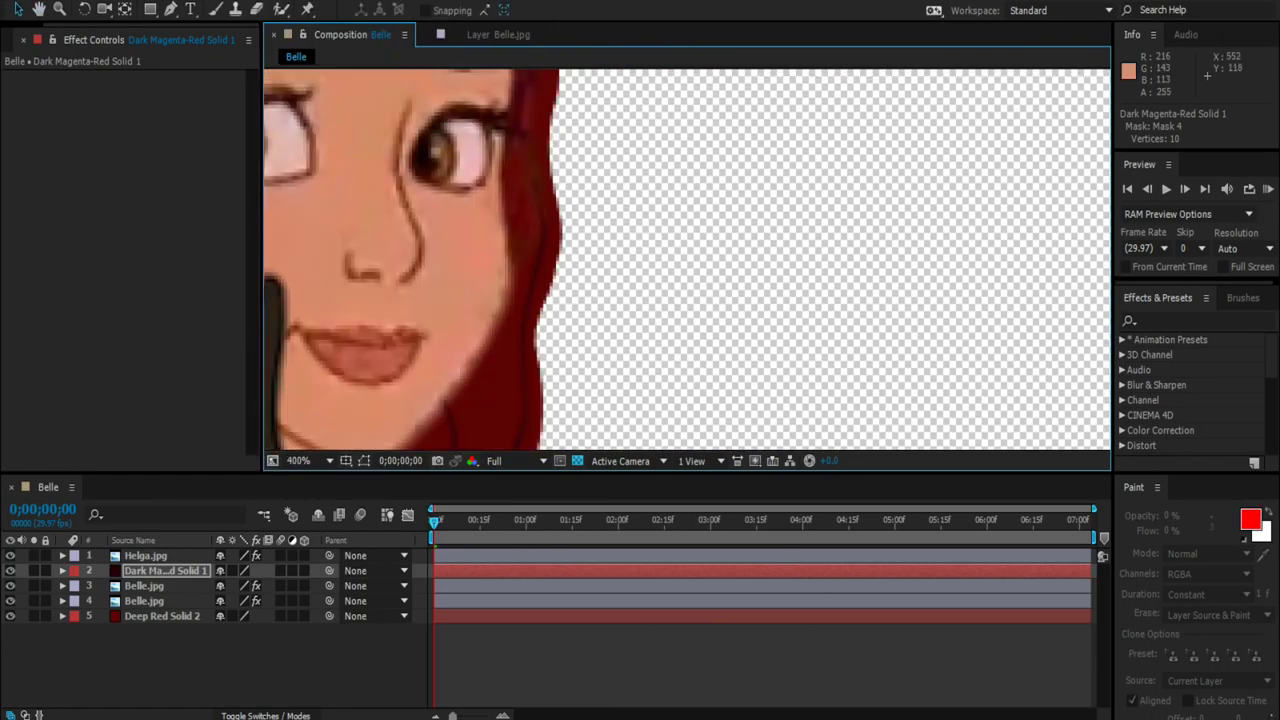
click(528, 160)
scroll(528, 160, down, 4)
scroll(534, 285, down, 2)
right_click(706, 280)
click(940, 97)
text(75)
key(Return)
Step: Reapply and confirm the Mask Opacity settings on Dark Magenta-Red Solid 1's masks
right_click(632, 250)
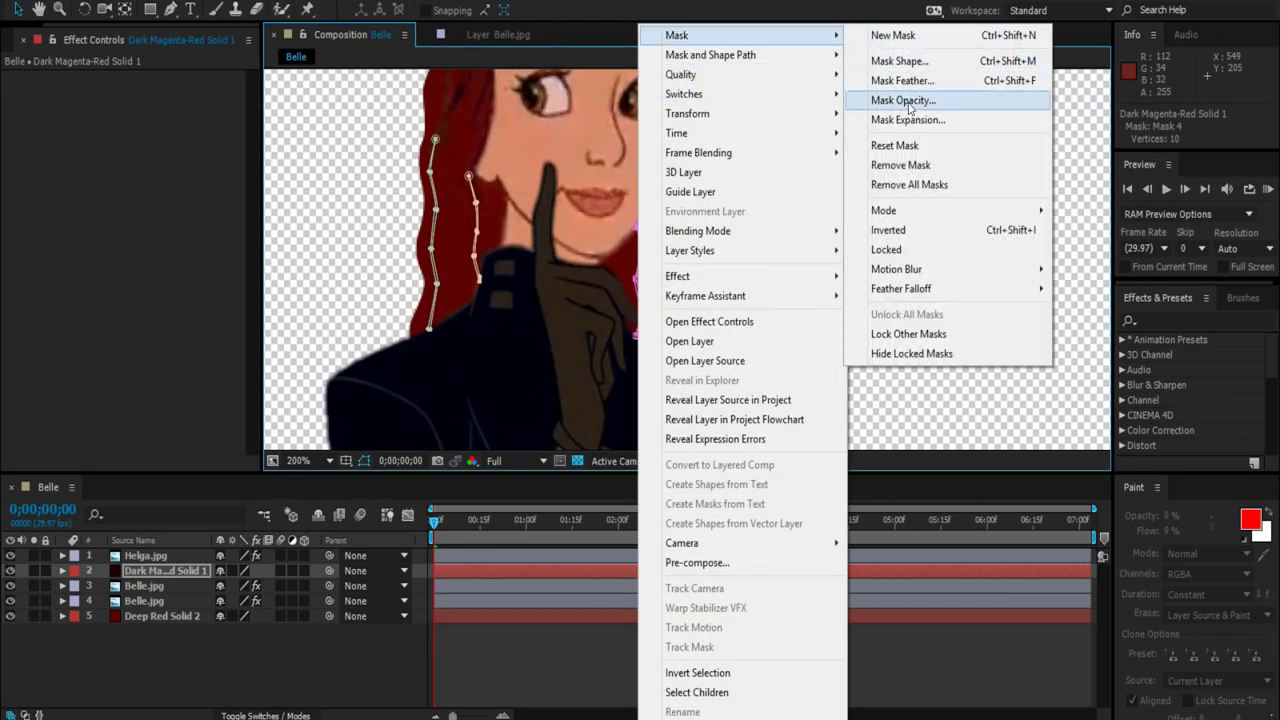
click(908, 100)
key(Return)
right_click(470, 200)
click(730, 100)
key(Return)
right_click(470, 200)
click(730, 100)
key(Return)
Step: Move Dark Magenta-Red Solid 1 down to layer 4, below both Belle layers
right_click(246, 352)
key(Escape)
click(457, 566)
key(ctrl+bracketleft)
key(ctrl+bracketleft)
scroll(575, 250, up, 2)
right_click(246, 352)
click(330, 331)
click(575, 197)
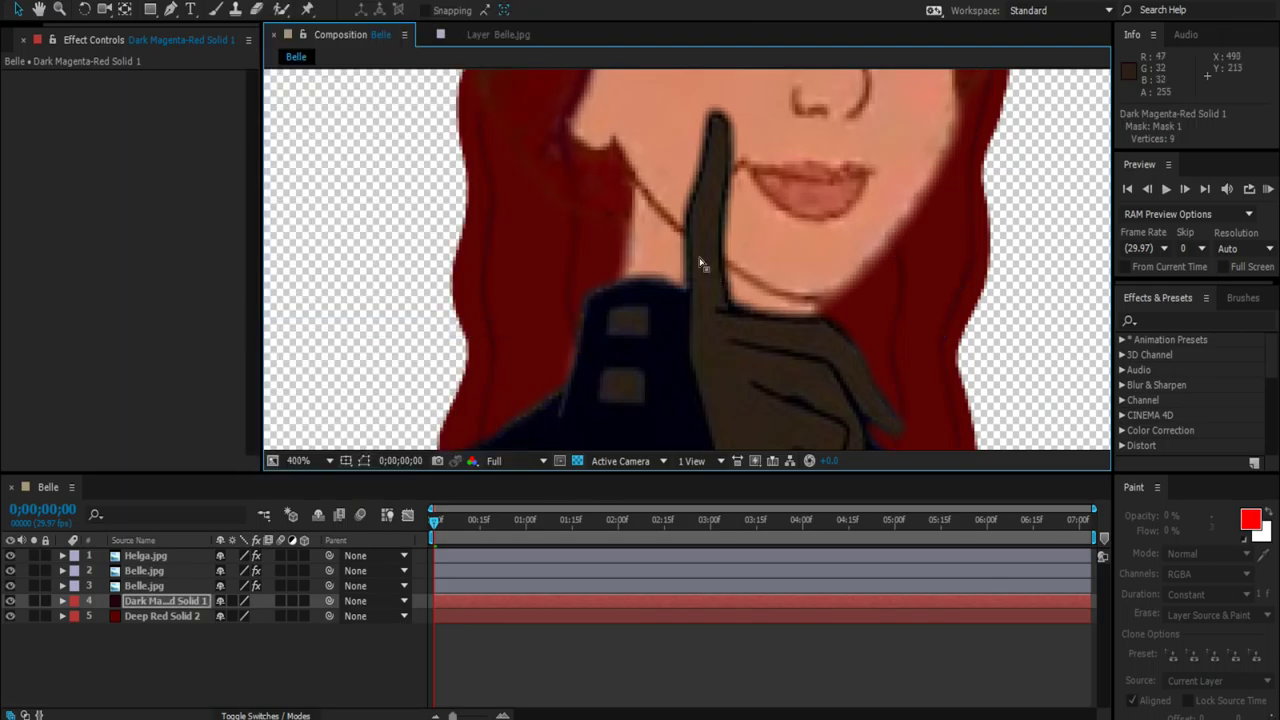
Step: Rename the two Belle.jpg layers to Belle's hair and Belle's head
scroll(714, 273, down, 2)
scroll(770, 354, down, 2)
click(146, 570)
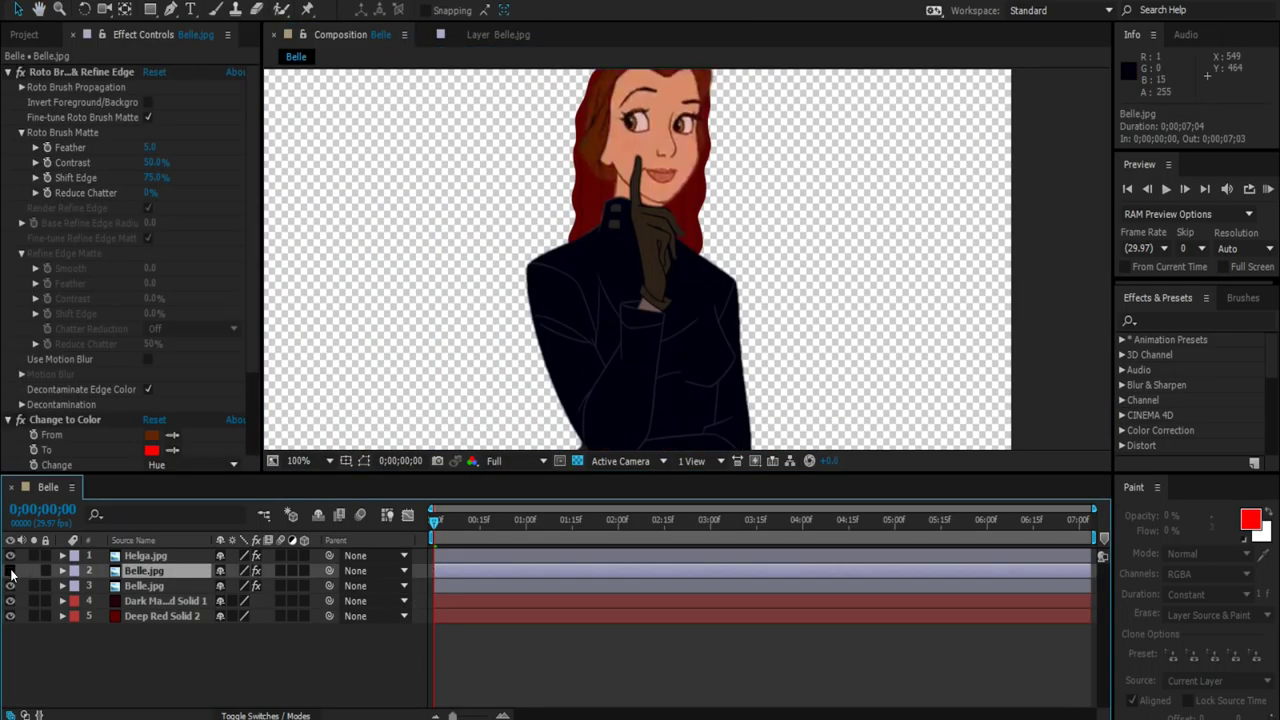
key(Return)
text(Belle's hair)
key(Return)
click(146, 585)
key(Return)
text(d)
key(Return)
Step: Rename Helga.jpg to Helga's body, the deep red solid to Red hair, the magenta solid to Dark lines
click(146, 555)
key(Return)
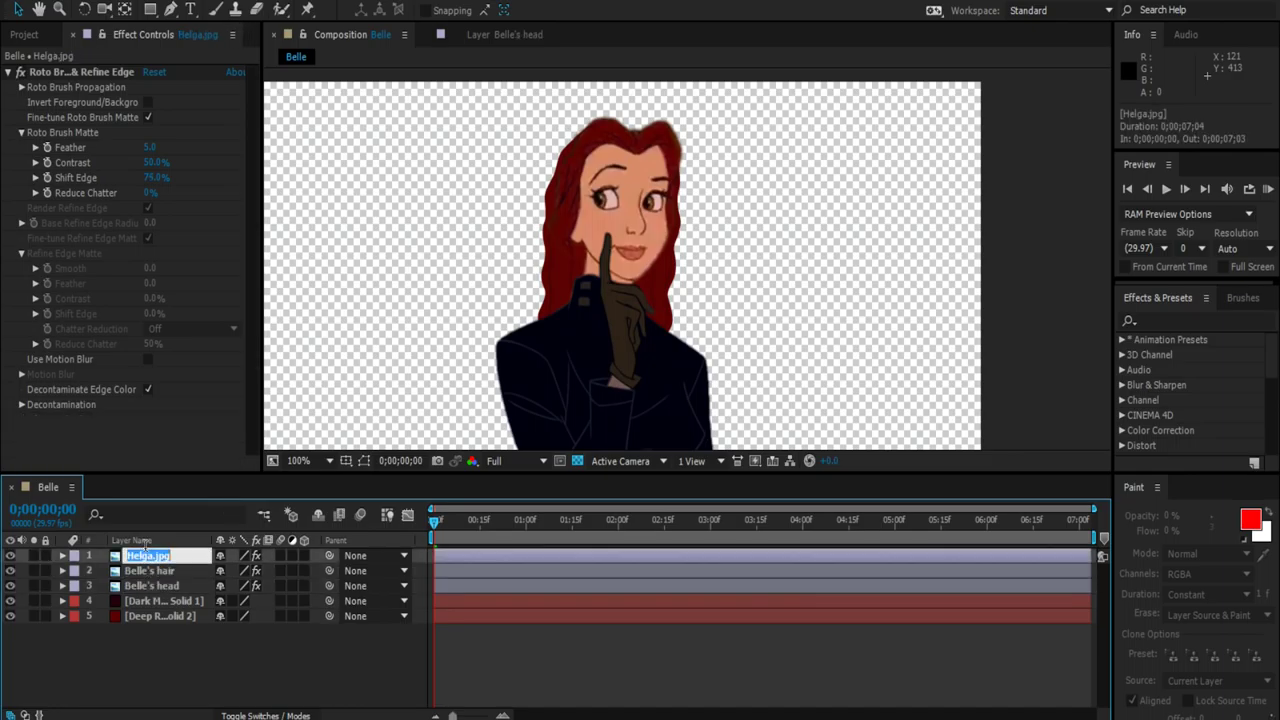
text(body)
click(146, 615)
text(Red hair)
click(155, 601)
text(Dark lines)
key(Return)
Step: Duplicate Belle's head, move the copy to the top, and name it Blue eyes
click(430, 566)
click(432, 584)
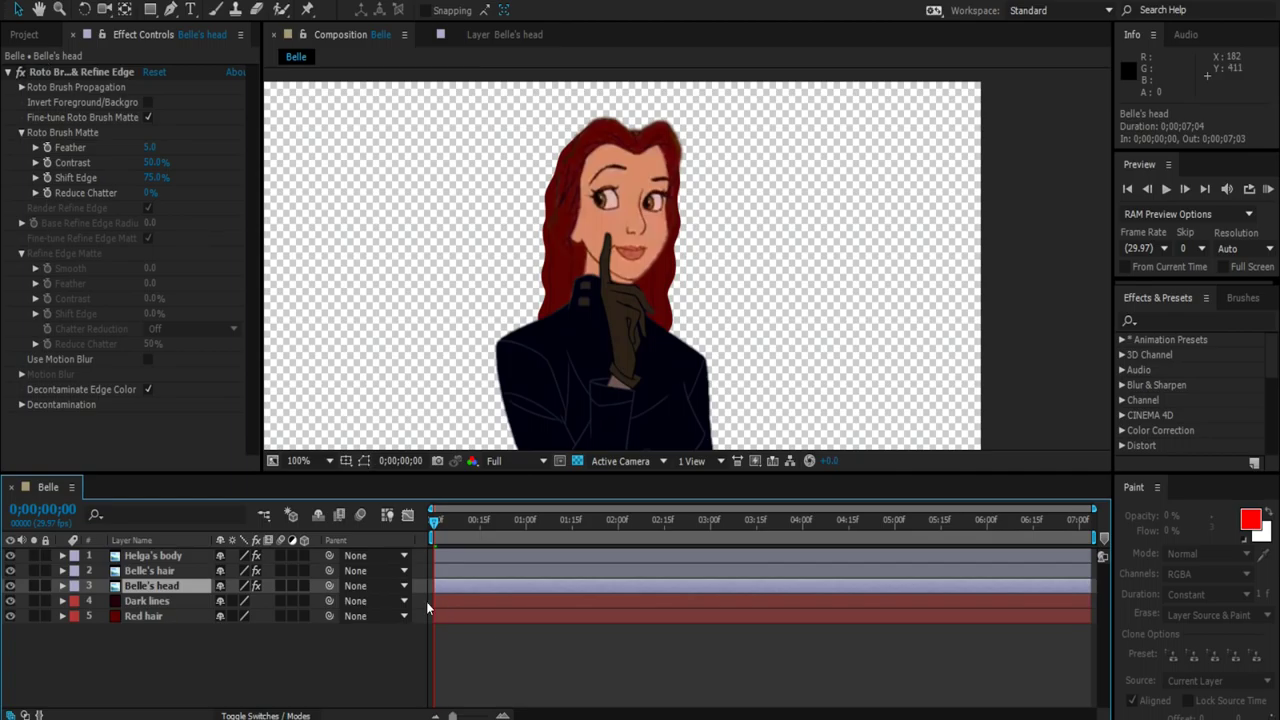
key(ctrl+d)
key(ctrl+shift+bracketright)
text(Blue eyes)
key(Return)
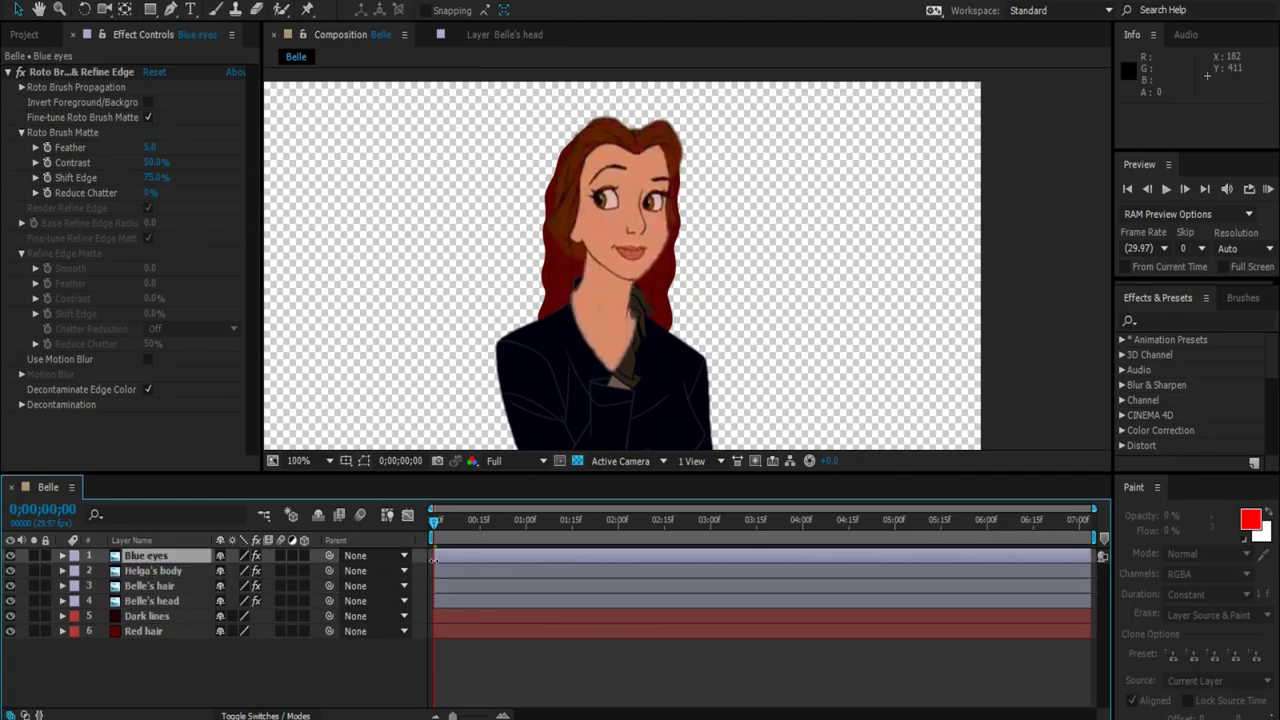
Step: Roto Brush a selection over both of Belle's eyes on the Blue eyes layer
double_click(145, 555)
click(432, 440)
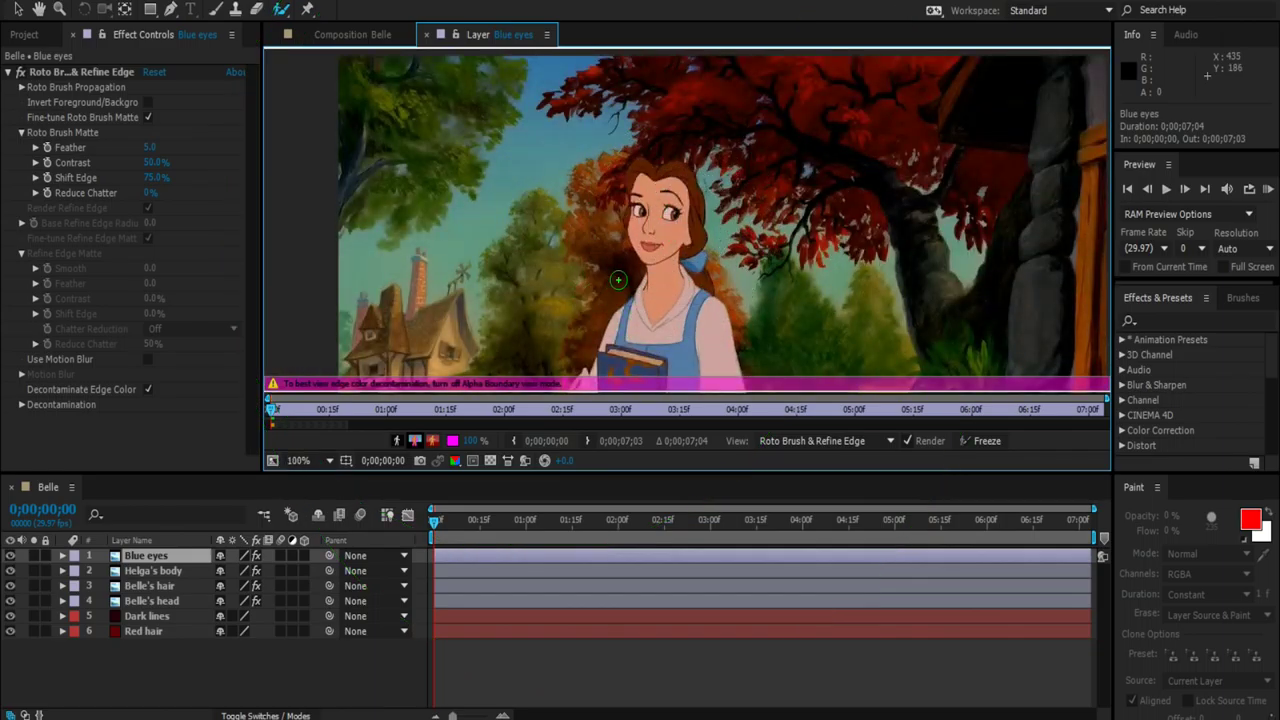
scroll(638, 172, up, 5)
drag(717, 185, 728, 200)
drag(458, 172, 468, 186)
Step: Apply Change to Color to the Blue eyes layer with a blue target colour (4C71C7)
click(340, 34)
click(174, 6)
mouse_move(229, 171)
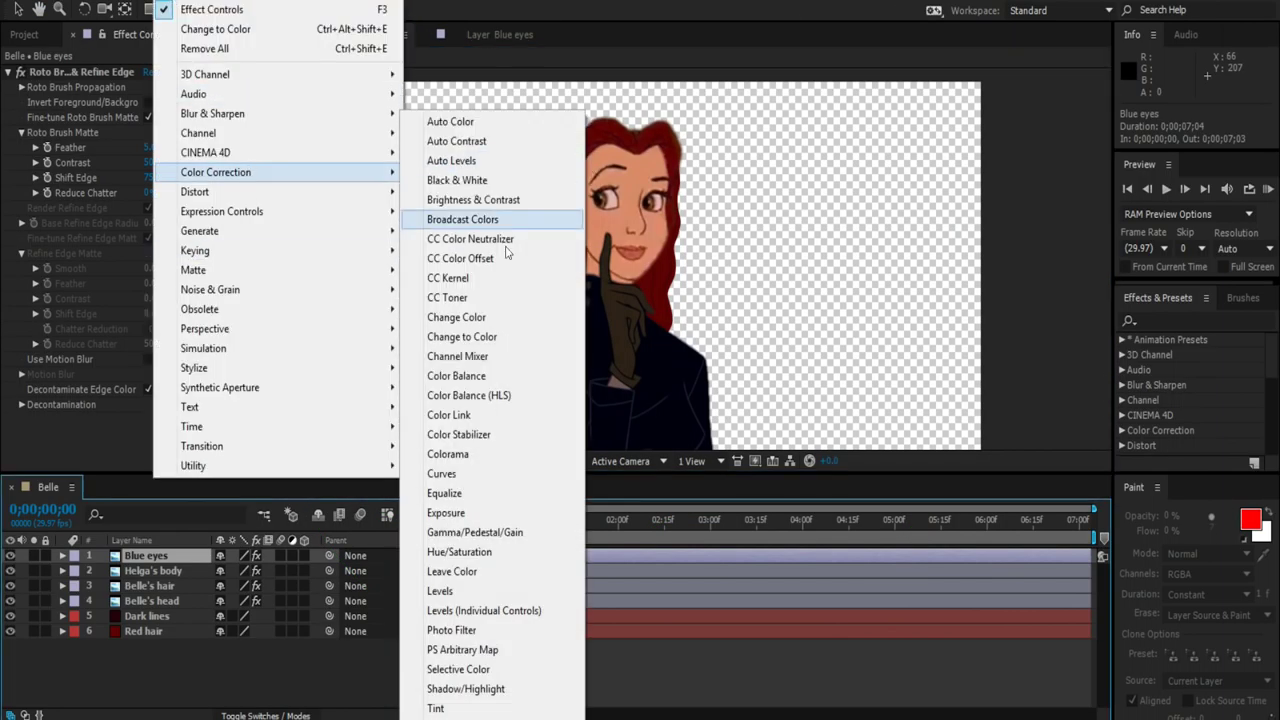
click(460, 317)
scroll(598, 198, up, 3)
key(ctrl+z)
click(174, 6)
click(457, 334)
click(155, 342)
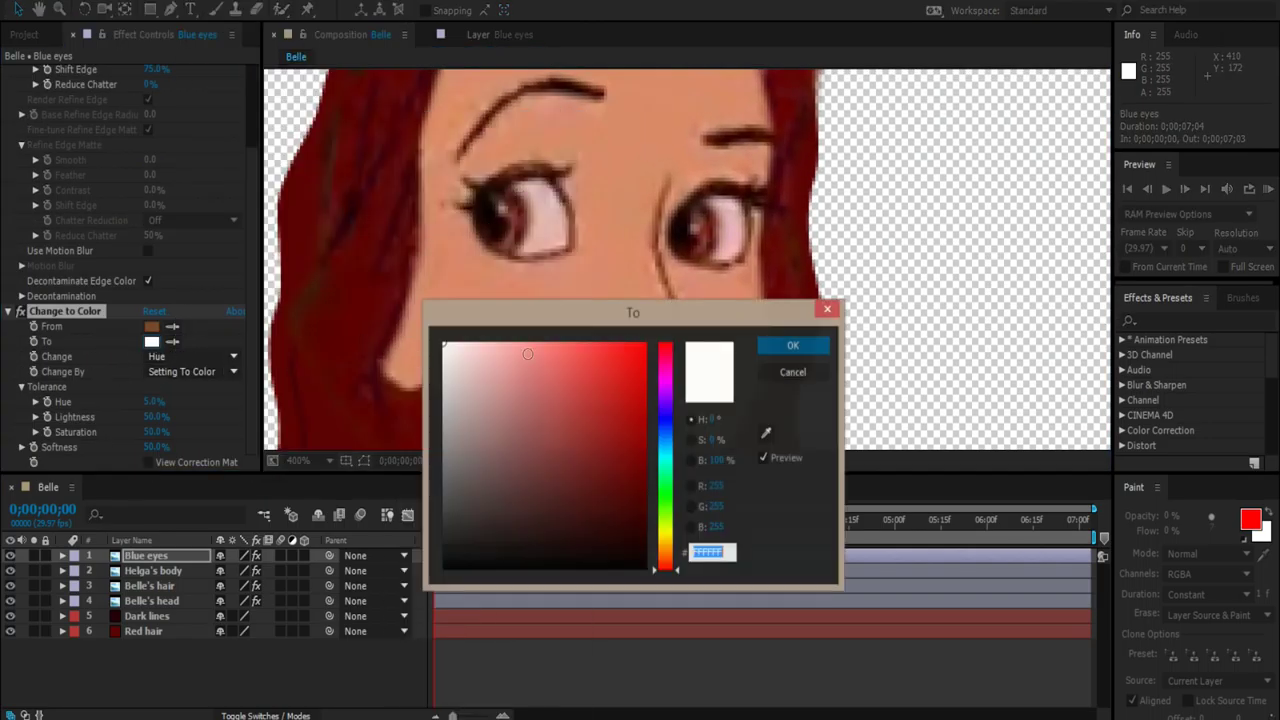
click(662, 431)
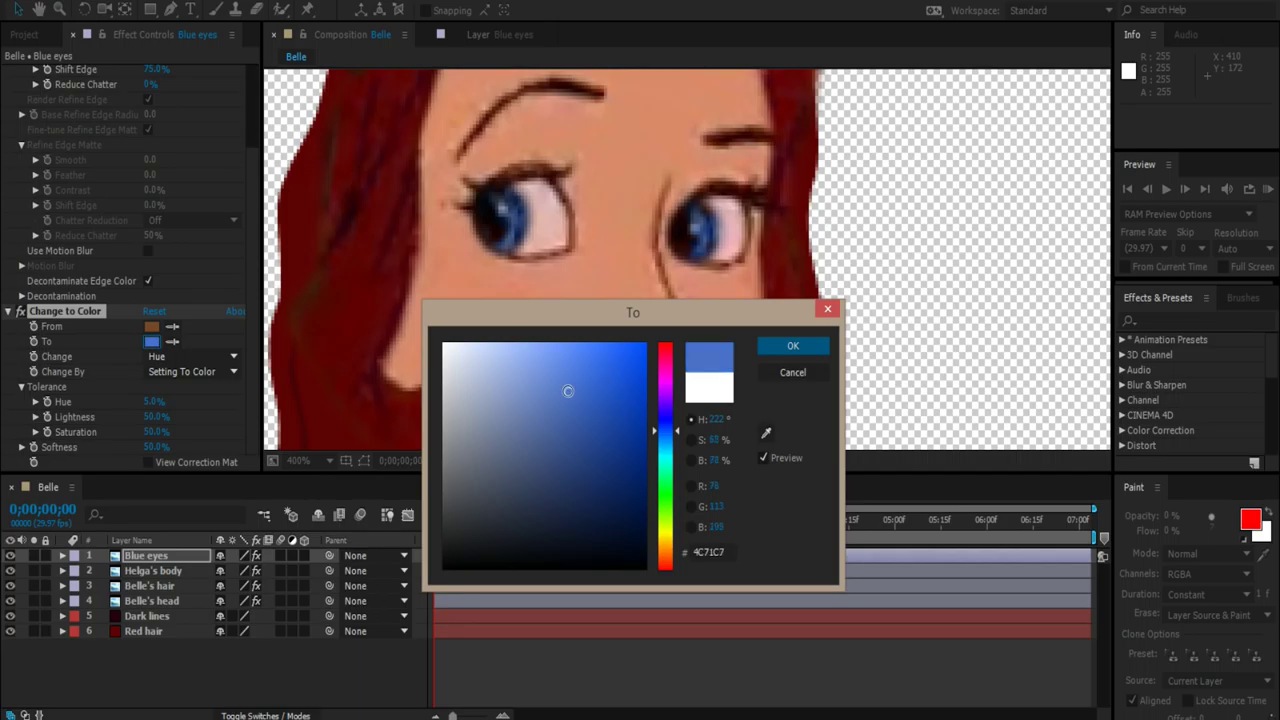
click(794, 347)
Step: Fit the character in view and duplicate the Blue eyes layer
scroll(624, 300, down, 2)
key(/)
key(ctrl+d)
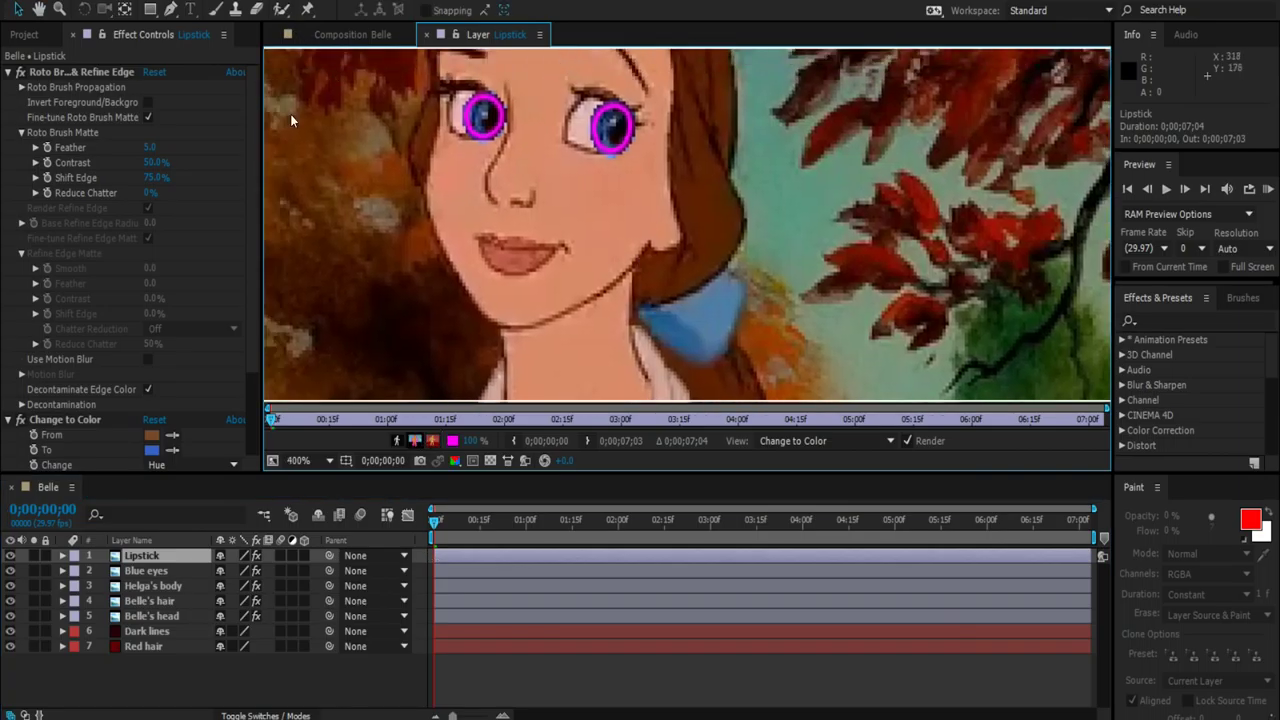
Step: Remove the copied colour effect and Roto Brush the lips instead of the eyes
key(Delete)
key(alt+w)
drag(480, 115, 610, 120)
scroll(704, 190, up, 2)
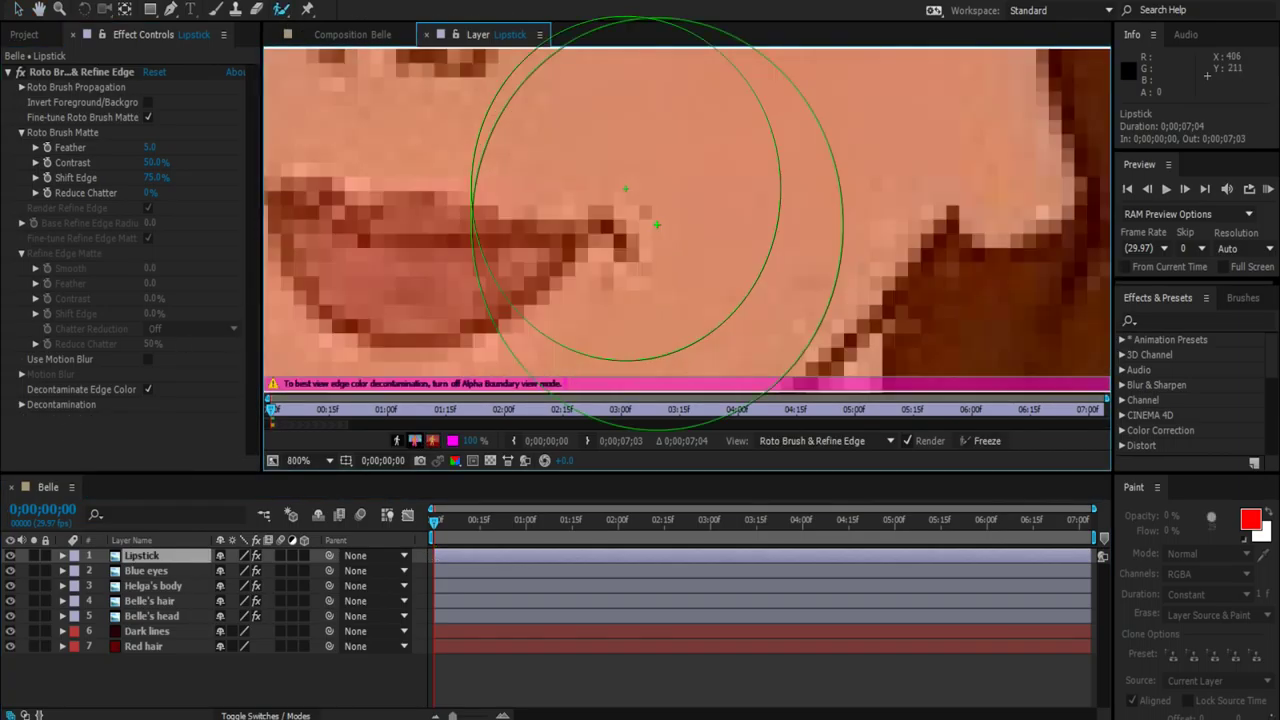
drag(637, 218, 430, 185)
drag(372, 243, 575, 286)
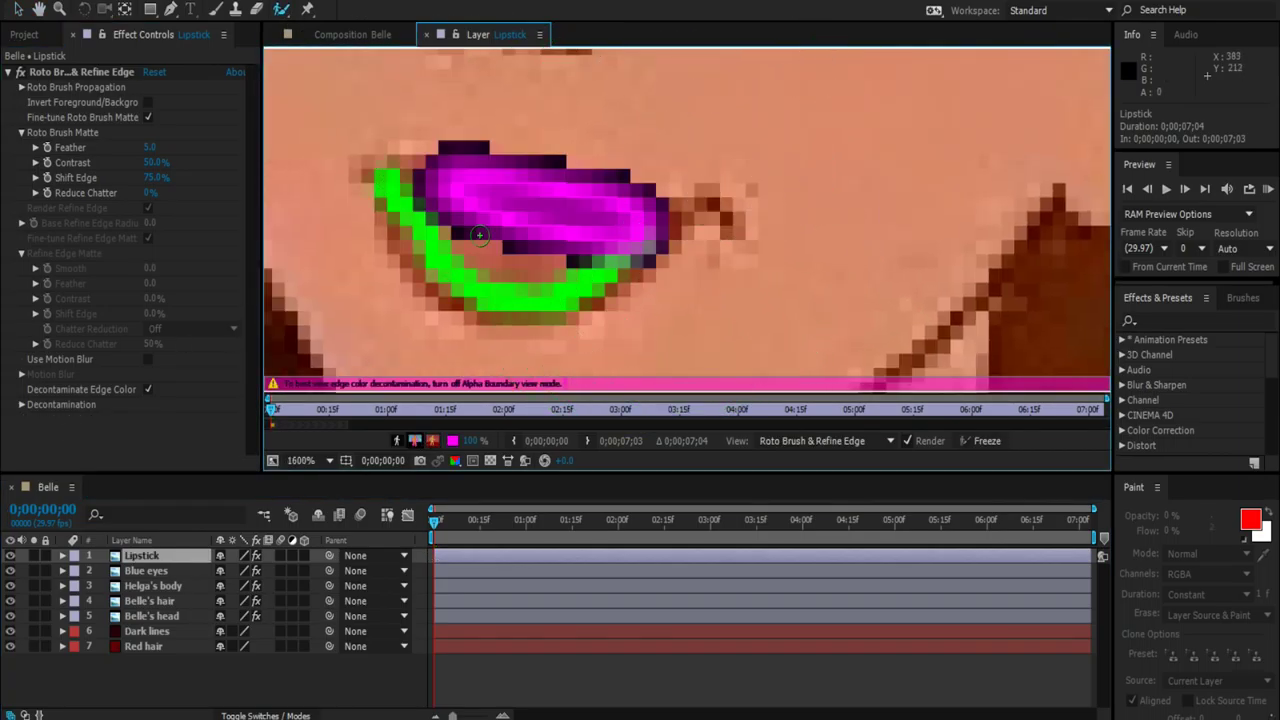
scroll(592, 231, down, 3)
key(ctrl+z)
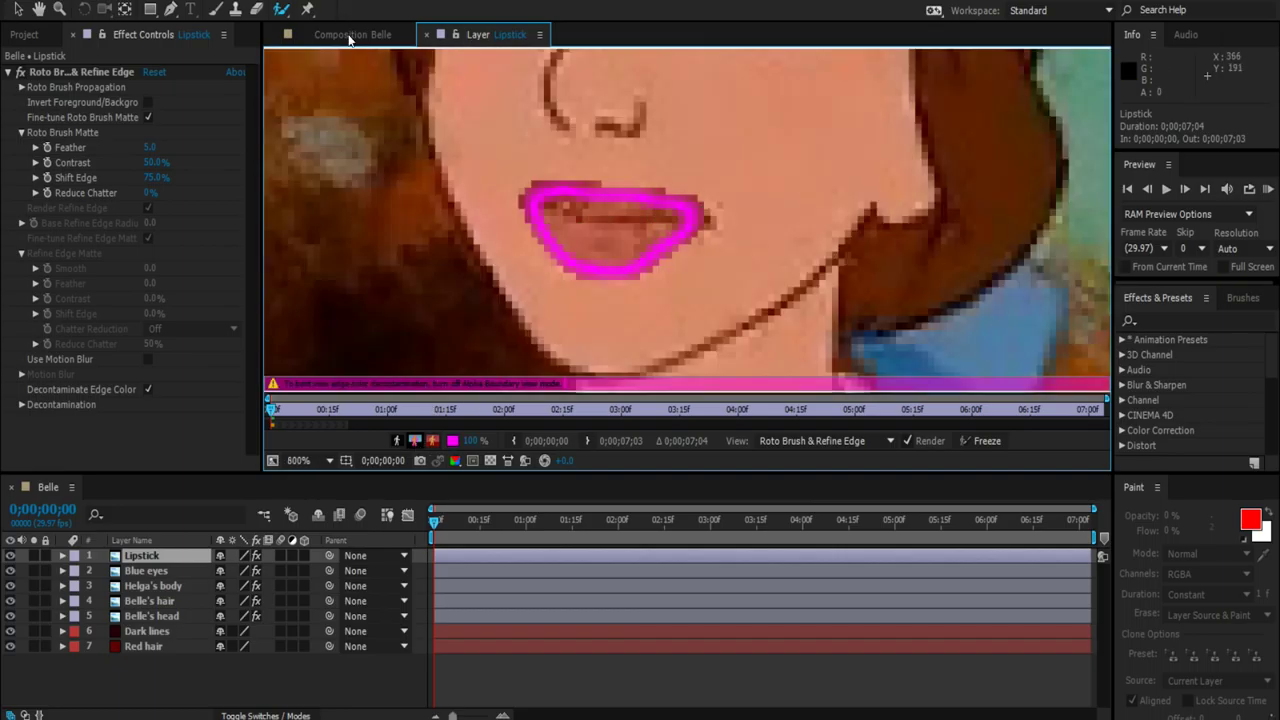
Step: Apply Change to Color with the lips as source, dark red target, changing Hue, Lightness & Saturation
click(349, 38)
right_click(155, 330)
mouse_move(214, 171)
click(440, 357)
scroll(681, 219, up, 1)
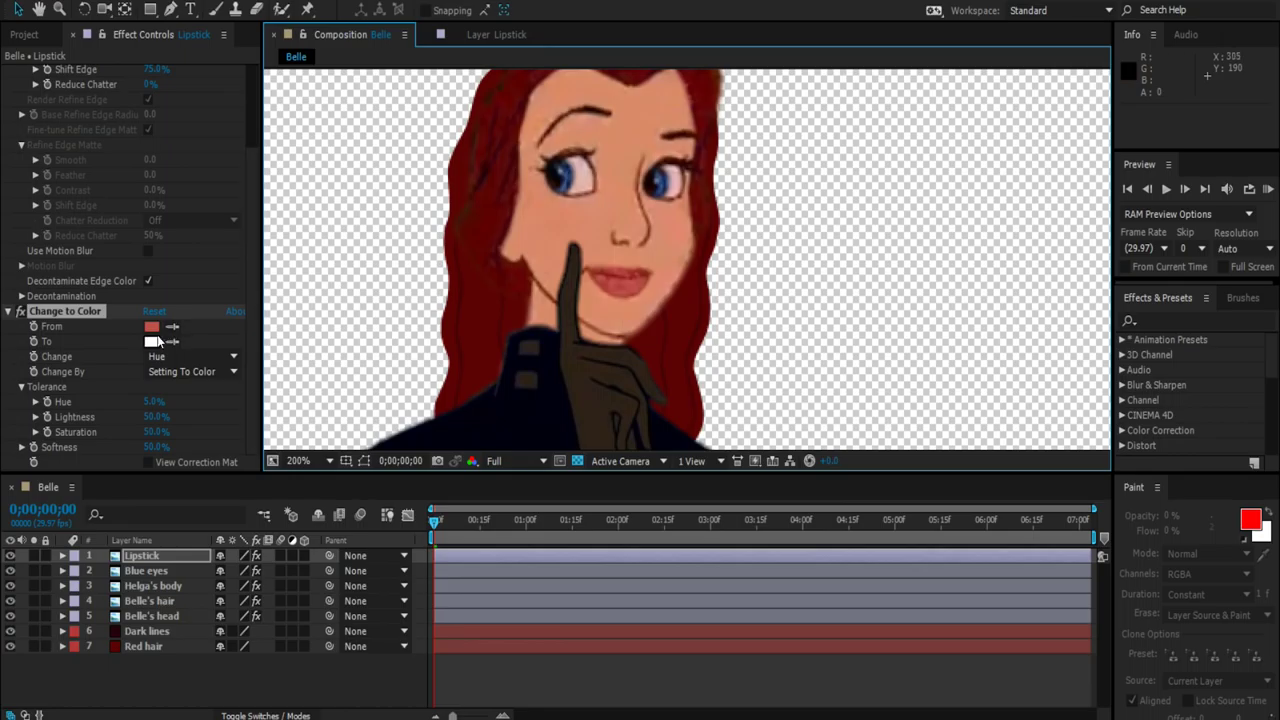
click(151, 341)
click(631, 446)
click(809, 338)
click(200, 356)
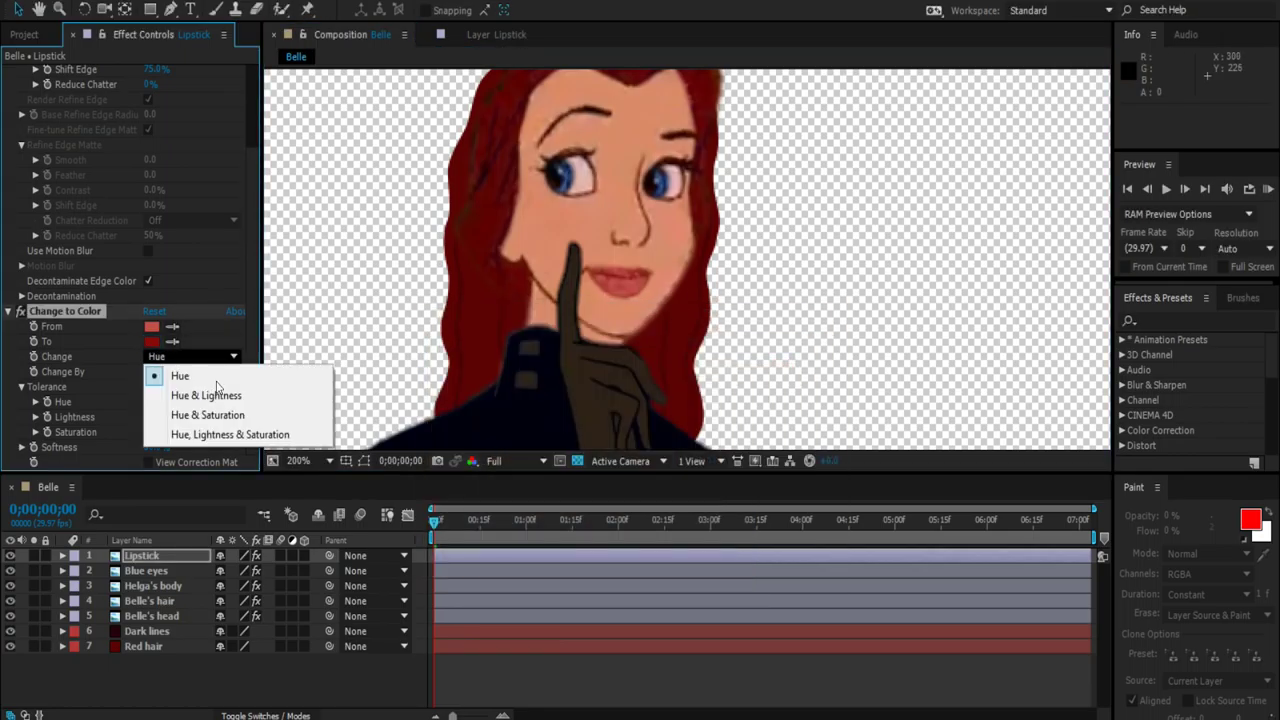
click(230, 434)
click(190, 371)
click(187, 391)
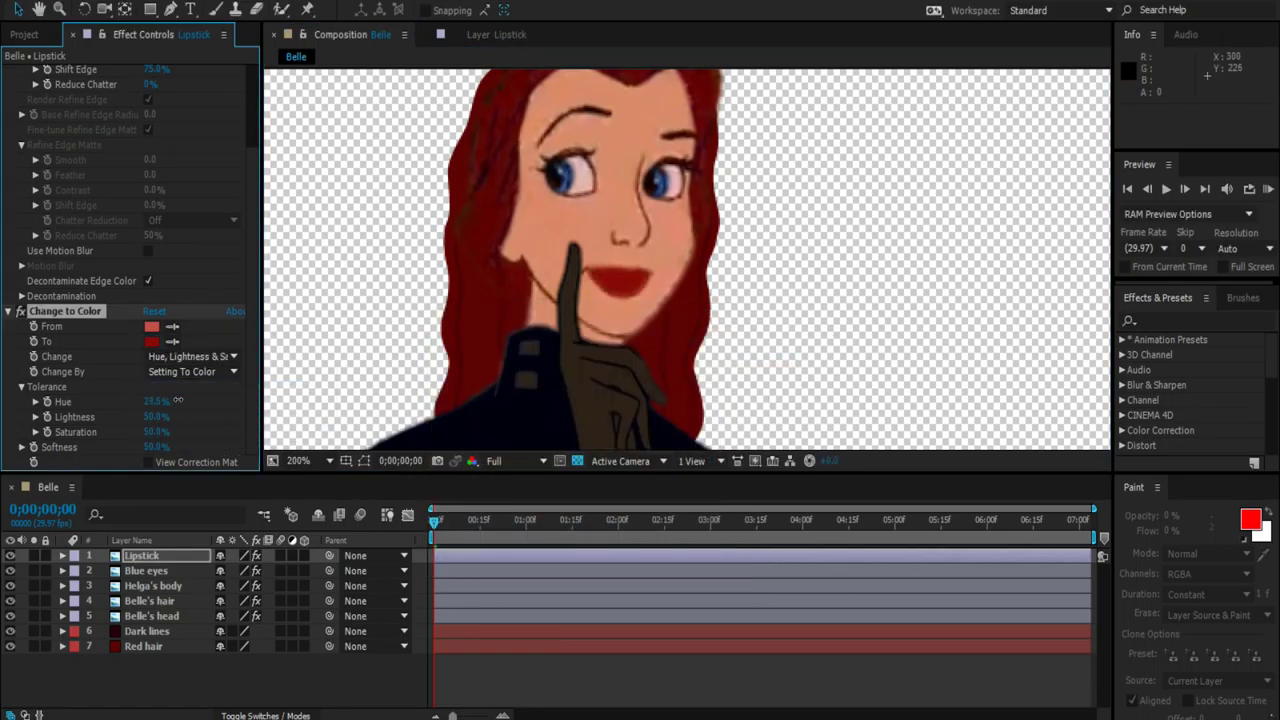
Step: Darken the lipstick target colour to a near-black red, keeping Hue, Lightness & Saturation
click(151, 341)
click(637, 491)
click(789, 342)
click(232, 357)
click(207, 358)
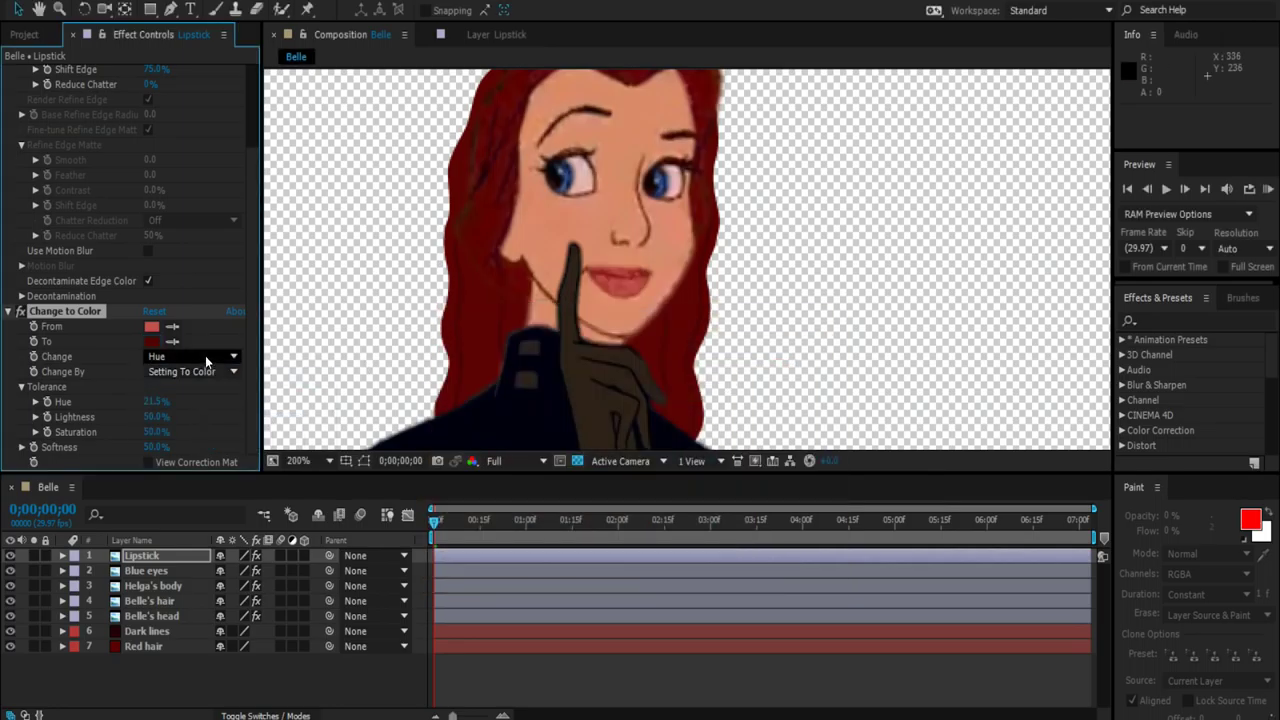
click(232, 357)
click(182, 429)
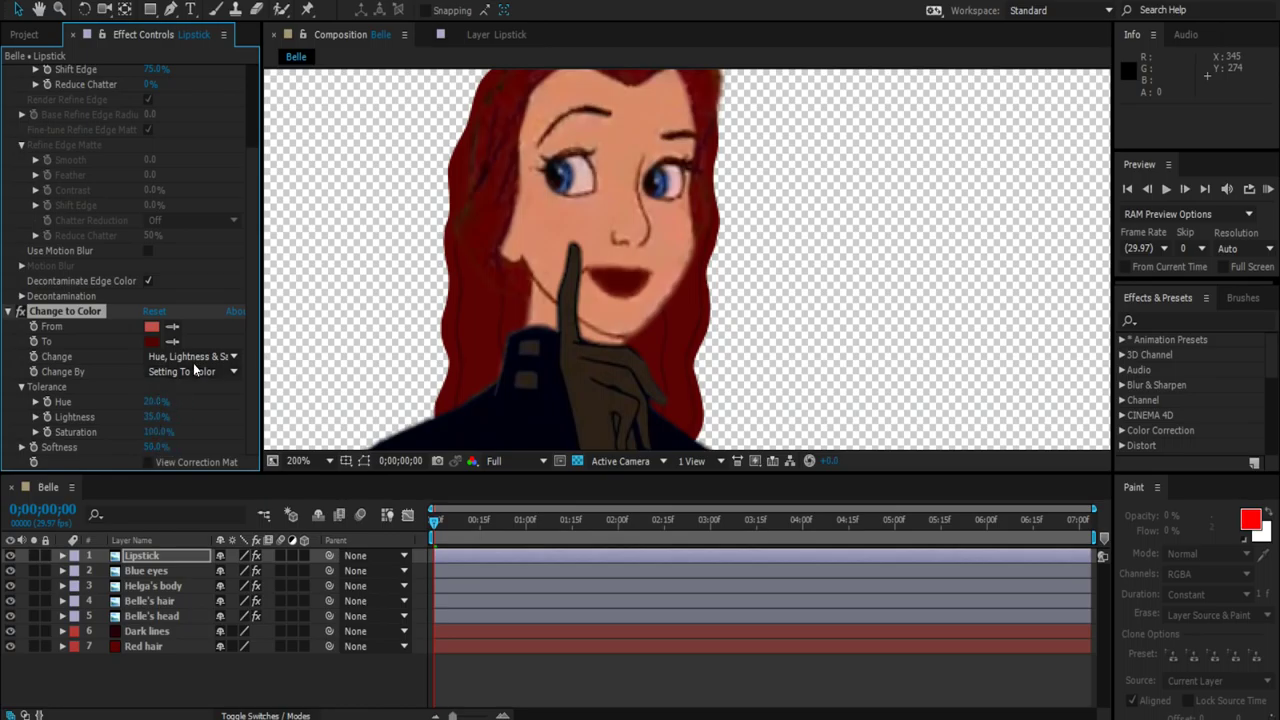
click(151, 341)
click(642, 537)
click(667, 395)
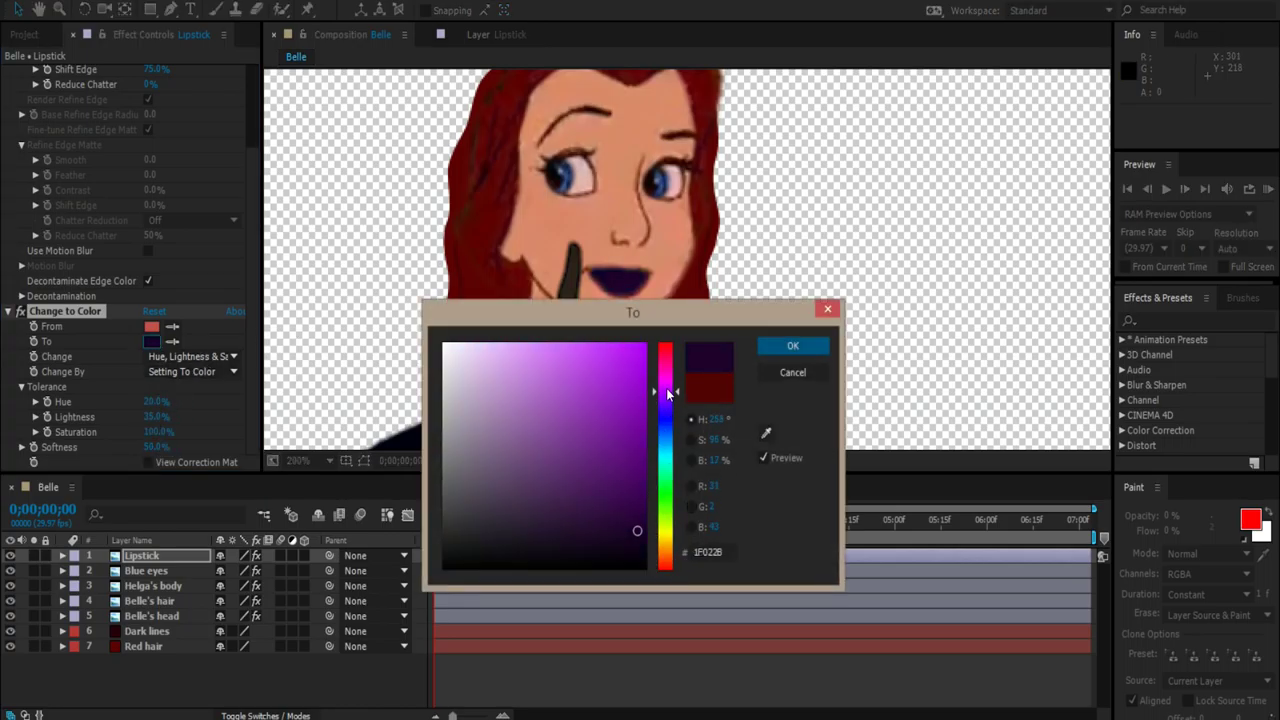
click(793, 346)
key(shift+slash)
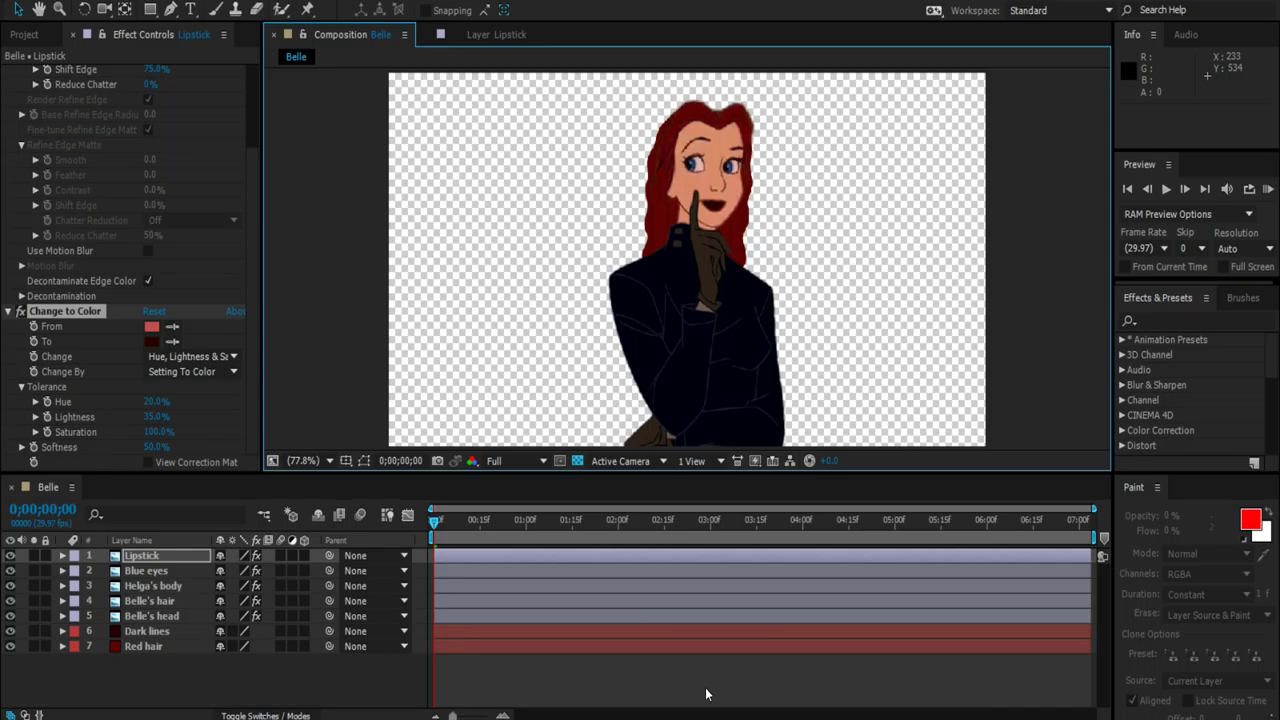
Step: Create a new light-grey solid layer and hide it to see Belle's face
scroll(695, 394, up, 5)
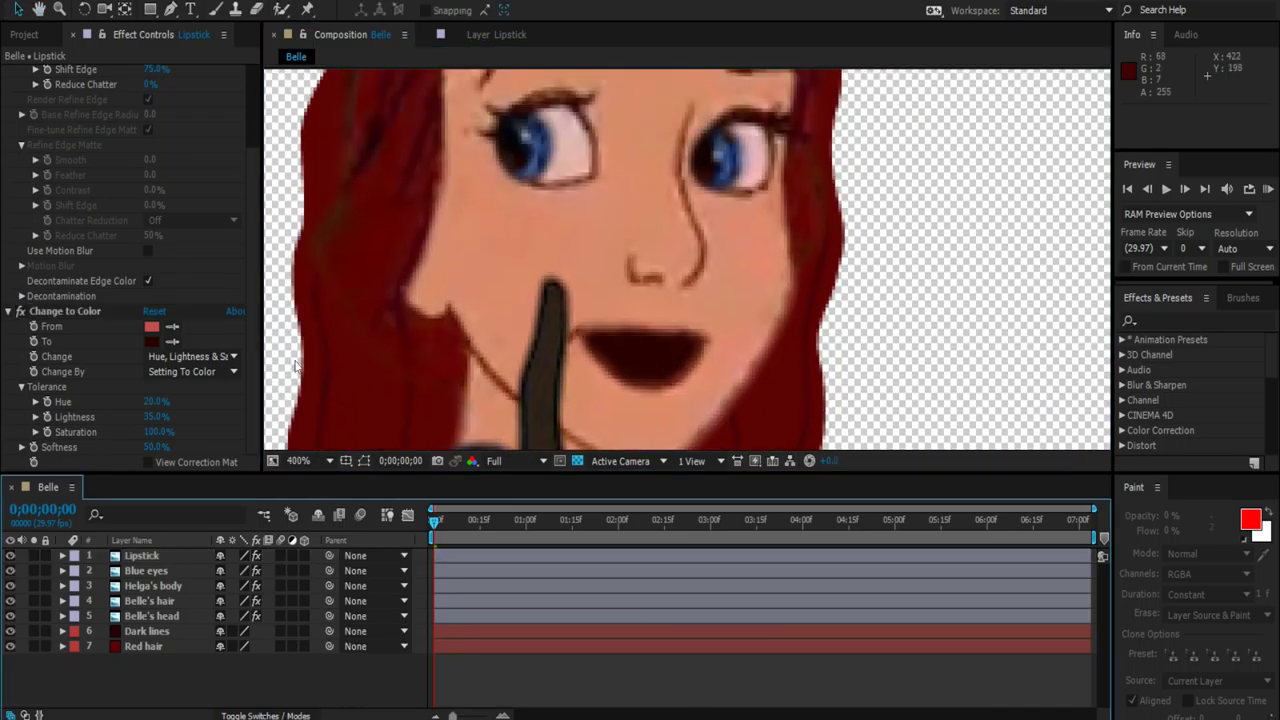
right_click(436, 659)
click(457, 30)
click(668, 630)
click(446, 403)
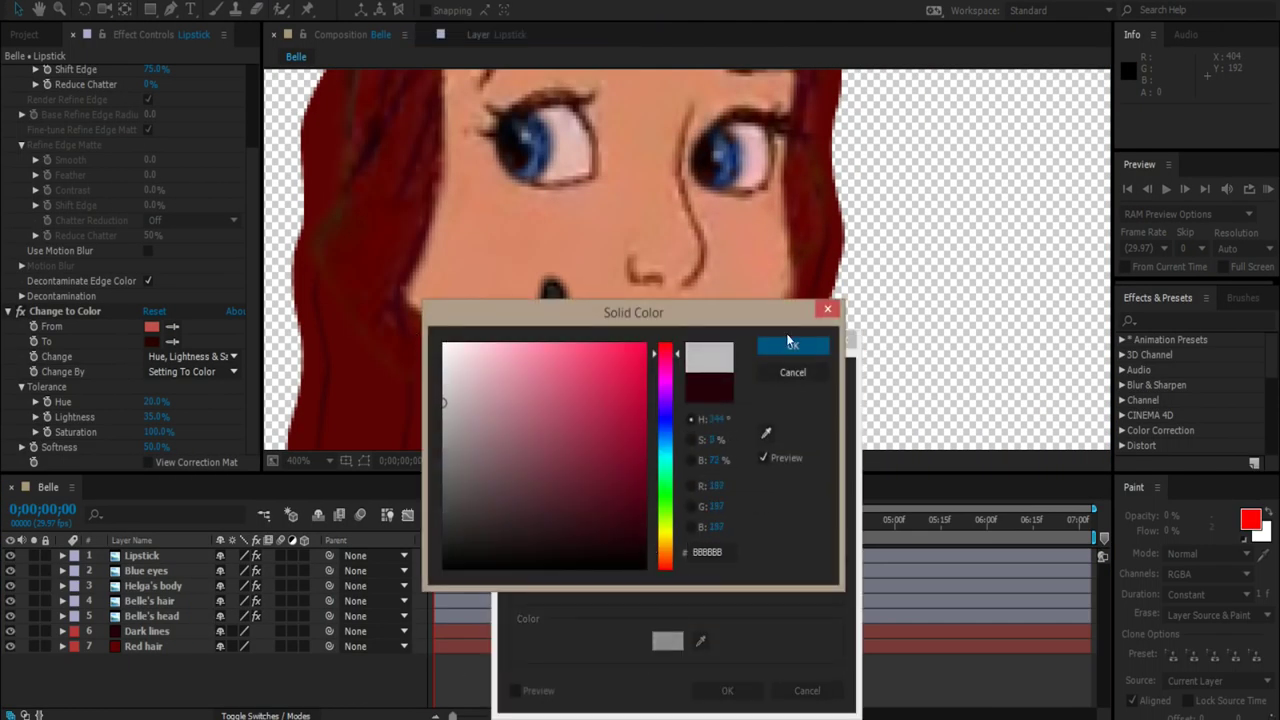
click(773, 338)
click(726, 676)
click(10, 556)
Step: Start the star mask with a point beside Belle's nose
key(g)
scroll(593, 191, up, 2)
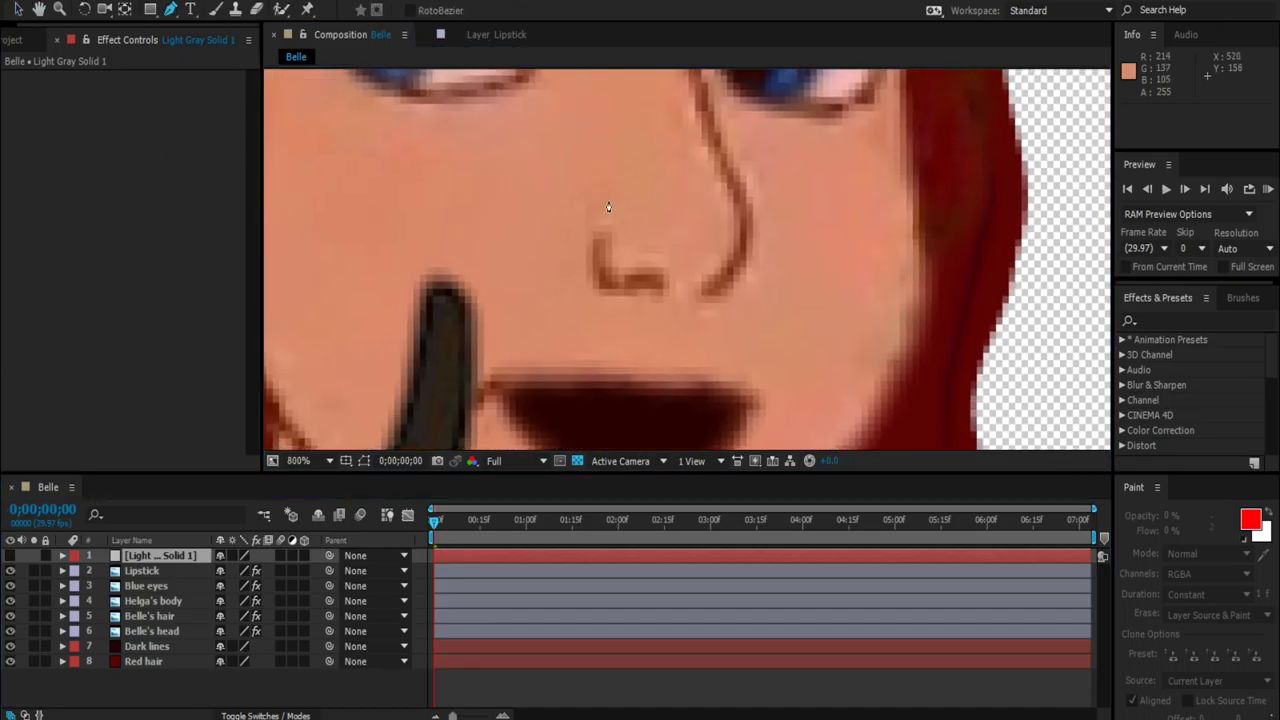
click(637, 246)
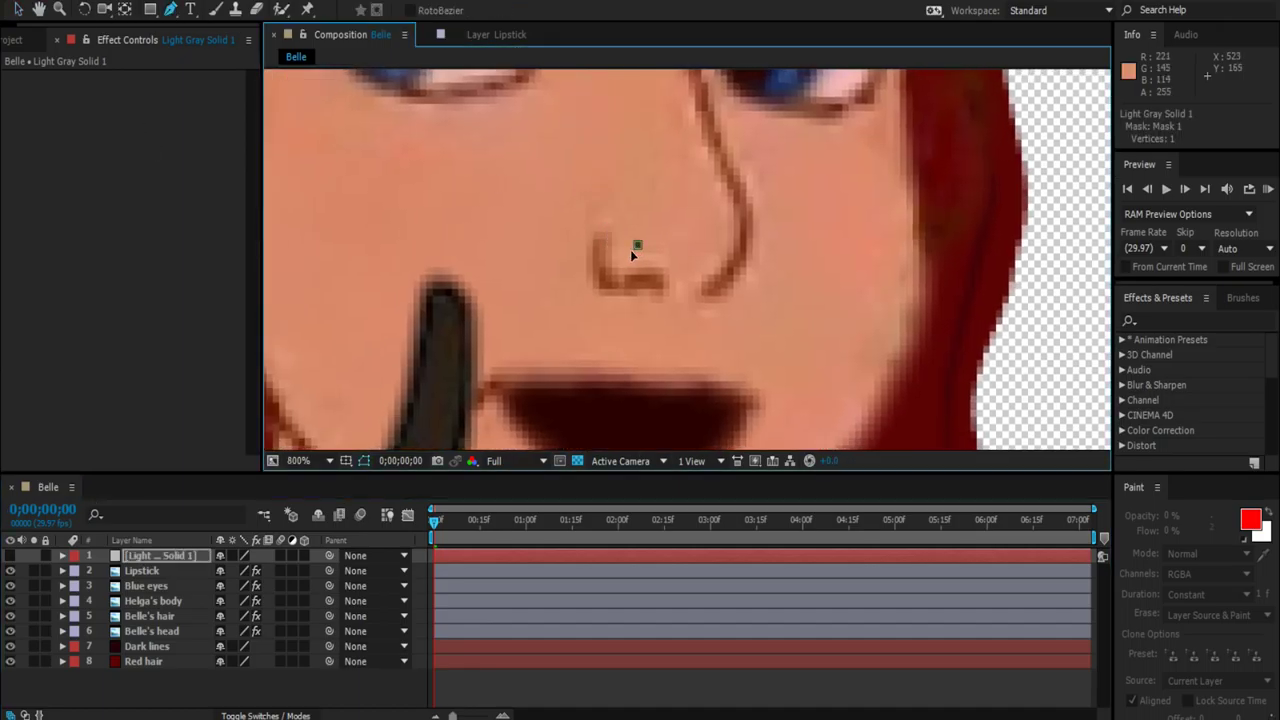
scroll(648, 275, up, 1)
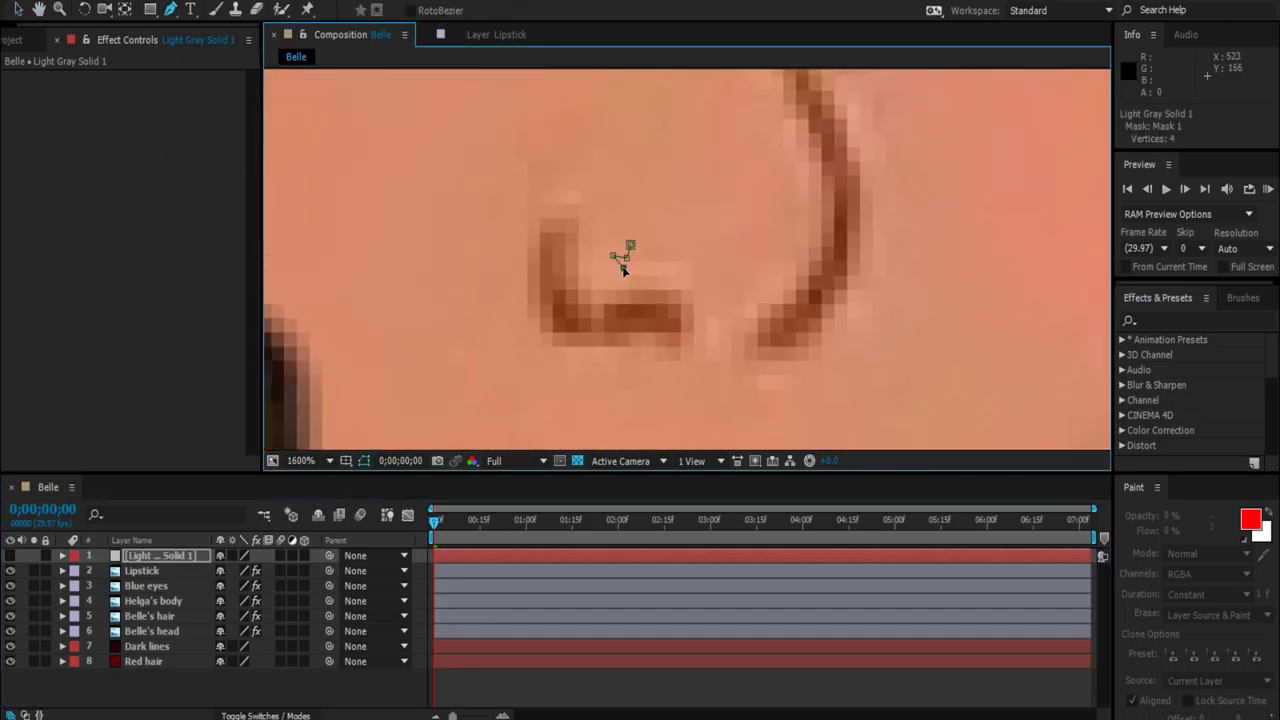
key(v)
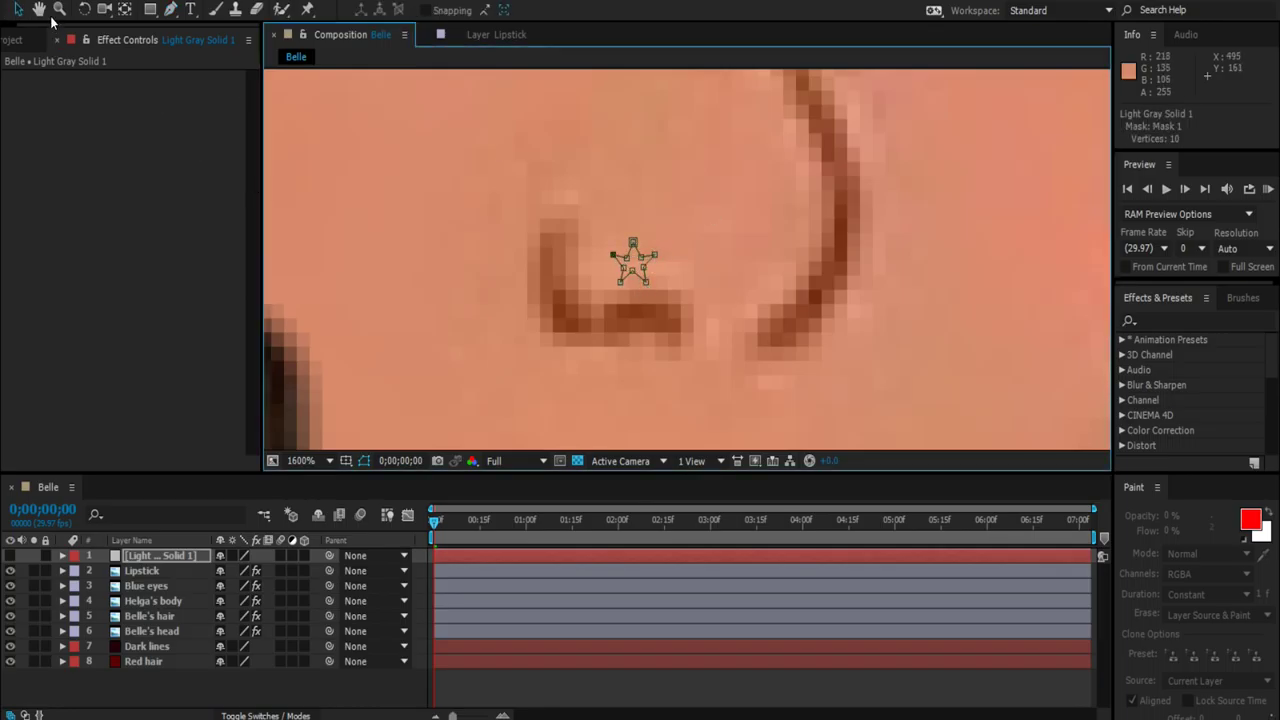
Step: Add mask points below the star and toward the nostril to shape the stud's post
click(170, 9)
click(629, 319)
click(622, 297)
scroll(660, 306, up, 1)
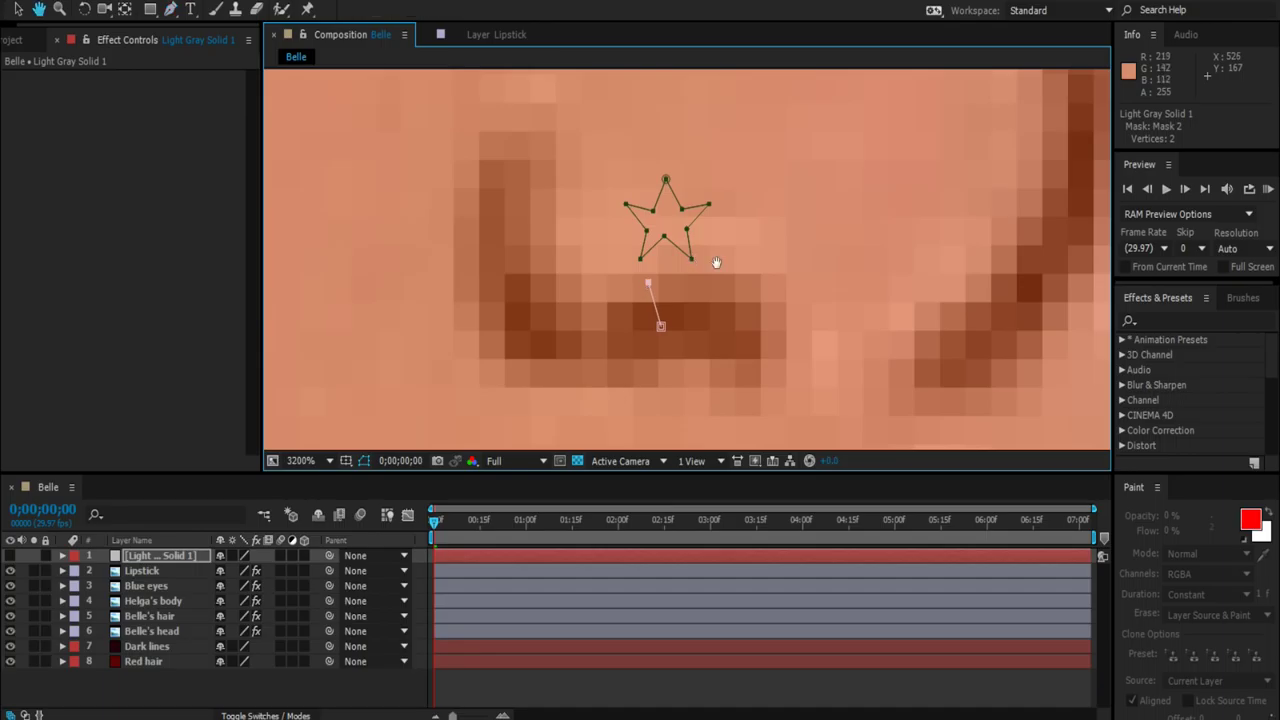
click(598, 228)
click(595, 320)
key(v)
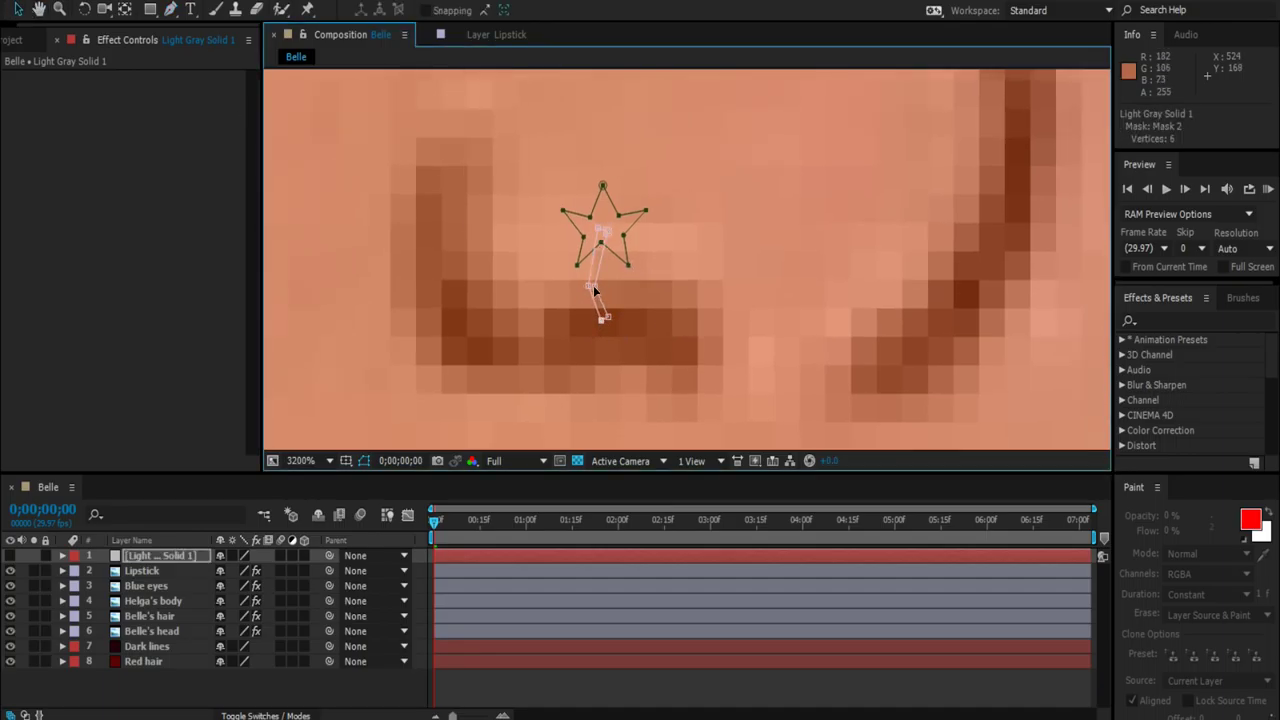
scroll(594, 290, down, 2)
Step: Hide the mask outlines to preview the star stud, and name the duplicated head layer 'Makeup'
click(268, 8)
click(371, 409)
click(268, 8)
click(335, 252)
scroll(592, 266, up, 2)
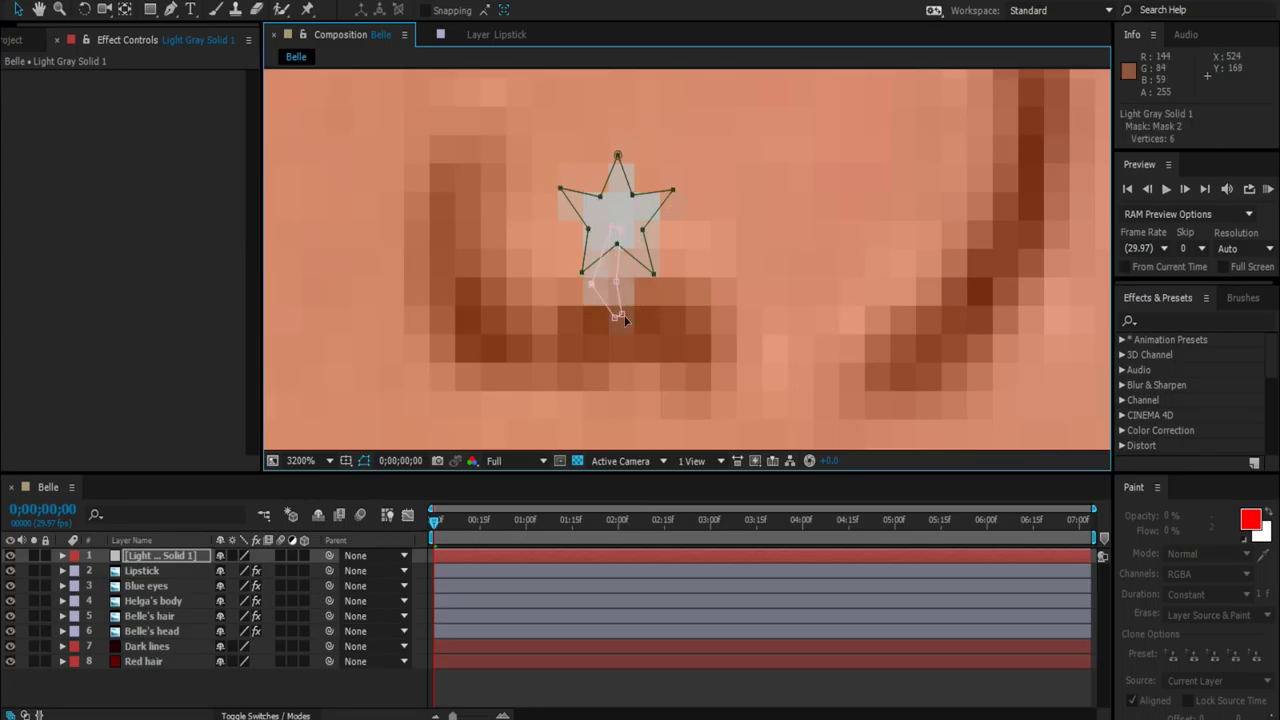
scroll(672, 279, down, 3)
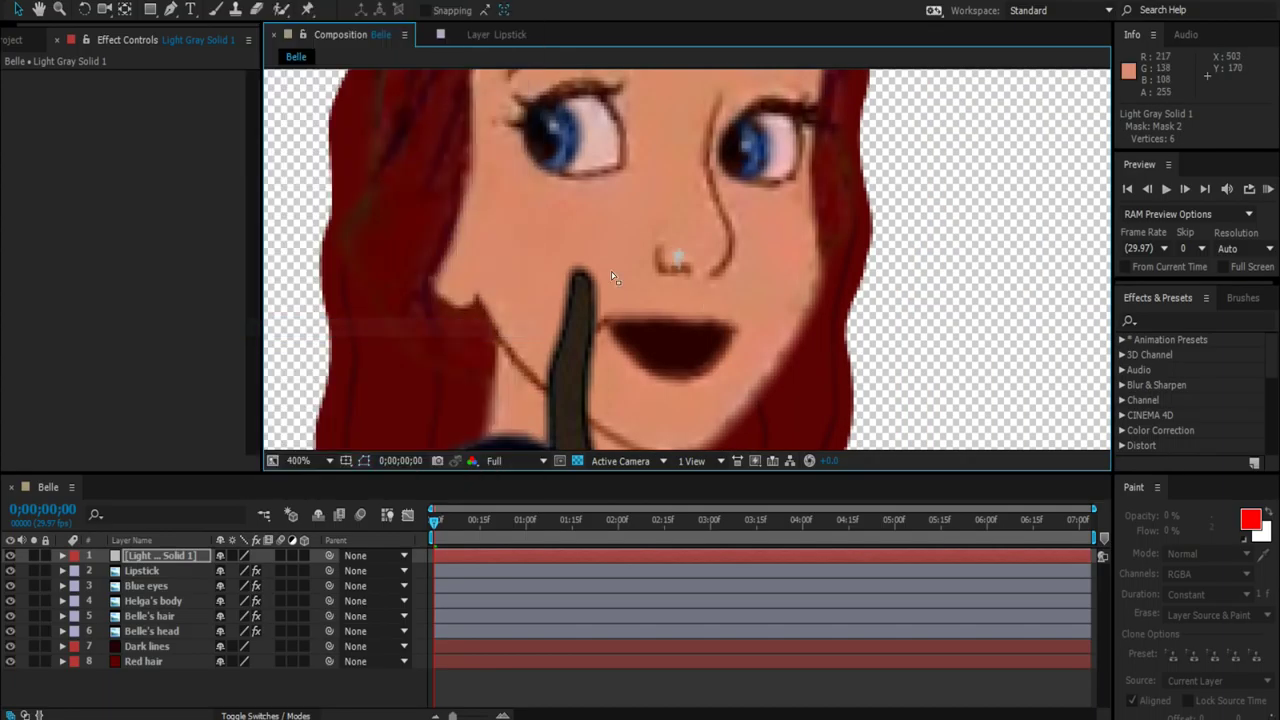
click(268, 8)
click(335, 326)
scroll(680, 258, up, 2)
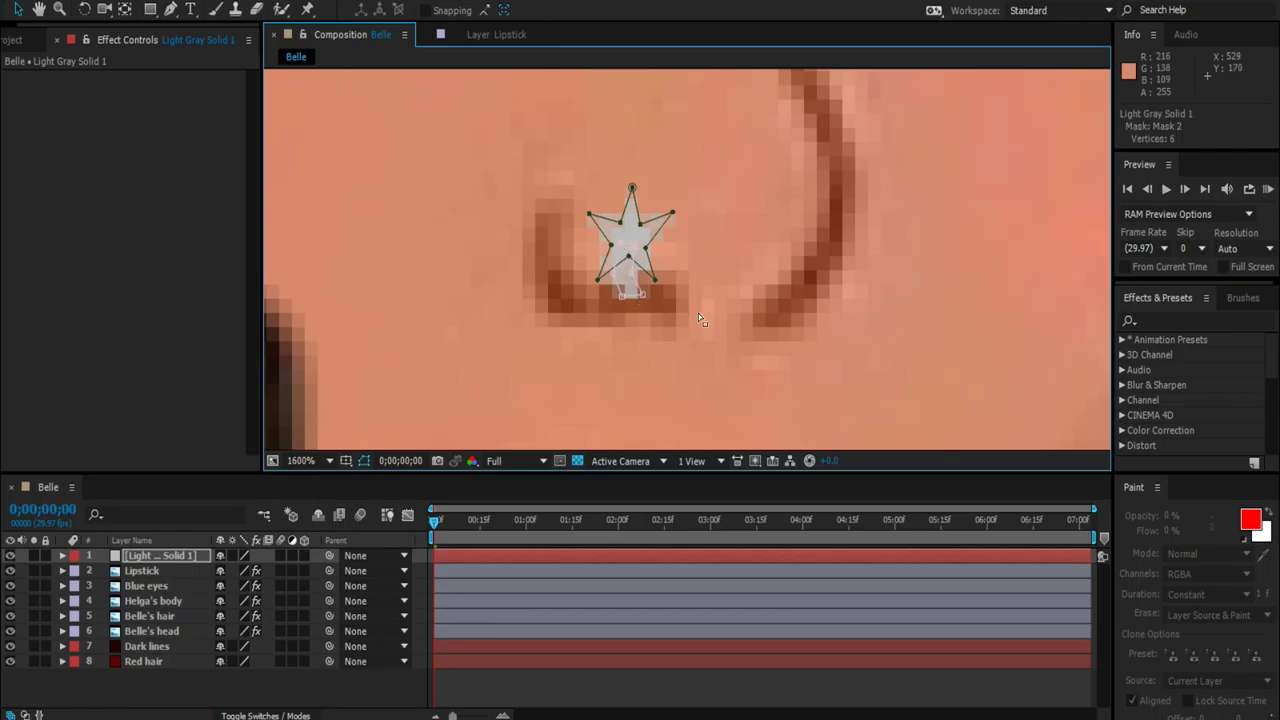
scroll(691, 313, down, 2)
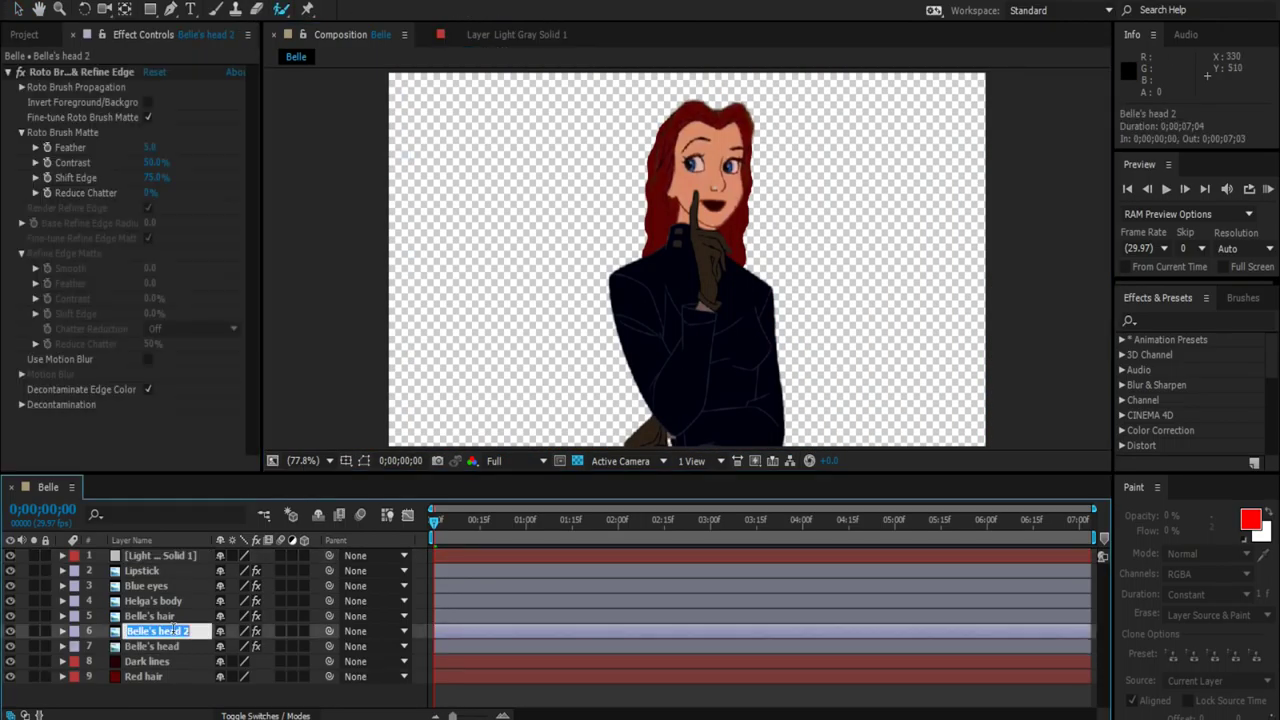
text(Makeup)
key(Return)
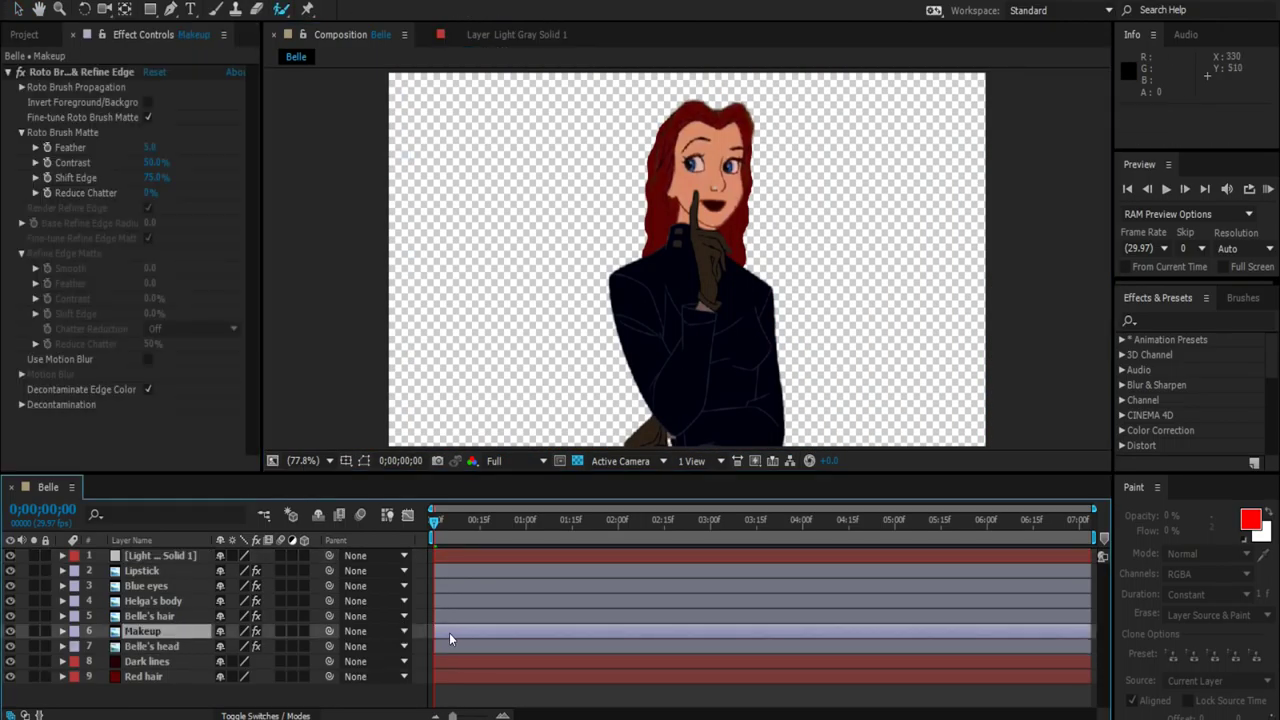
Step: In the Makeup layer viewer, Roto Brush a matte around the right-hand eye
double_click(456, 633)
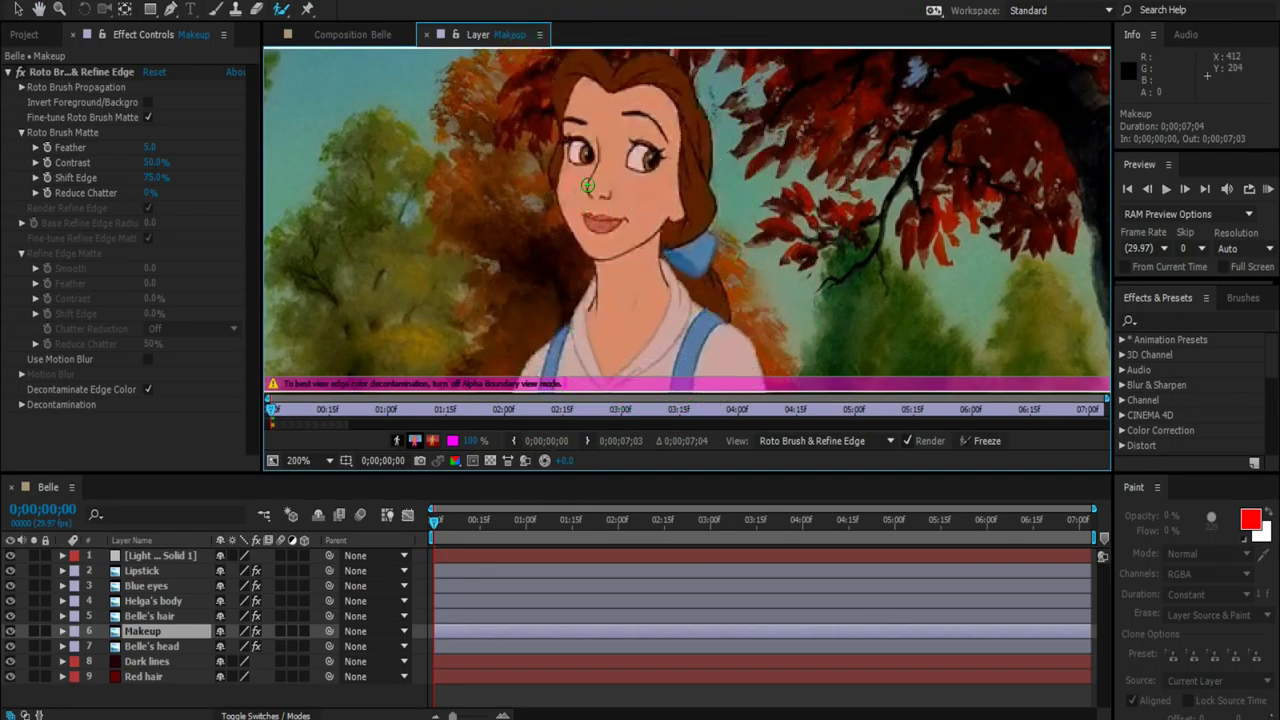
scroll(588, 186, up, 2)
scroll(643, 193, up, 1)
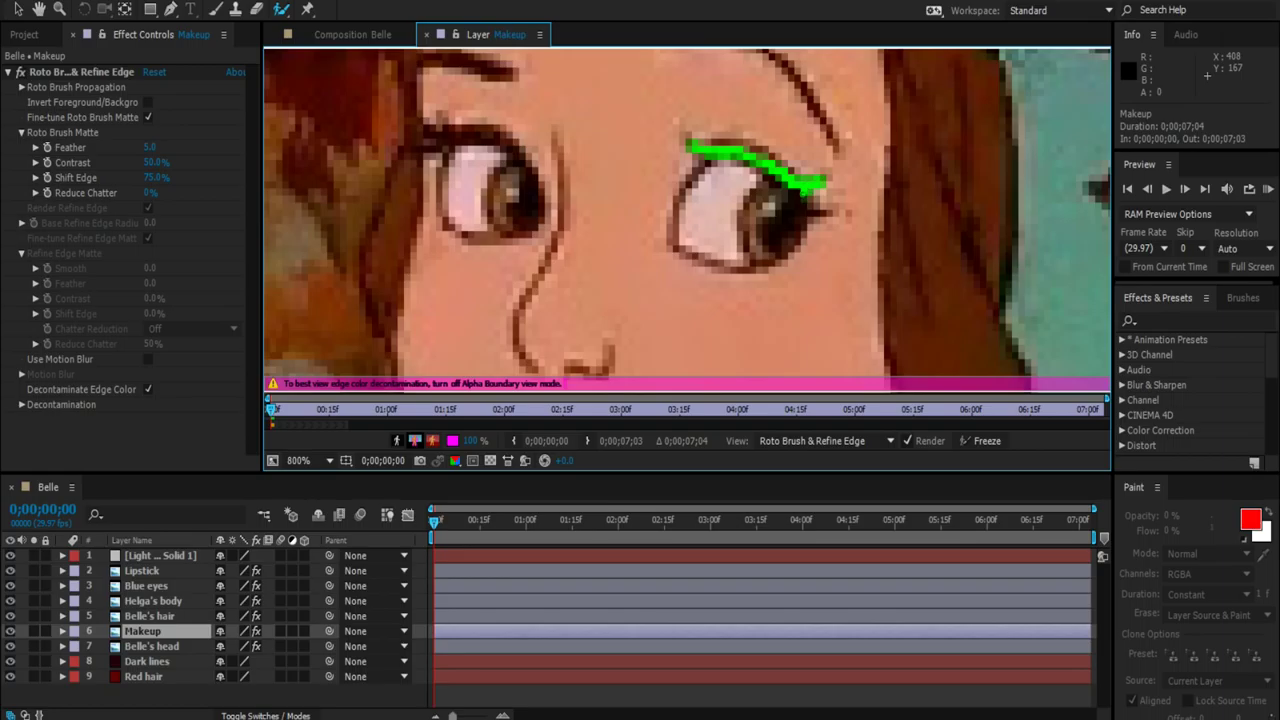
drag(825, 182, 805, 235)
drag(672, 197, 670, 200)
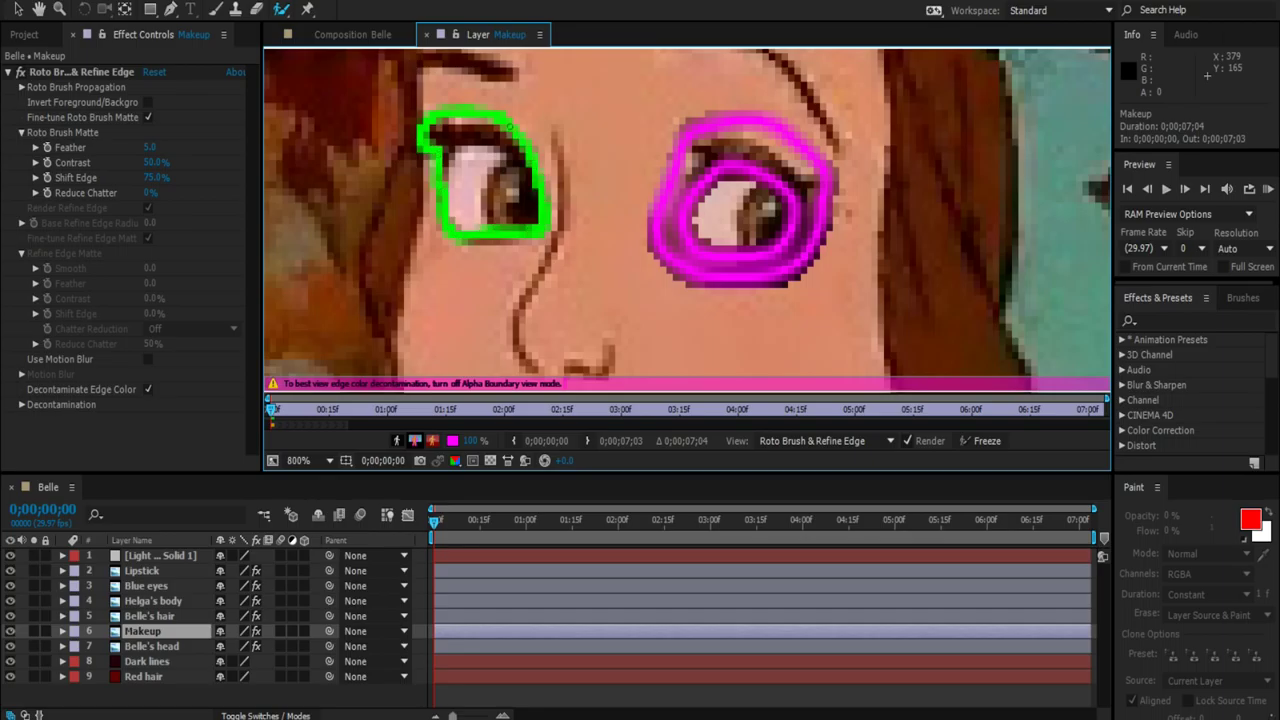
Step: Roto Brush around the left-hand eye, then check the Makeup matte in the composition
drag(438, 105, 481, 99)
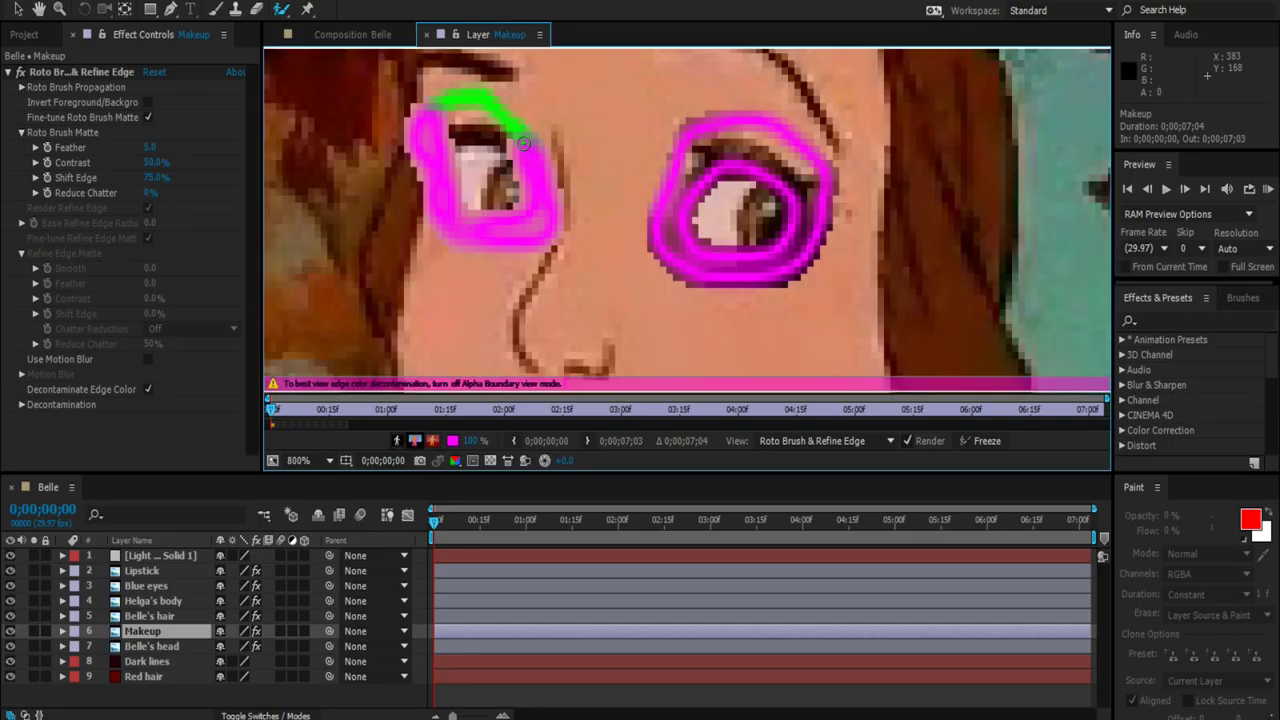
drag(523, 143, 524, 146)
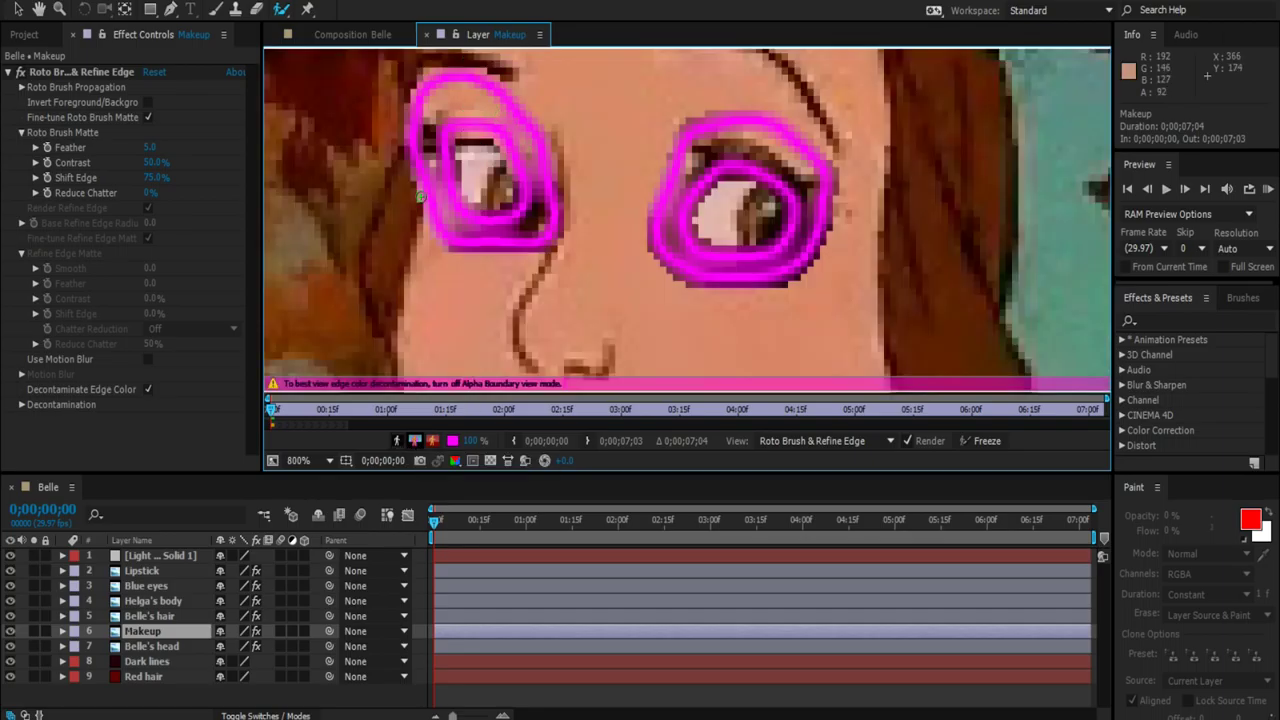
drag(533, 184, 459, 233)
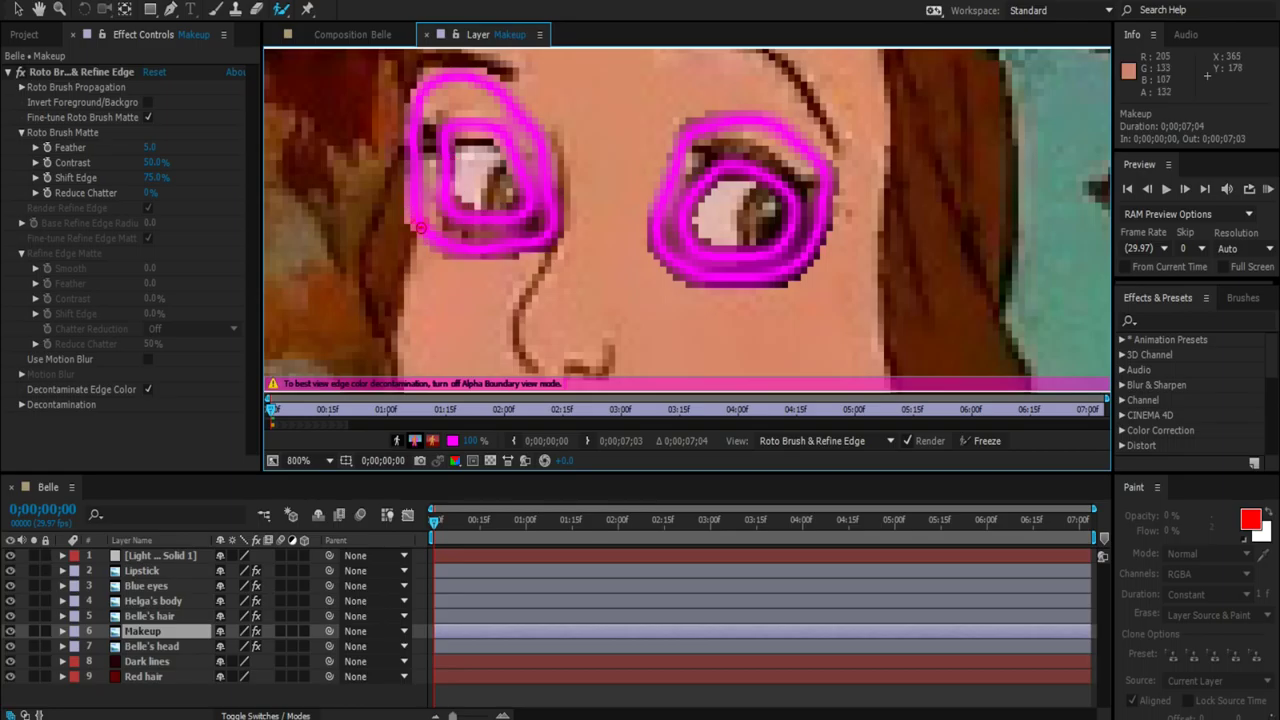
click(350, 34)
click(10, 638)
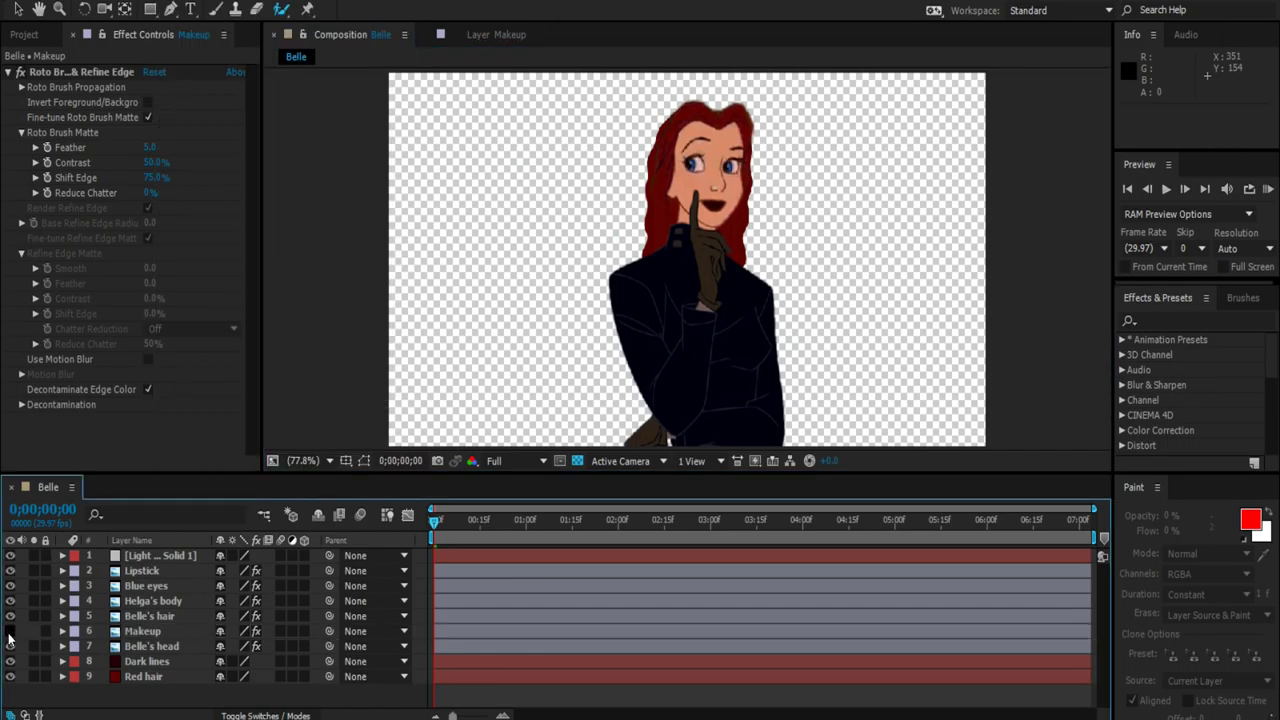
click(428, 628)
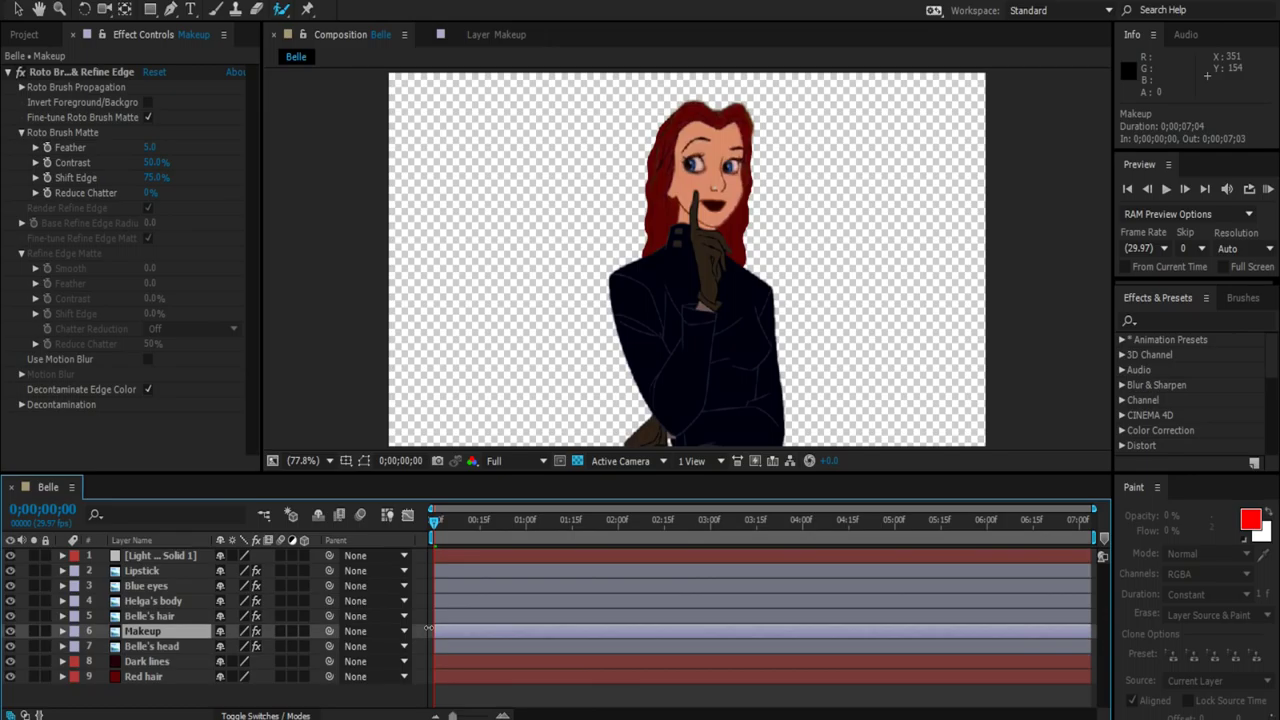
Step: Apply CC Toner to the Makeup layer with dark highlight and midtone colours
right_click(258, 257)
mouse_move(215, 172)
click(443, 294)
click(151, 386)
click(790, 347)
click(151, 416)
click(790, 347)
Step: Remove the eyebrow and inner-eye areas from the left eye's roto matte
double_click(437, 631)
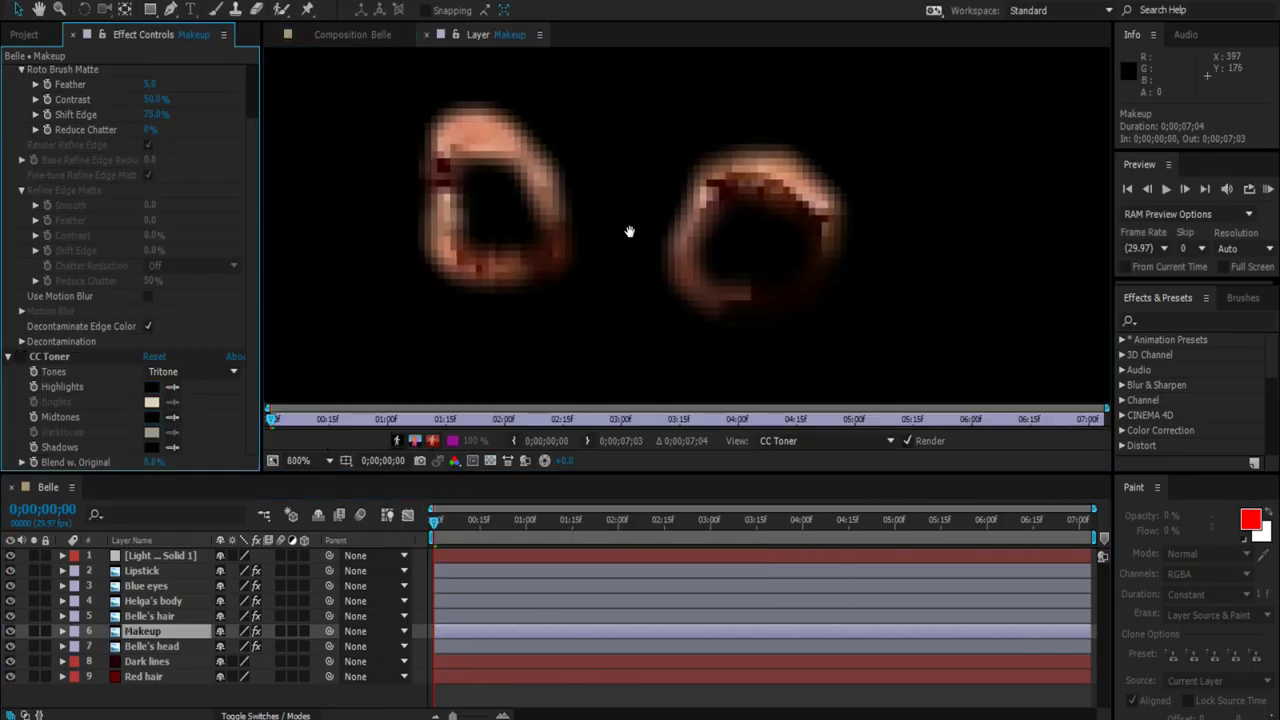
click(352, 34)
click(470, 34)
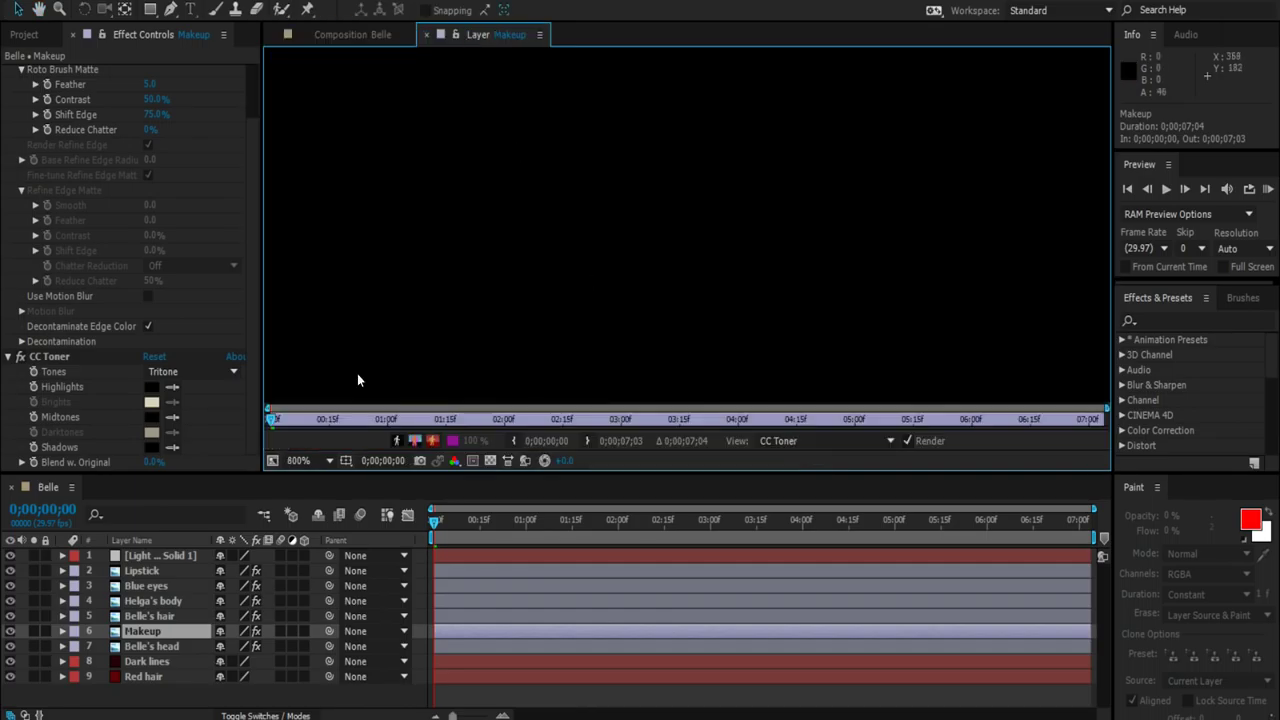
key(alt+w)
drag(534, 148, 443, 157)
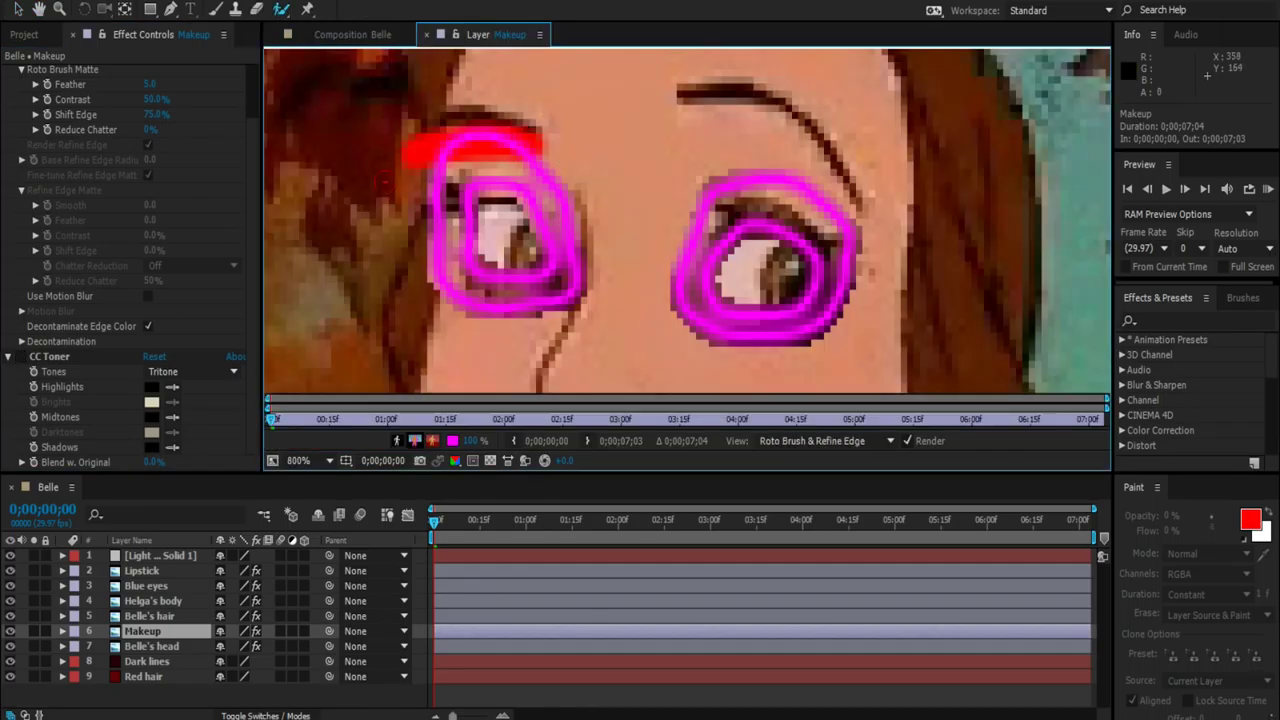
drag(494, 195, 507, 199)
drag(534, 258, 520, 262)
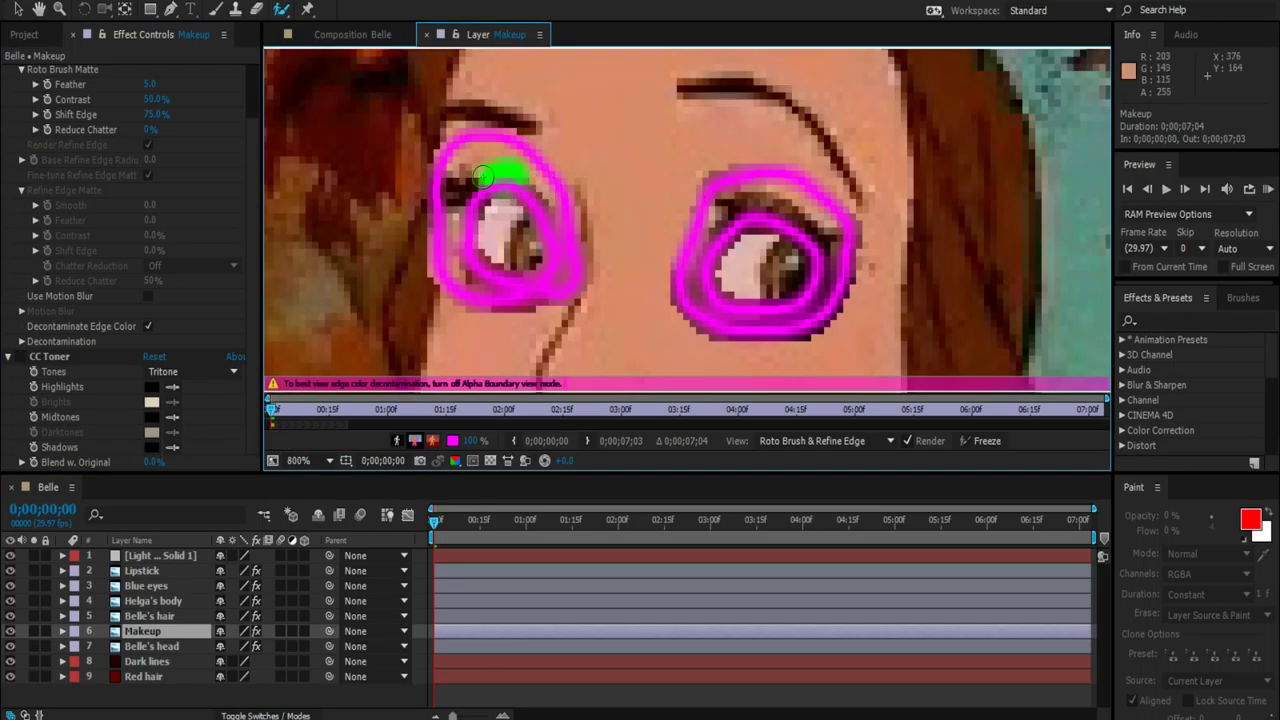
click(340, 34)
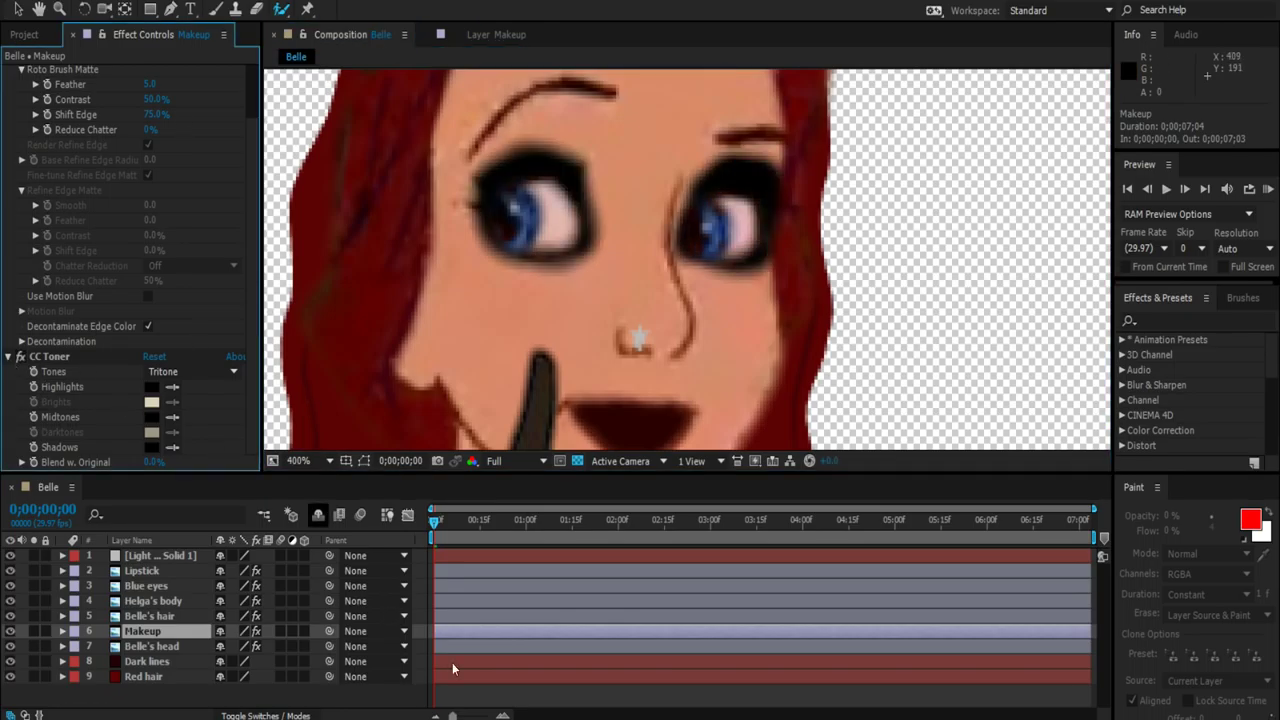
Step: Set the Makeup layer's opacity to 75%
right_click(435, 631)
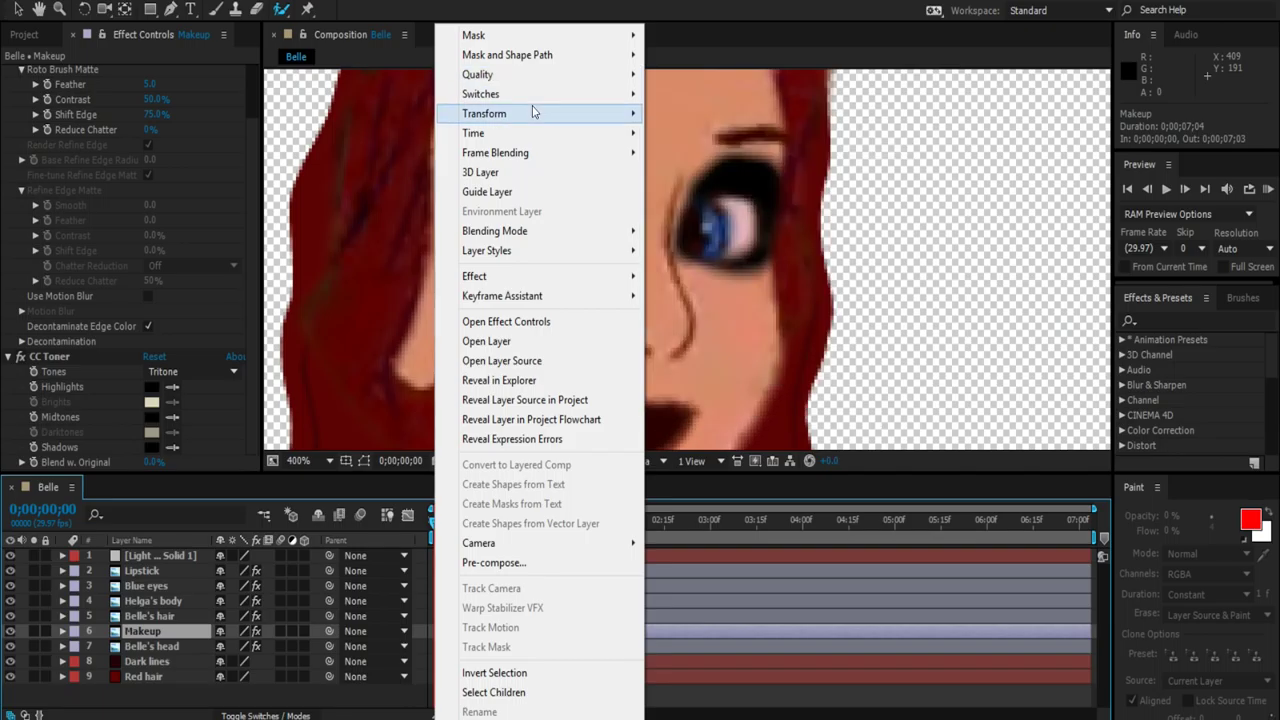
click(62, 631)
scroll(200, 650, down, 2)
text(75)
key(Return)
Step: Fit the composition in view, then trim the matte at the top of the left eye
click(60, 607)
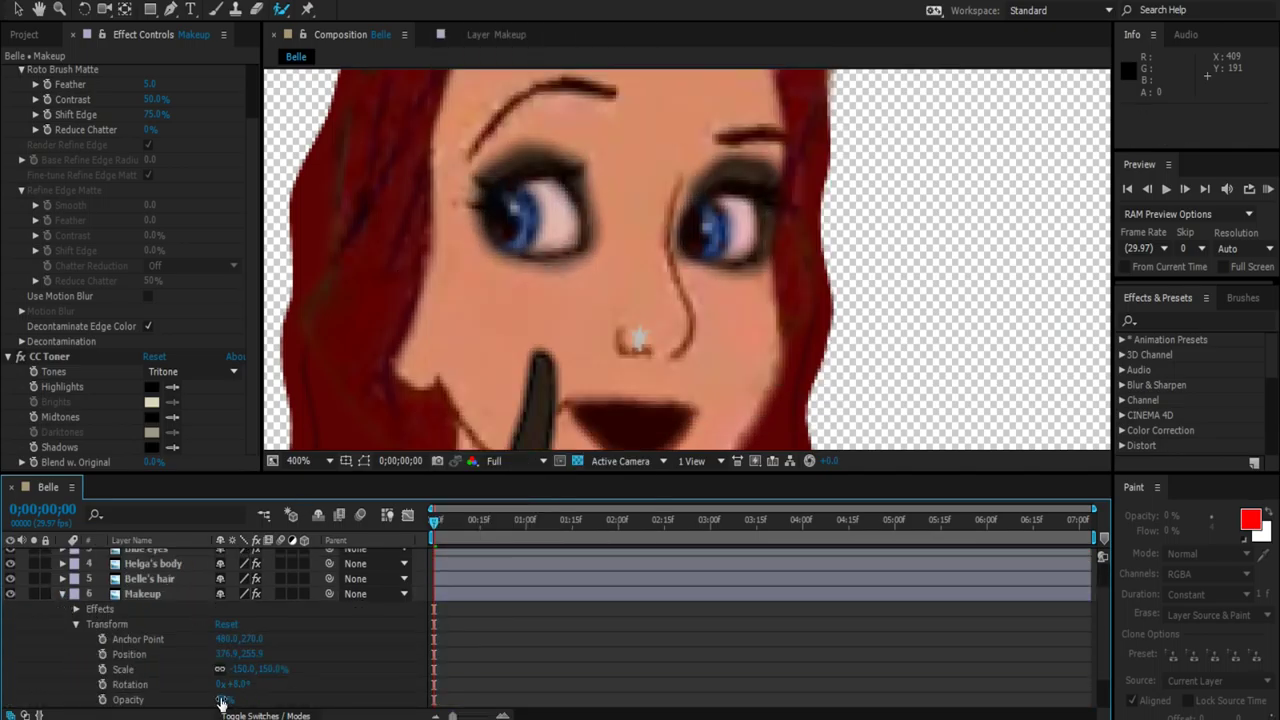
click(142, 593)
click(62, 593)
key(shift+slash)
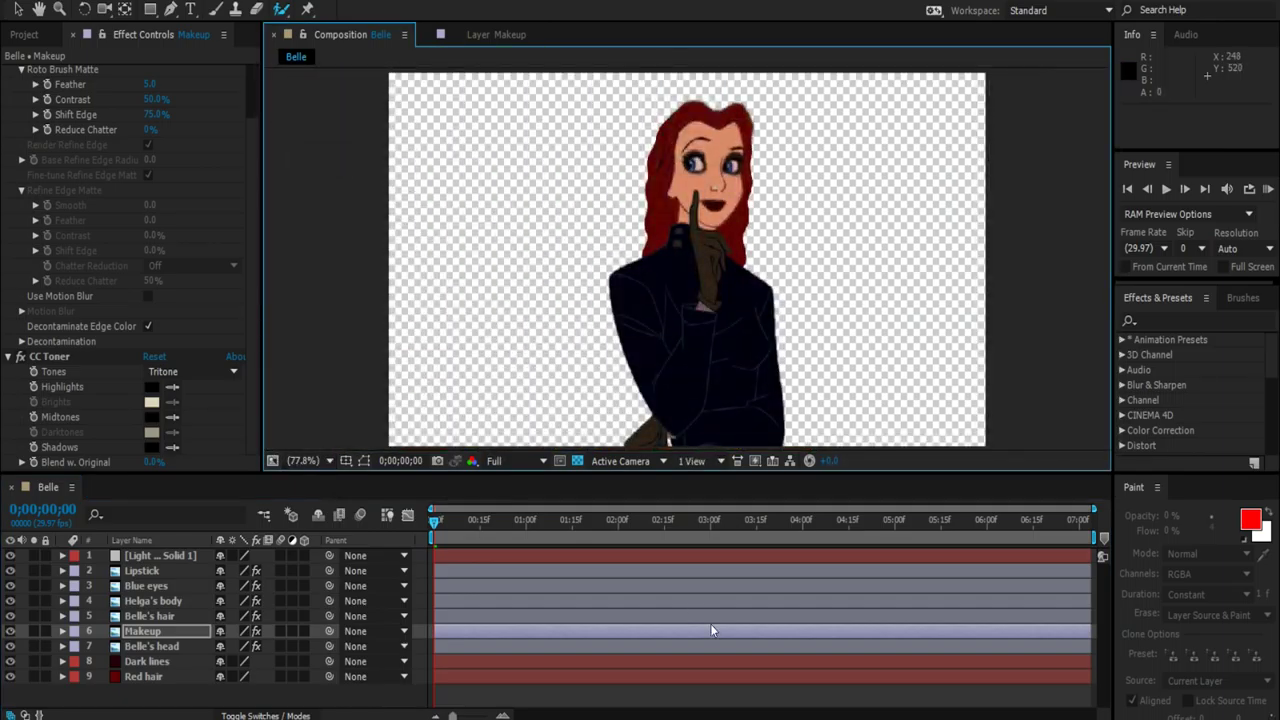
click(62, 631)
scroll(212, 650, down, 1)
click(62, 593)
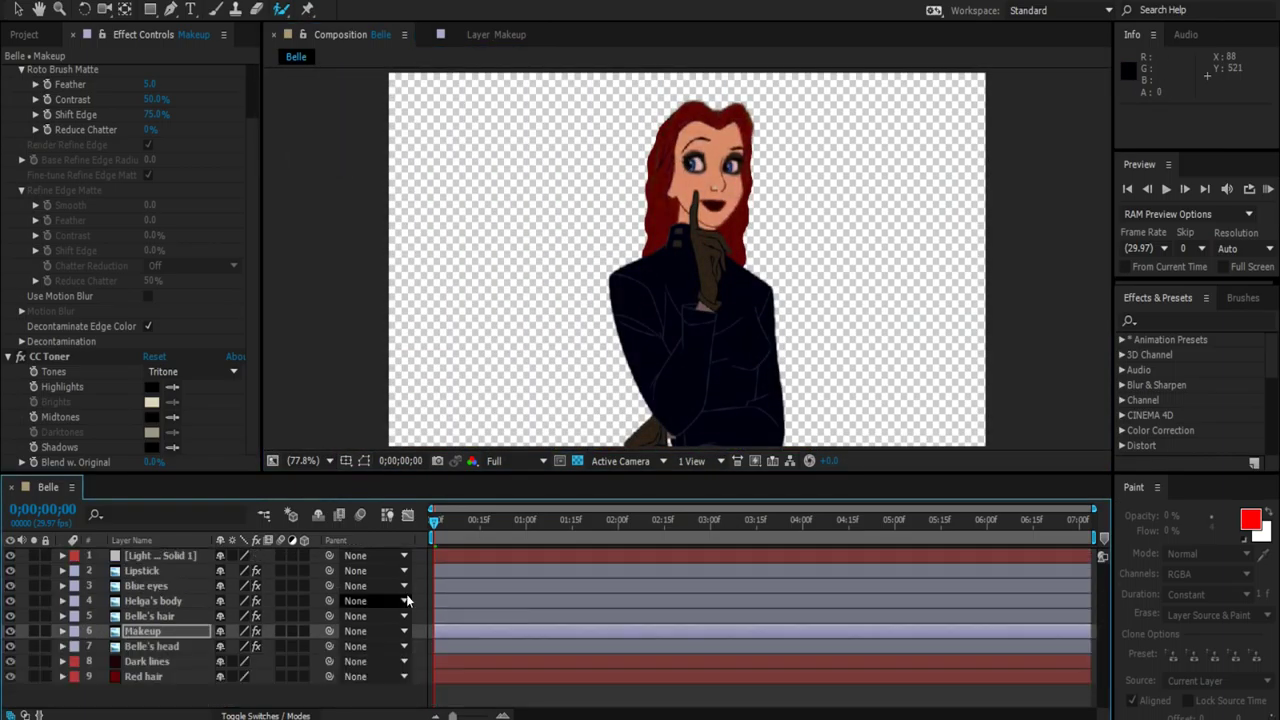
scroll(657, 243, up, 3)
click(490, 34)
alt+drag(548, 130, 505, 128)
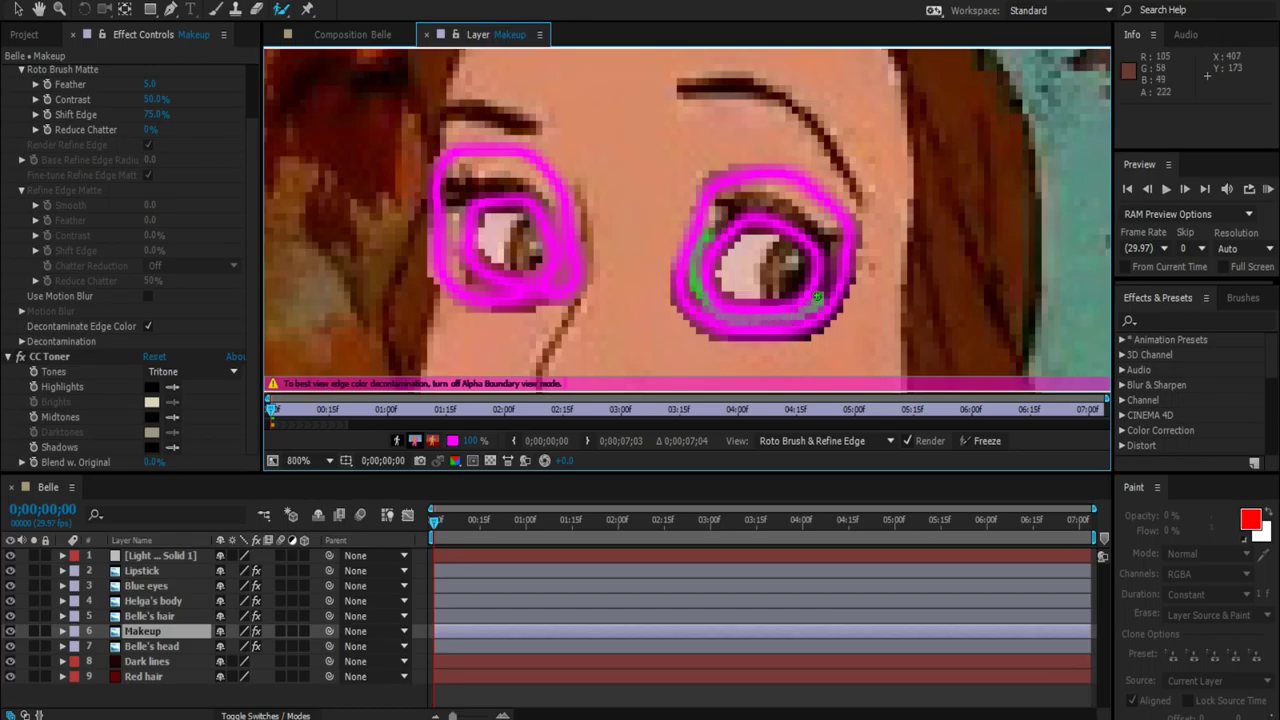
Step: Fit the composition in the viewer and set the CC Toner highlight colour to grey 9C9C9C
click(352, 34)
click(300, 460)
click(364, 160)
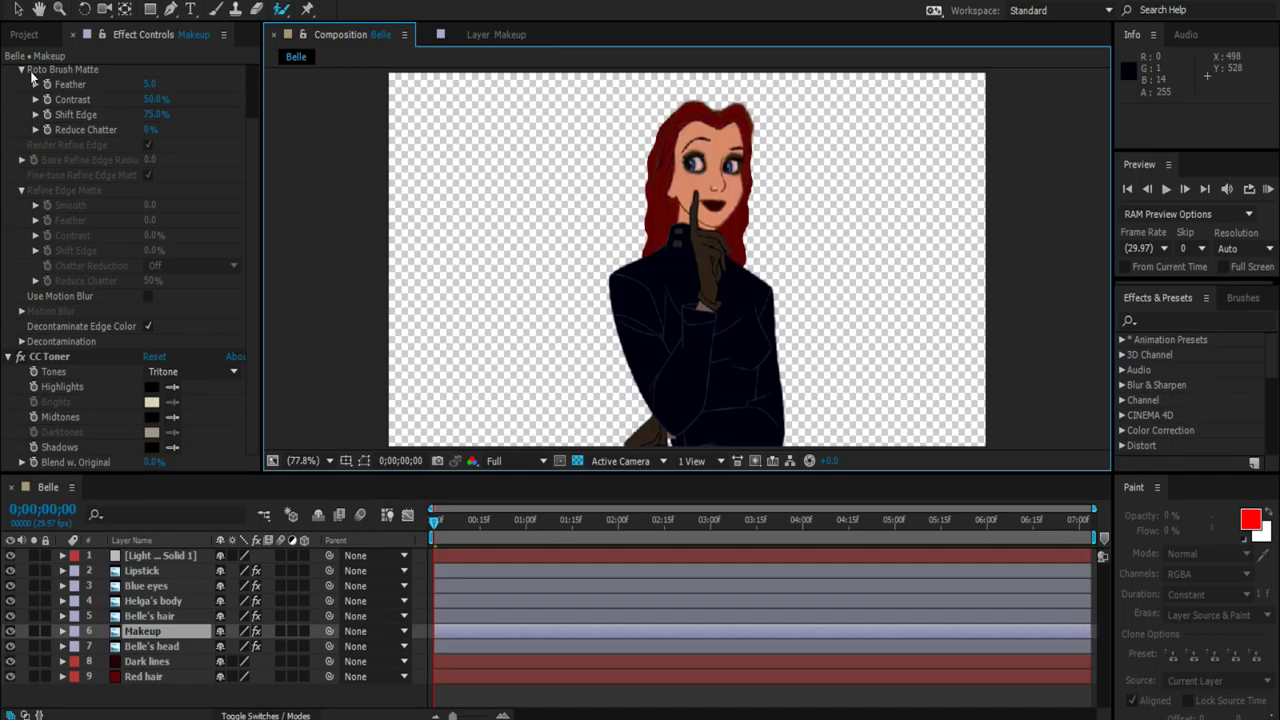
click(151, 417)
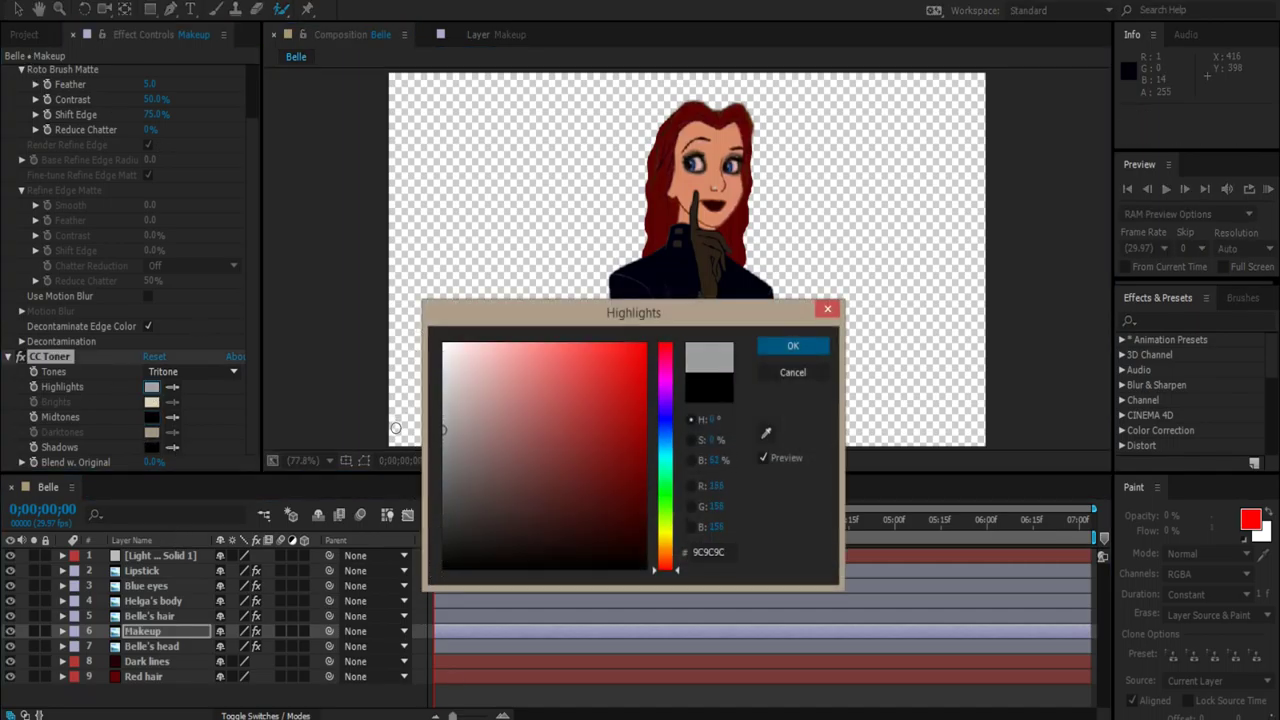
key(Return)
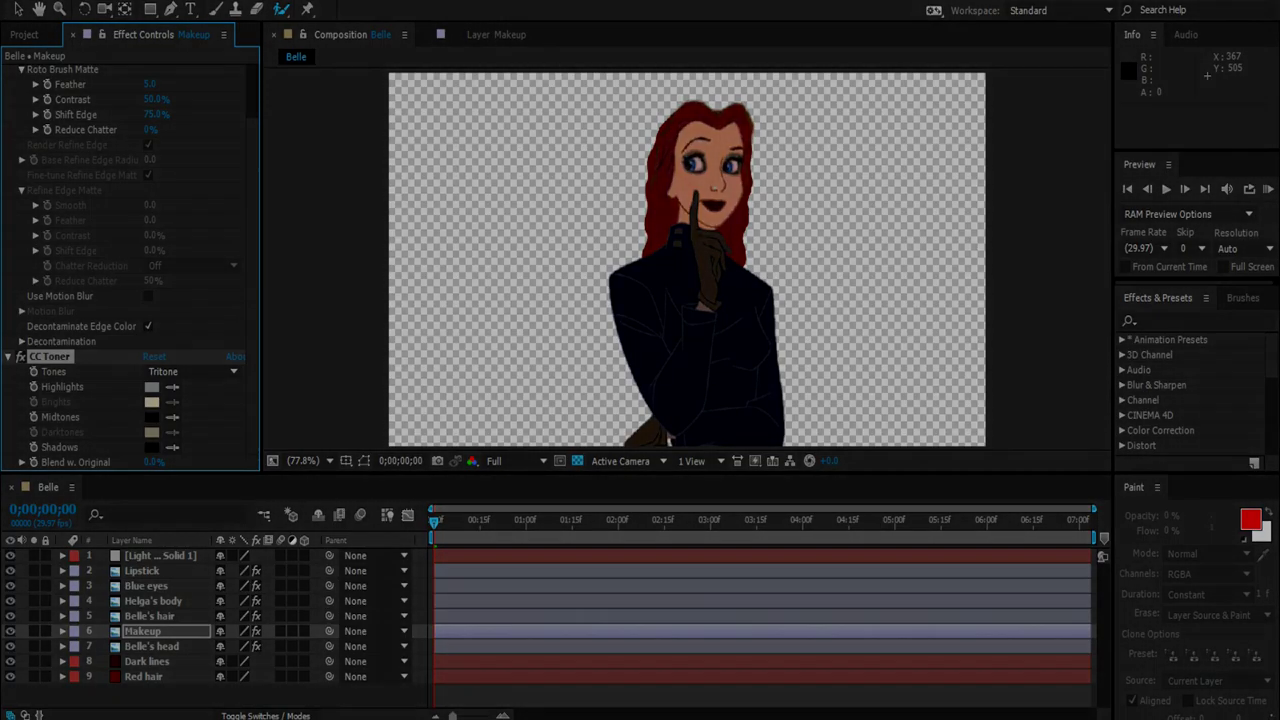